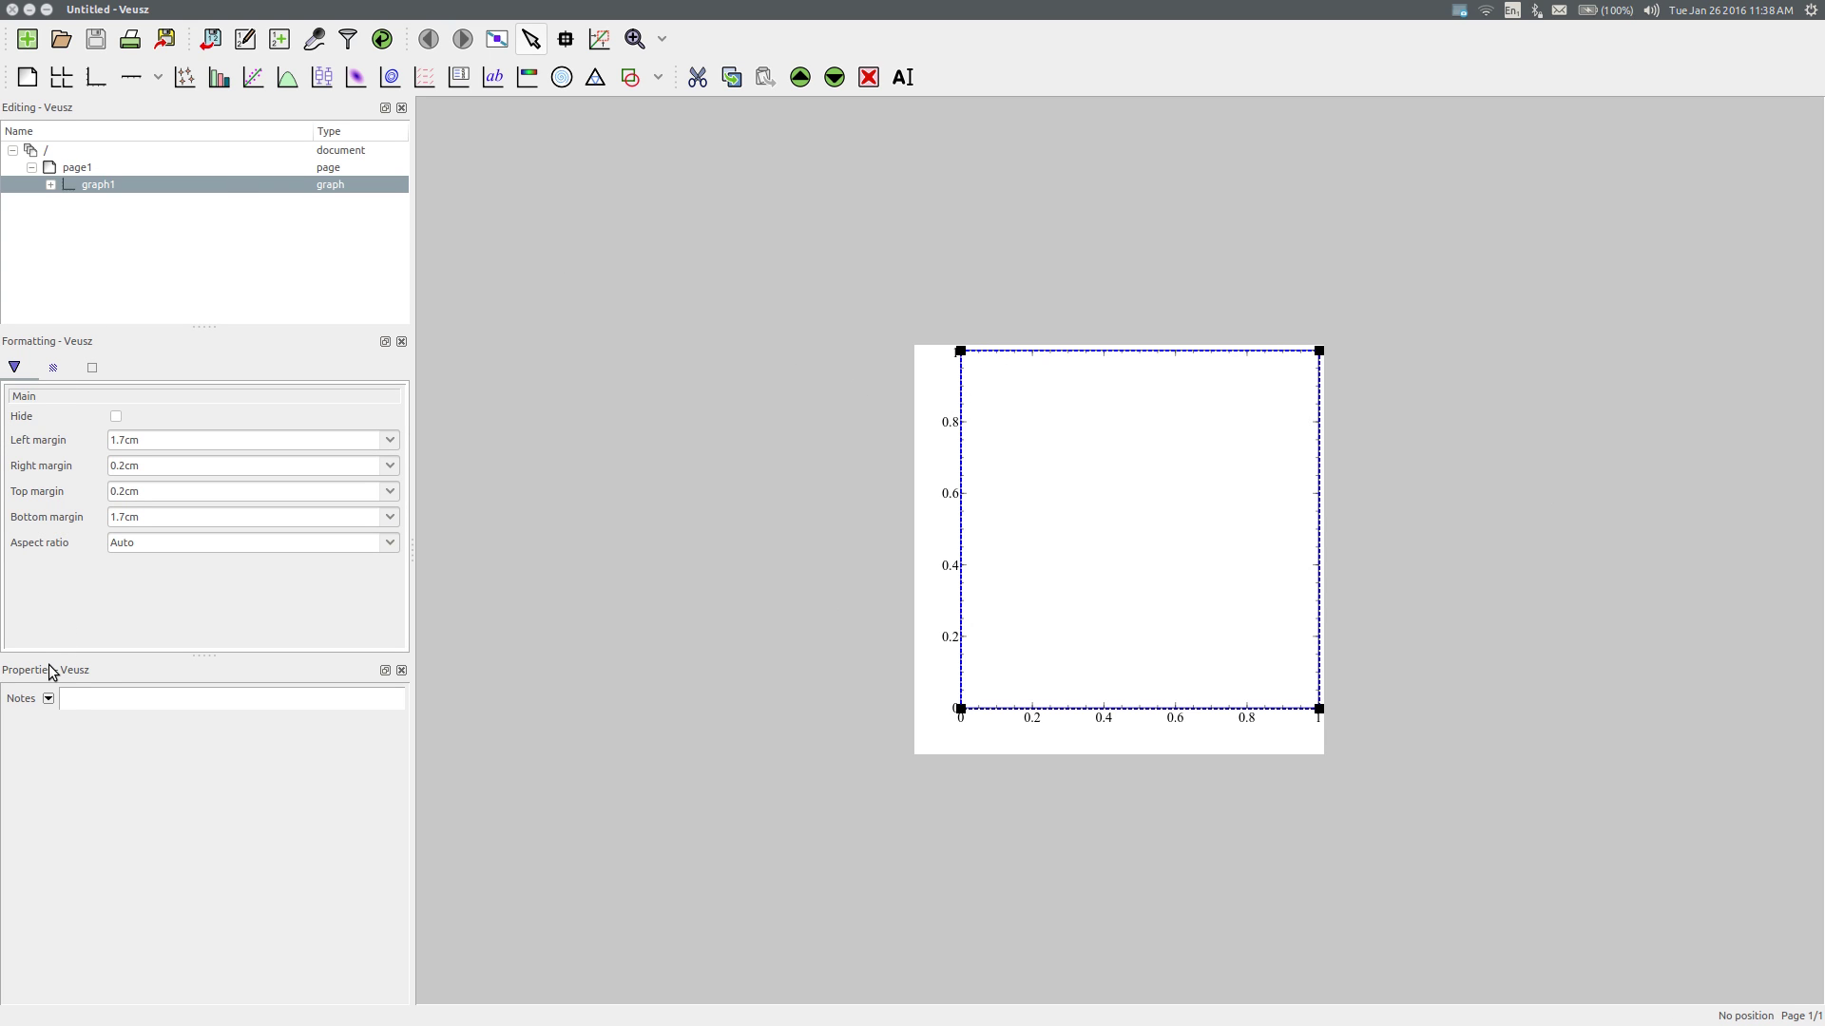
Step: Expand graph1 in the object tree and examine the settings of the page, document, graph and its x and y axes
left_click_drag(209, 342, 192, 394)
left_click(82, 167)
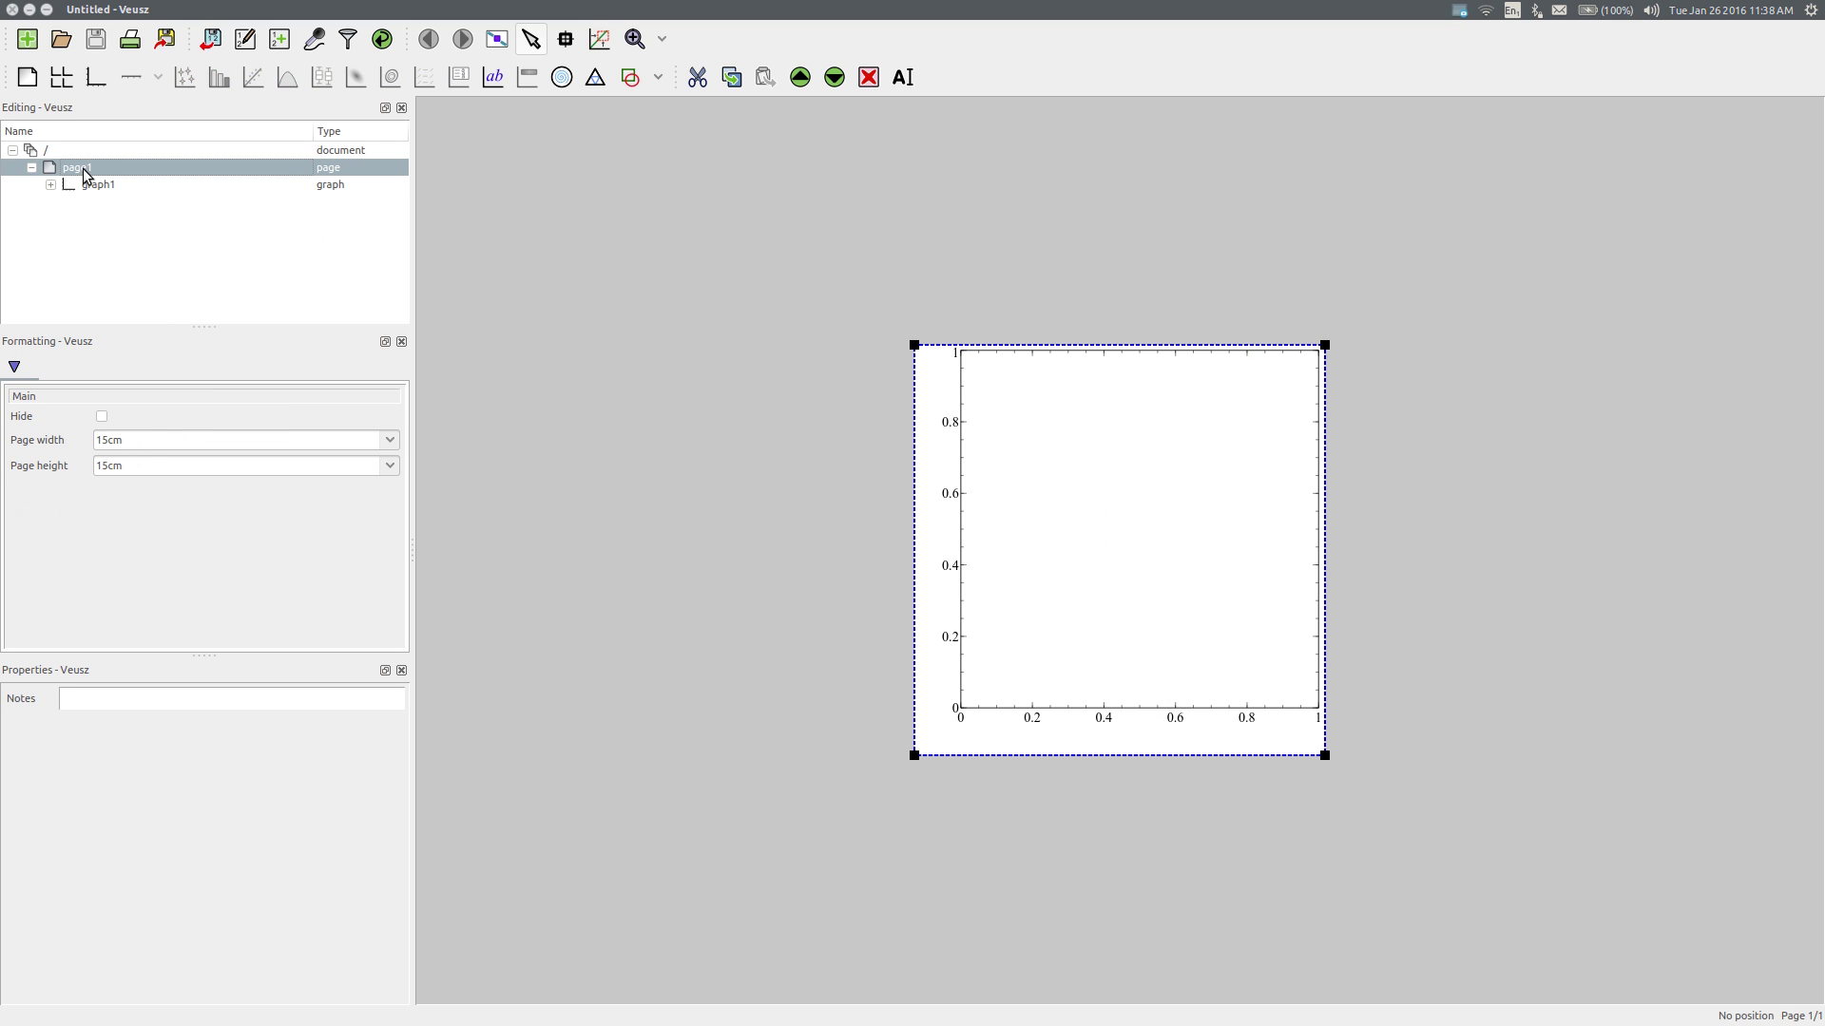
left_click(81, 149)
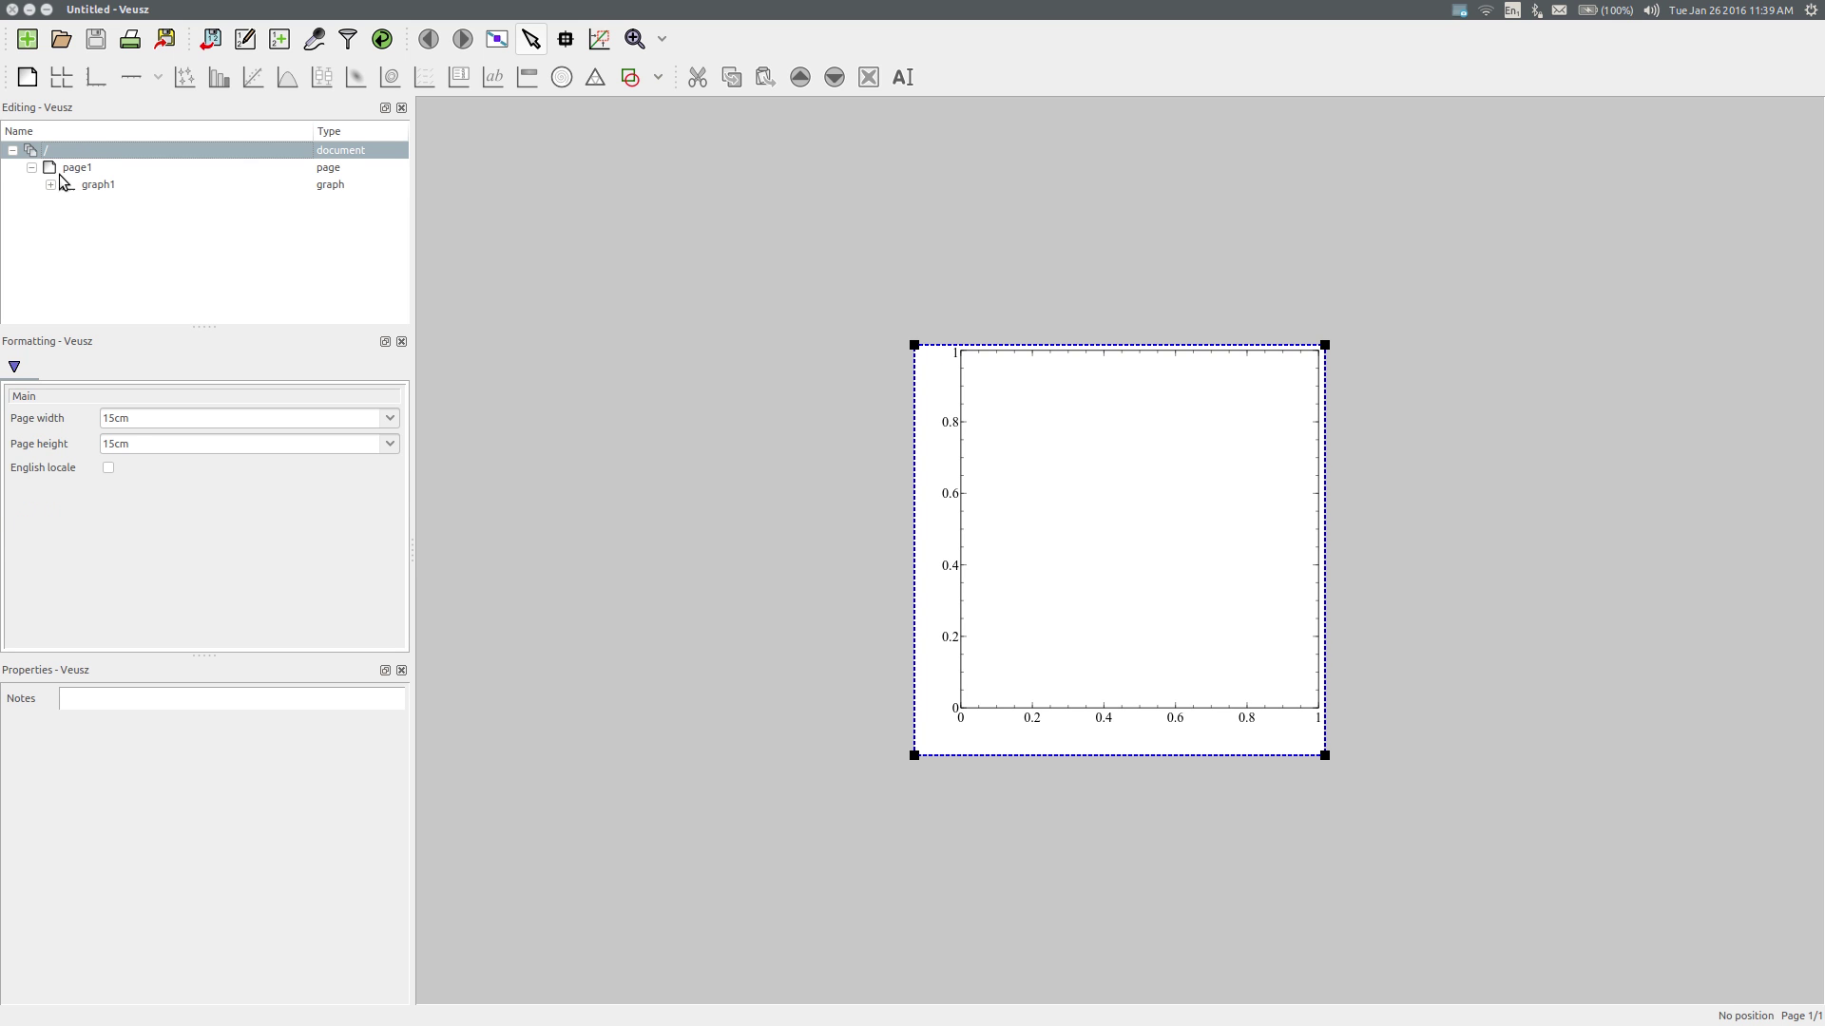
left_click(55, 185)
left_click(52, 184)
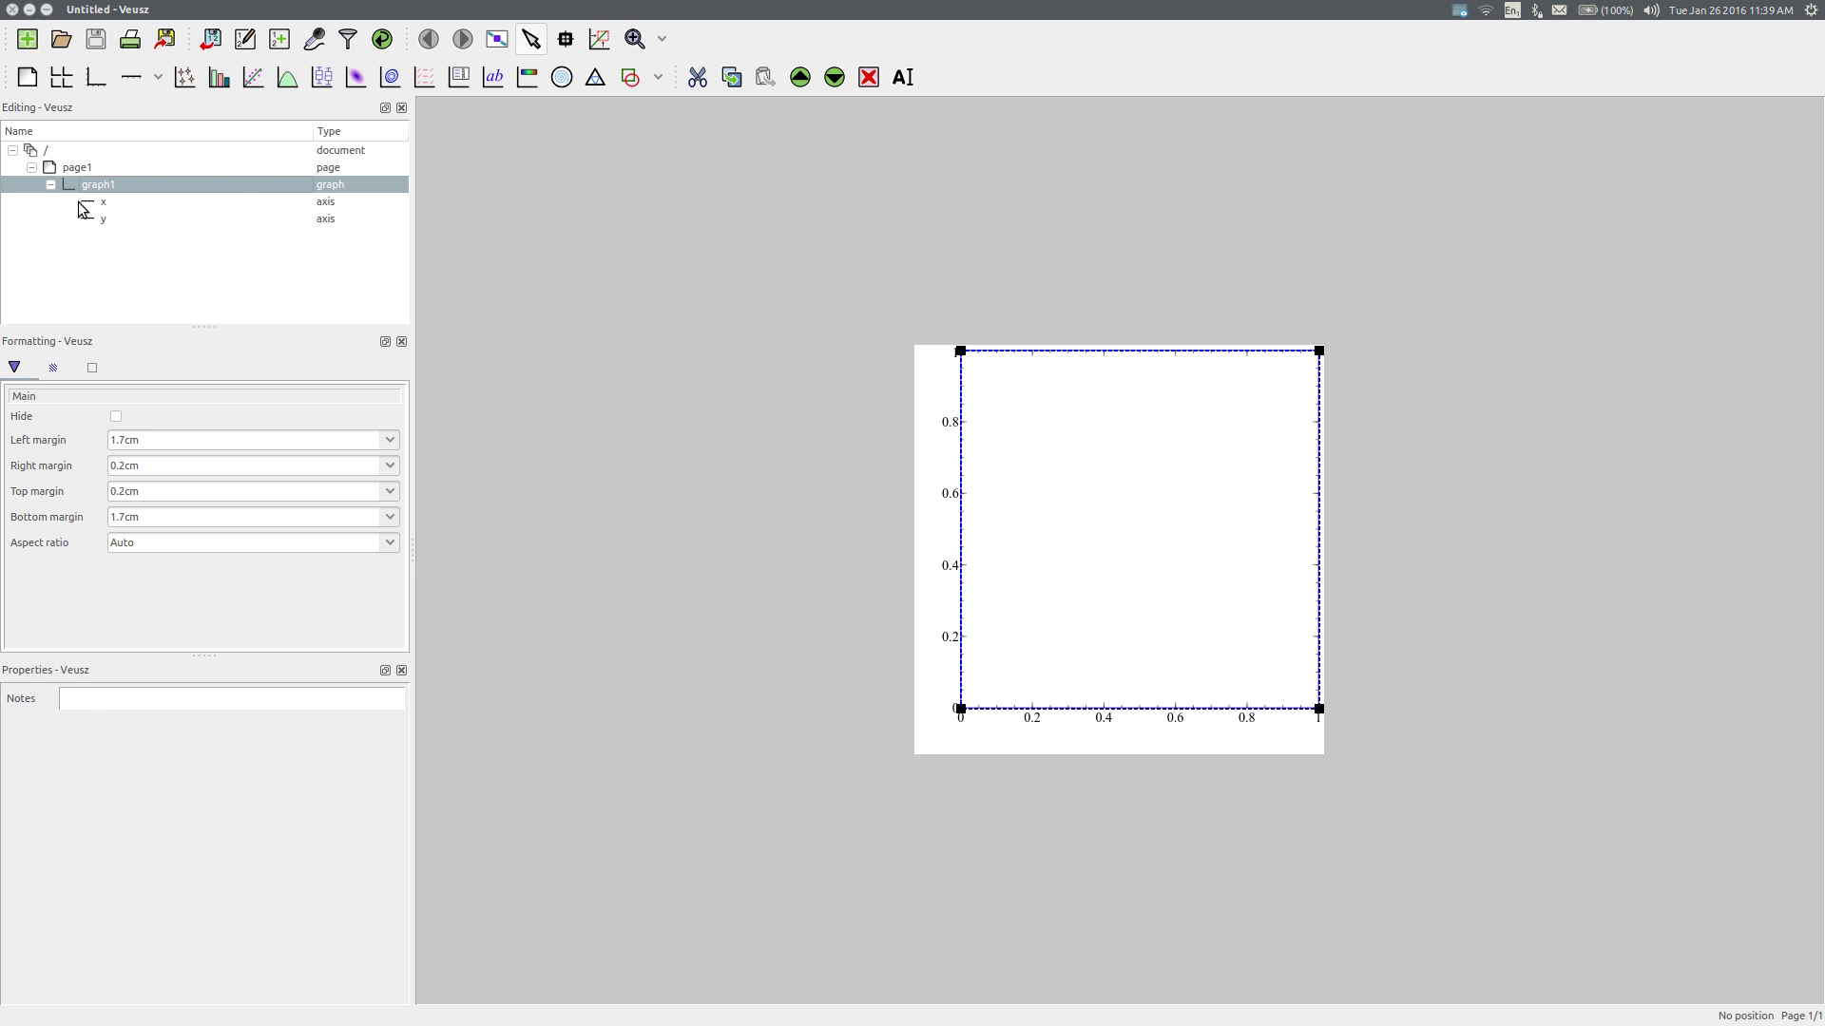
left_click(78, 202)
left_click(105, 219)
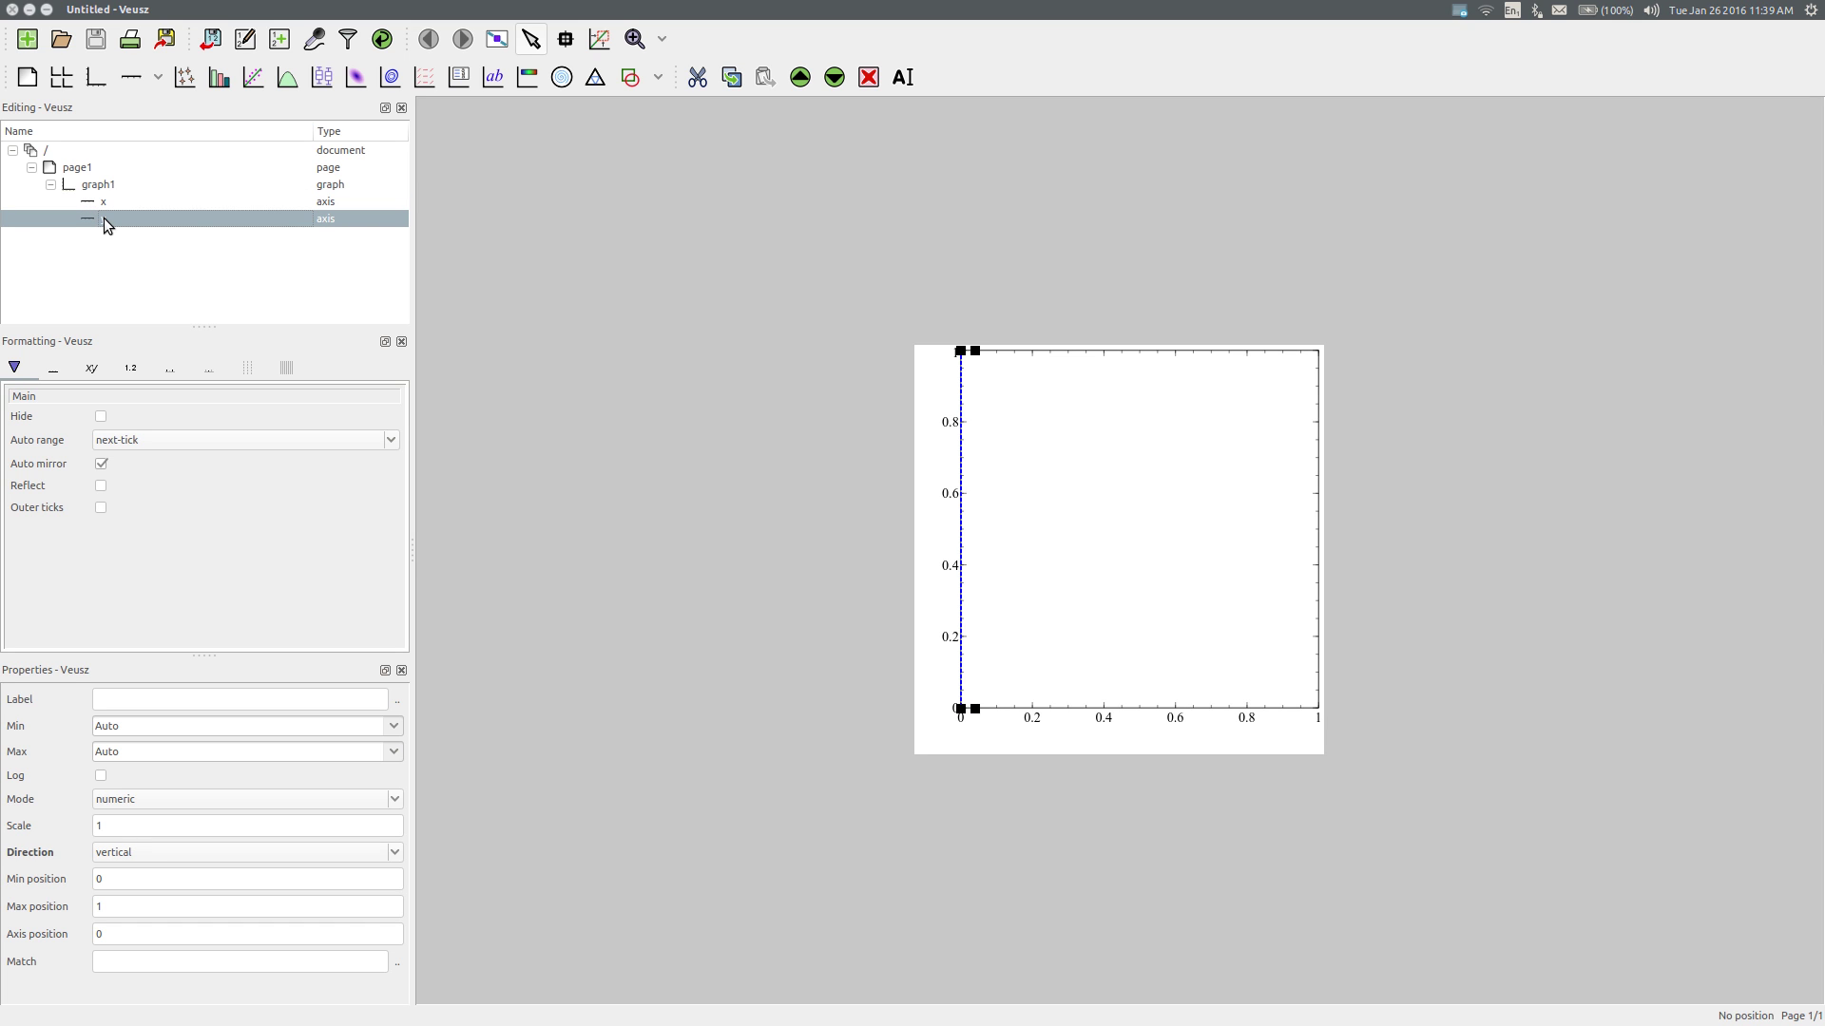
left_click(635, 40)
left_click(635, 40)
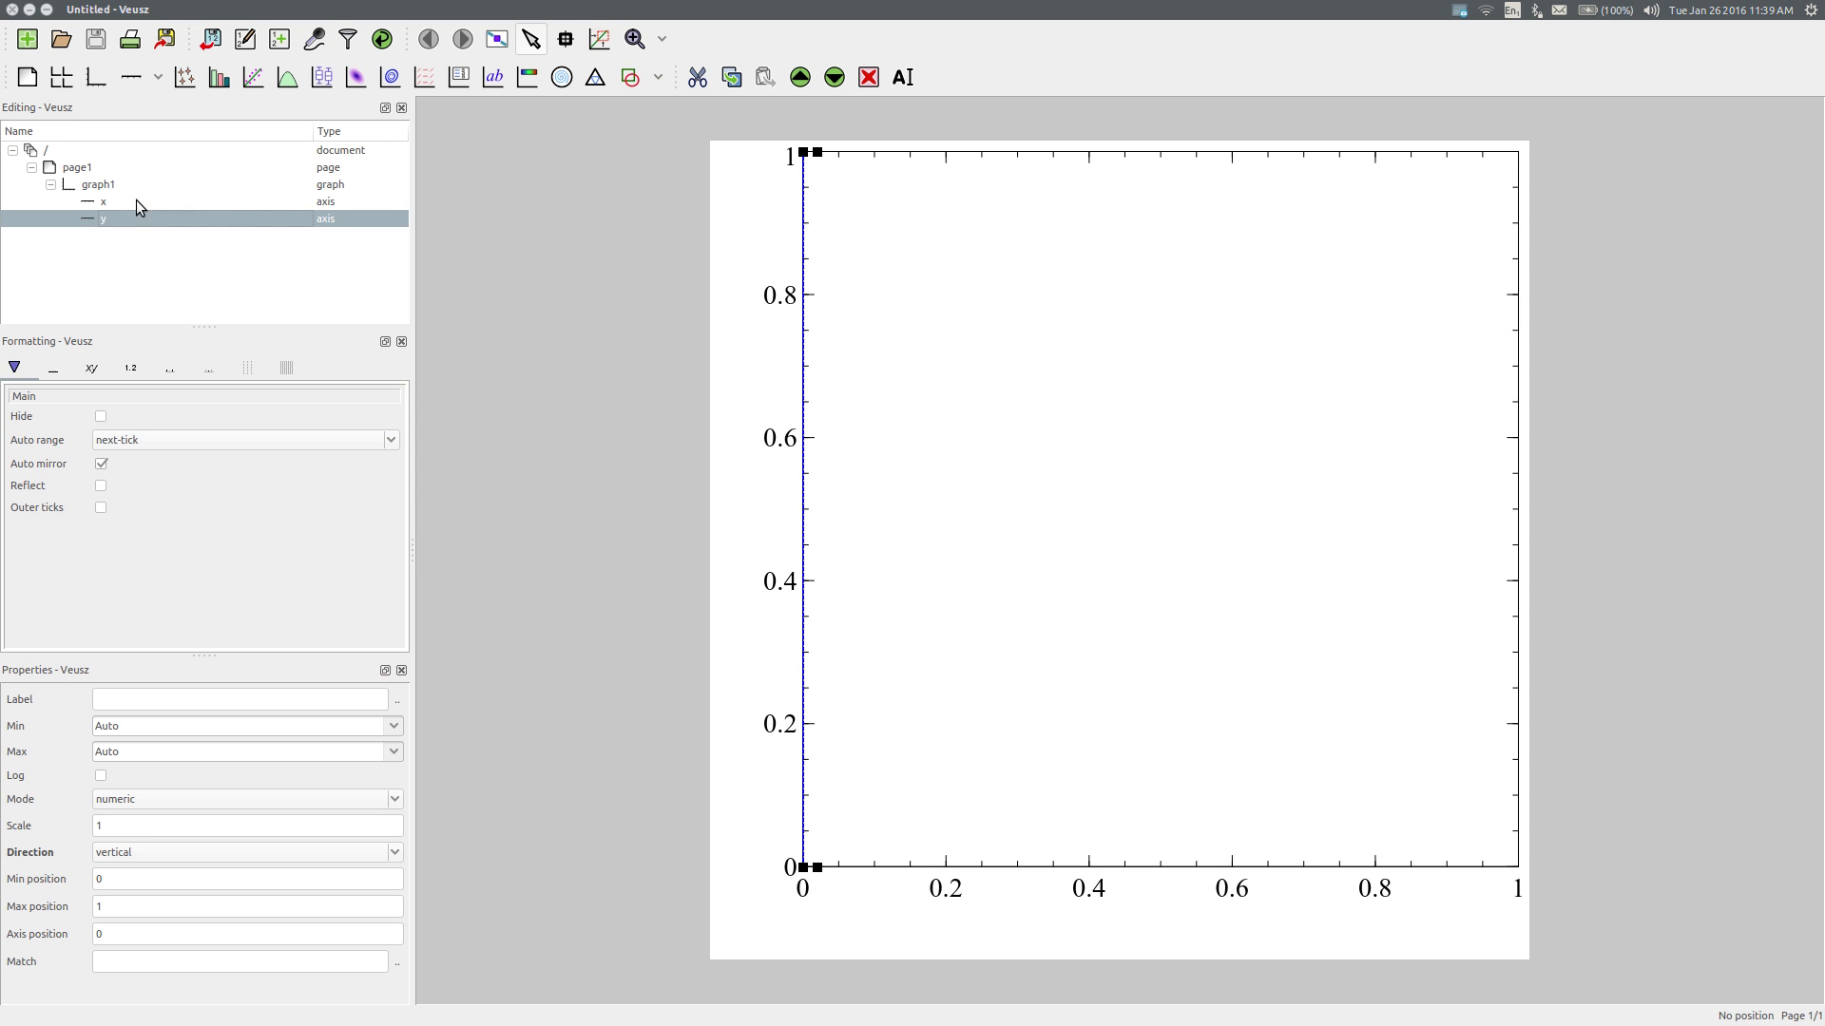
left_click(219, 78)
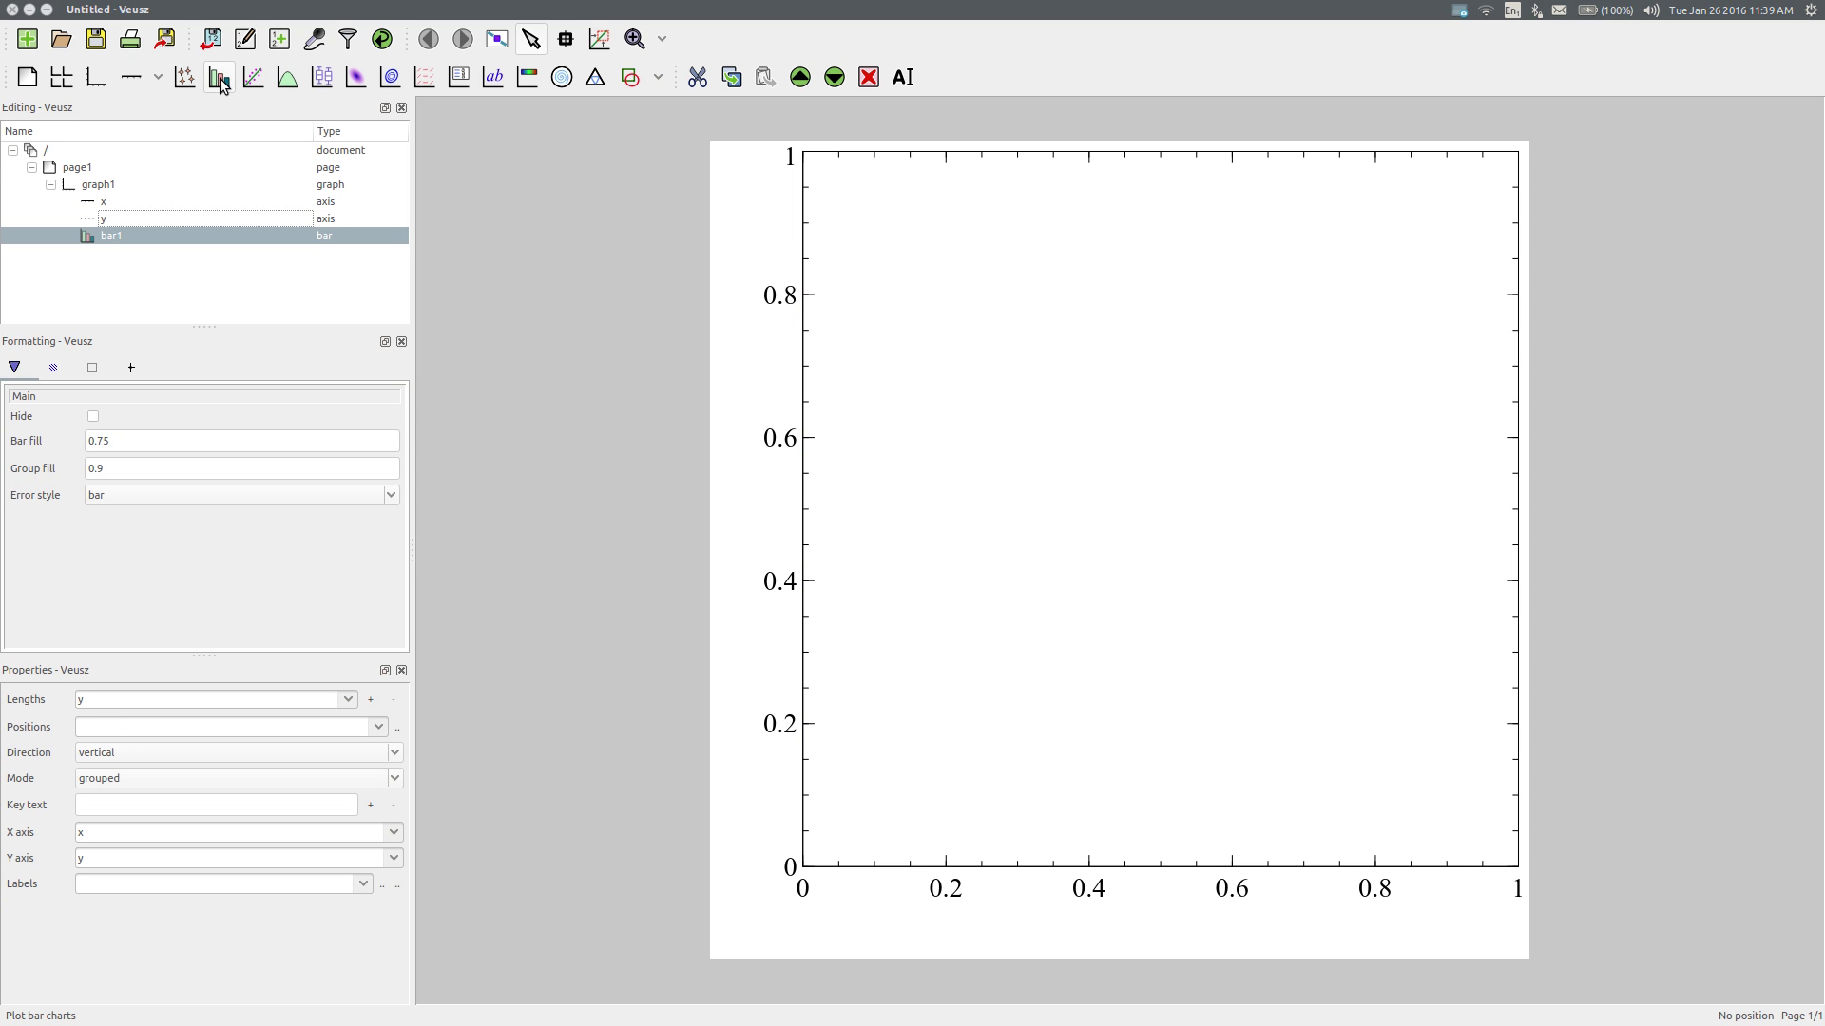
right_click(203, 236)
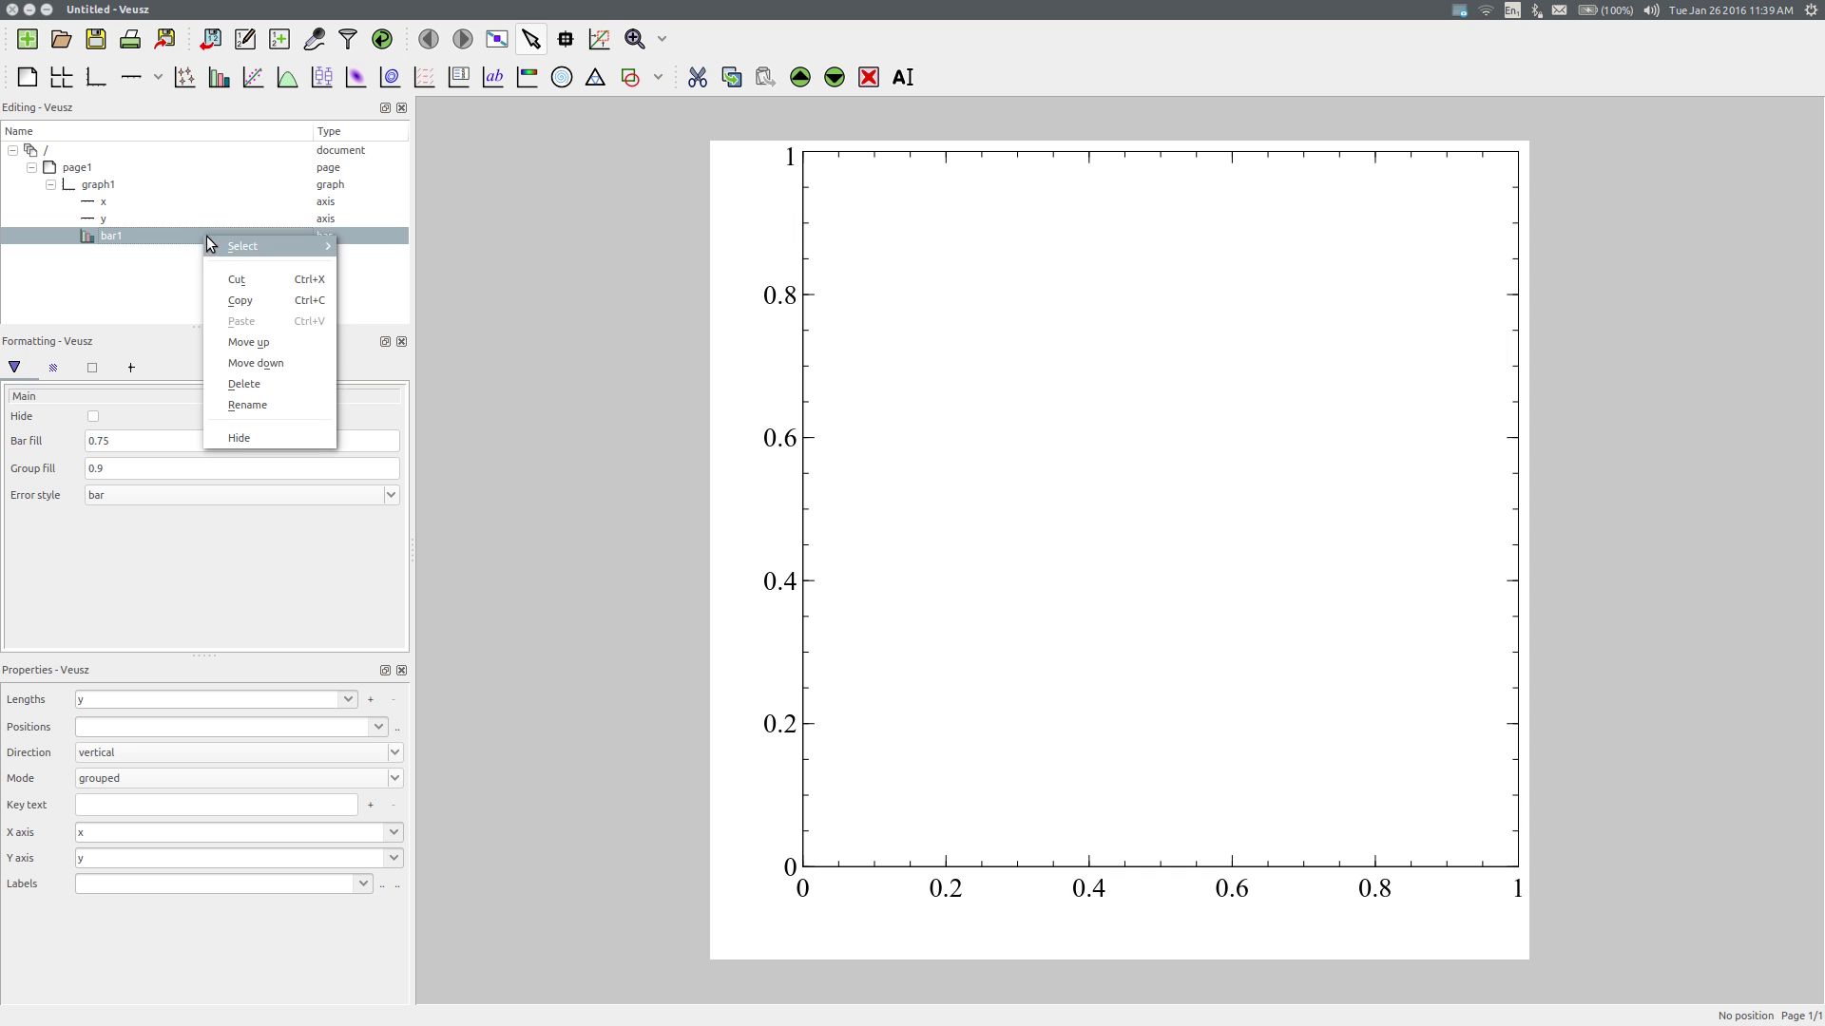
left_click(264, 384)
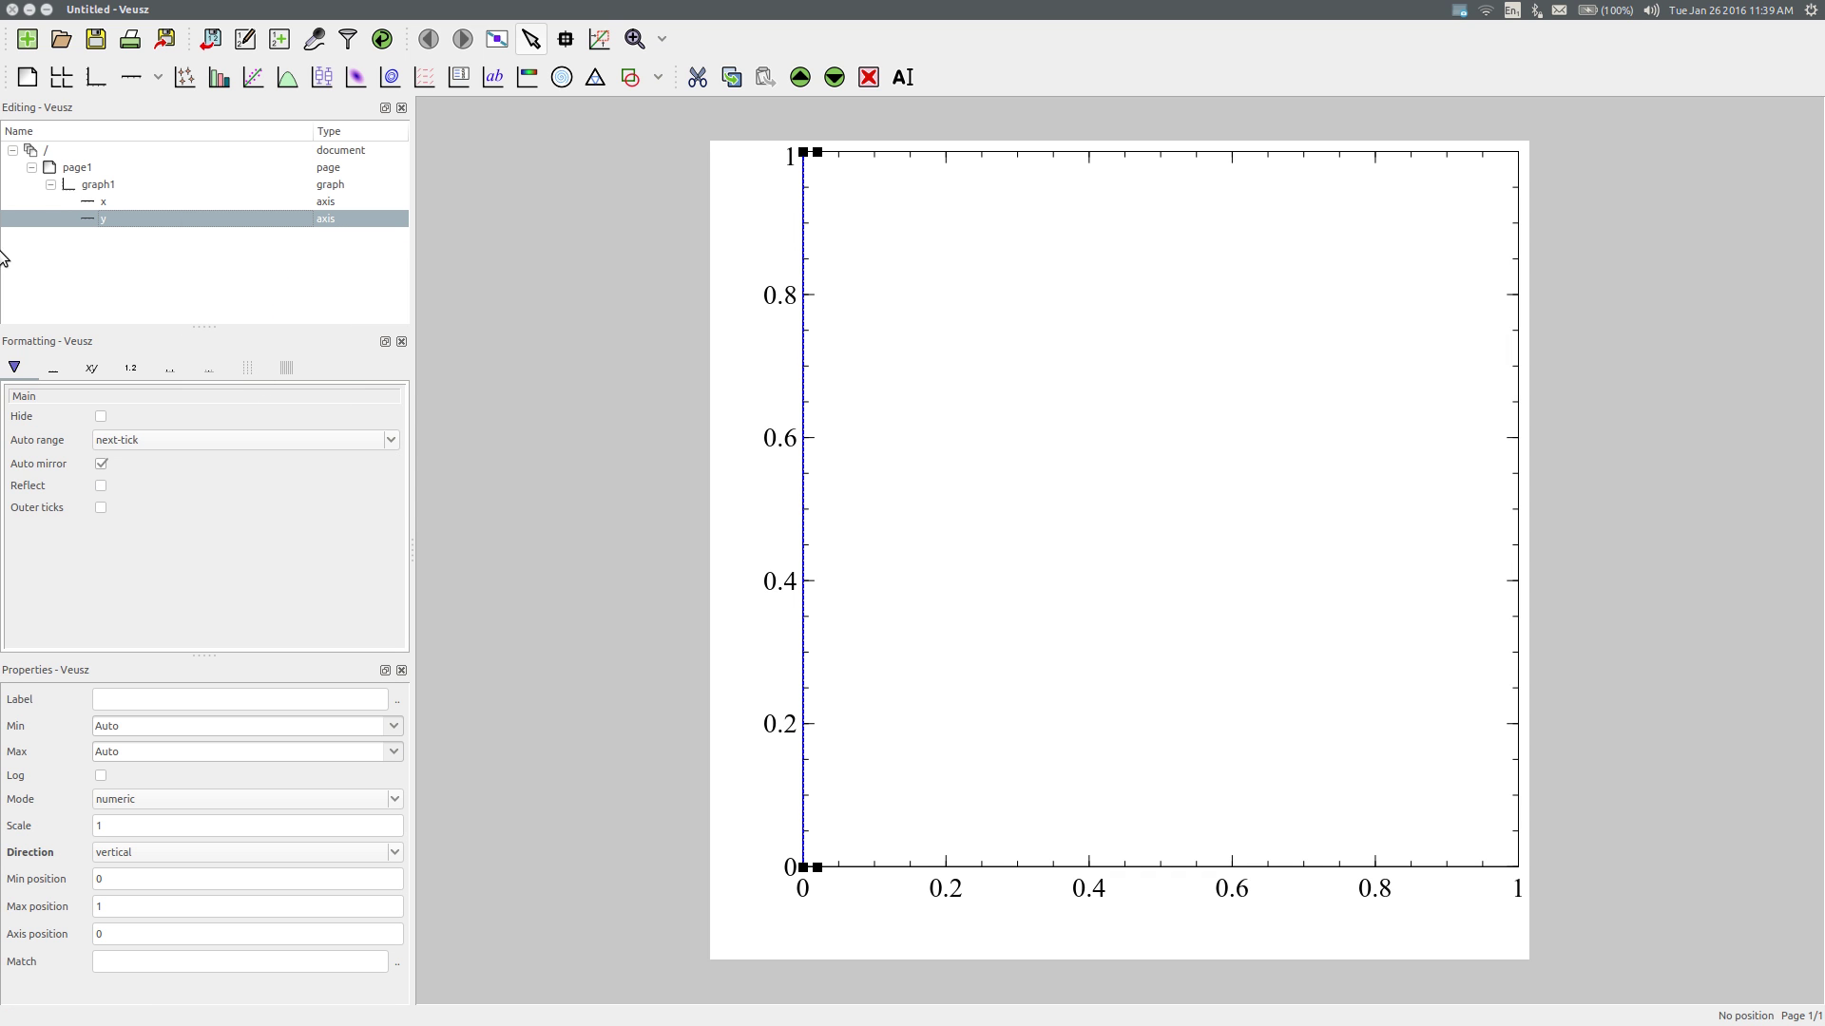
Step: Review graph1's settings and the x axis formatting for line, label, tick labels, major and minor ticks, and grid lines
mouse_move(3, 143)
left_click(99, 185)
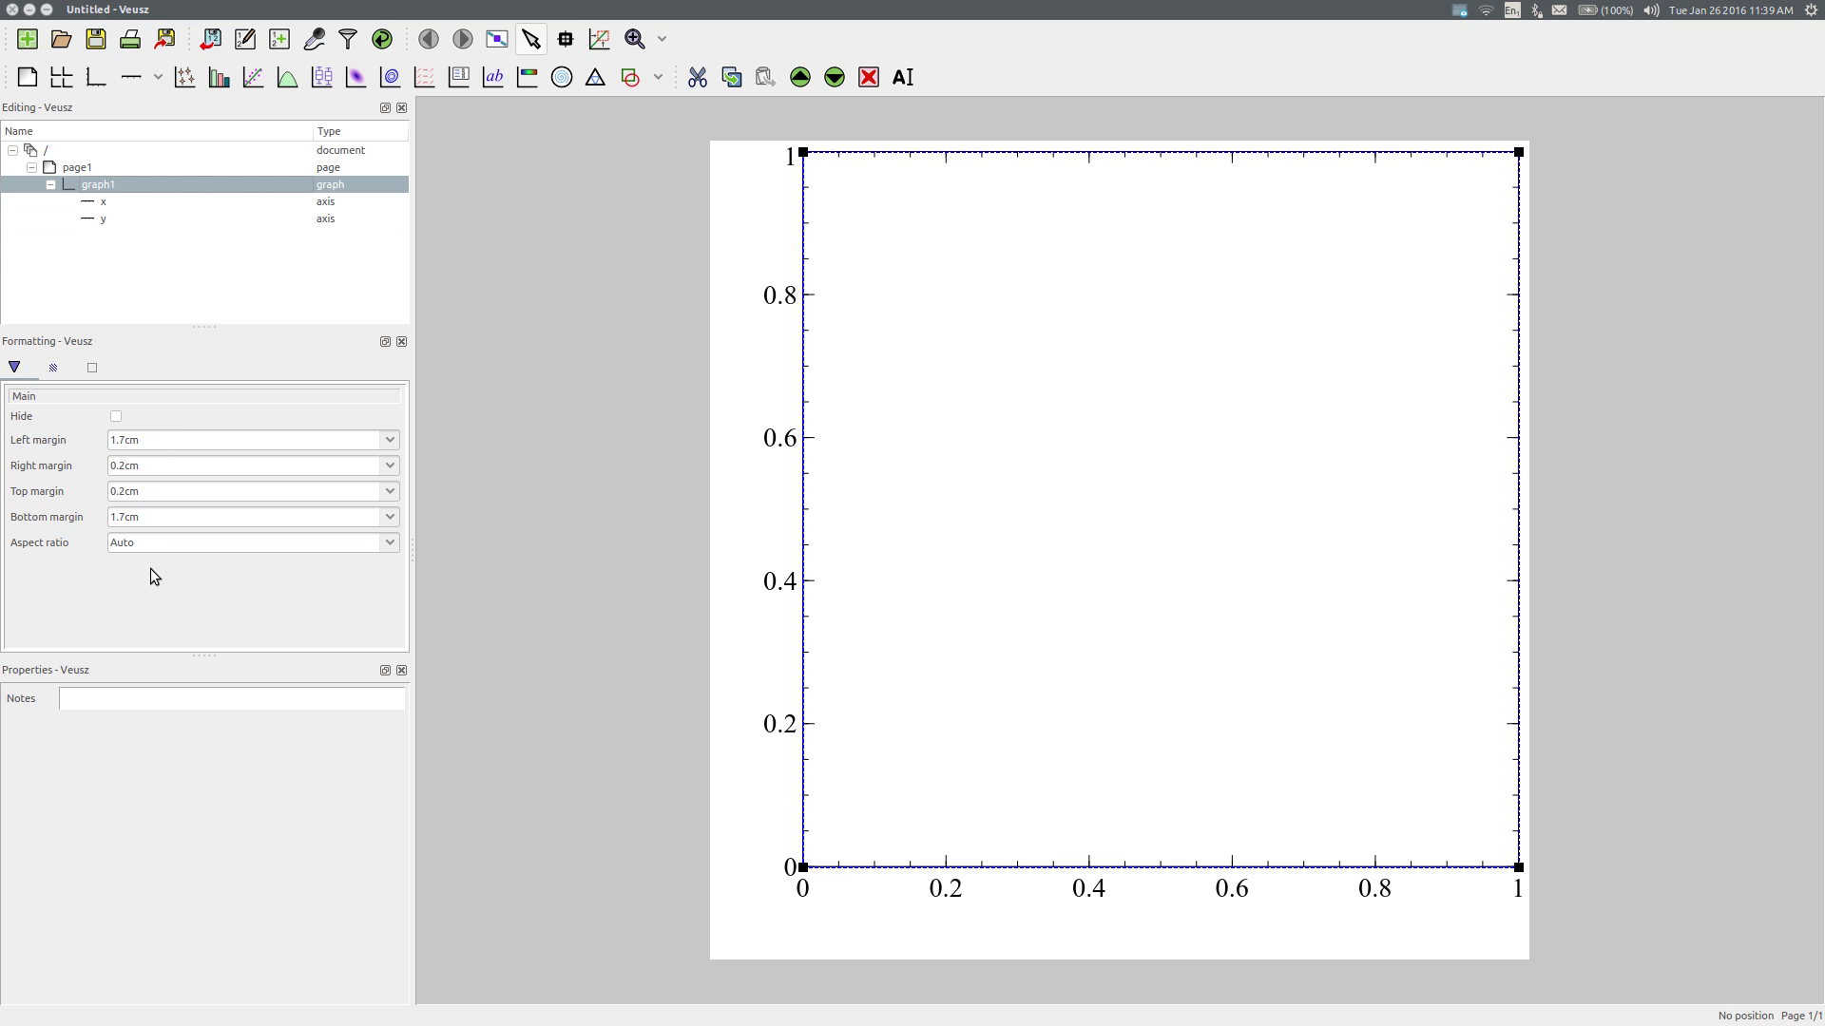
left_click(118, 199)
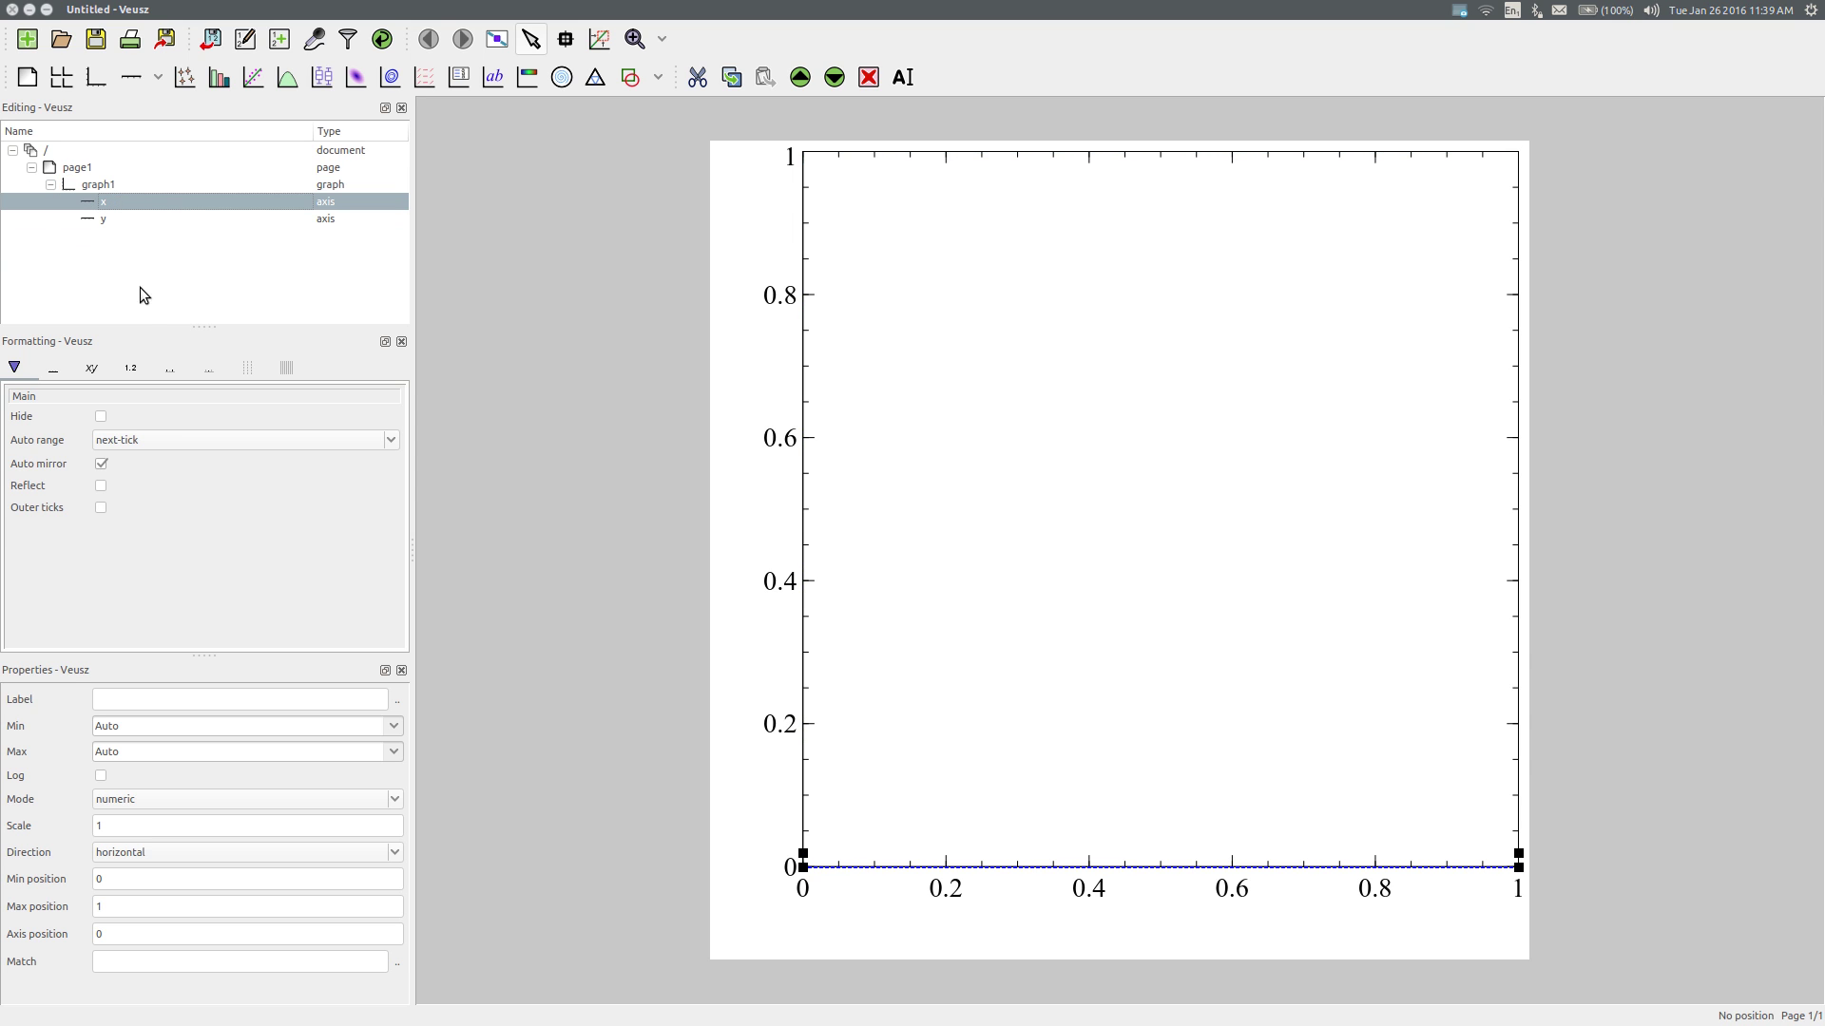
left_click(54, 369)
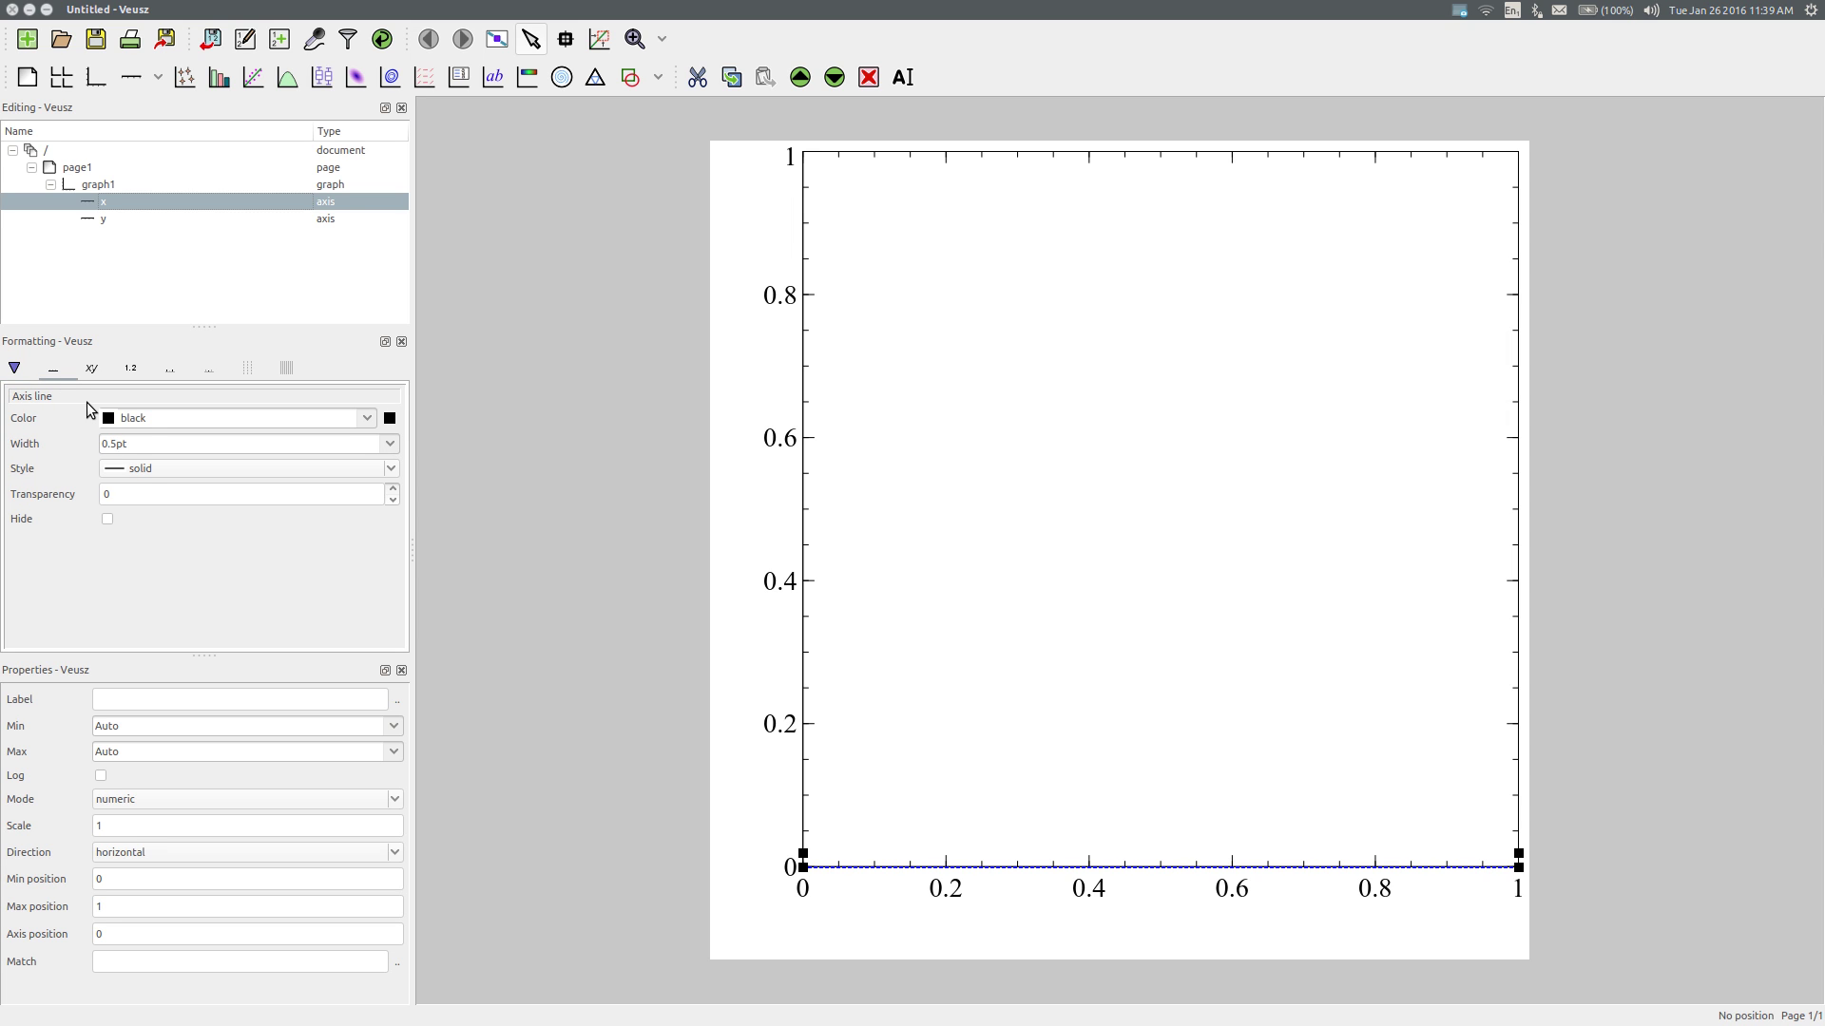
left_click(92, 370)
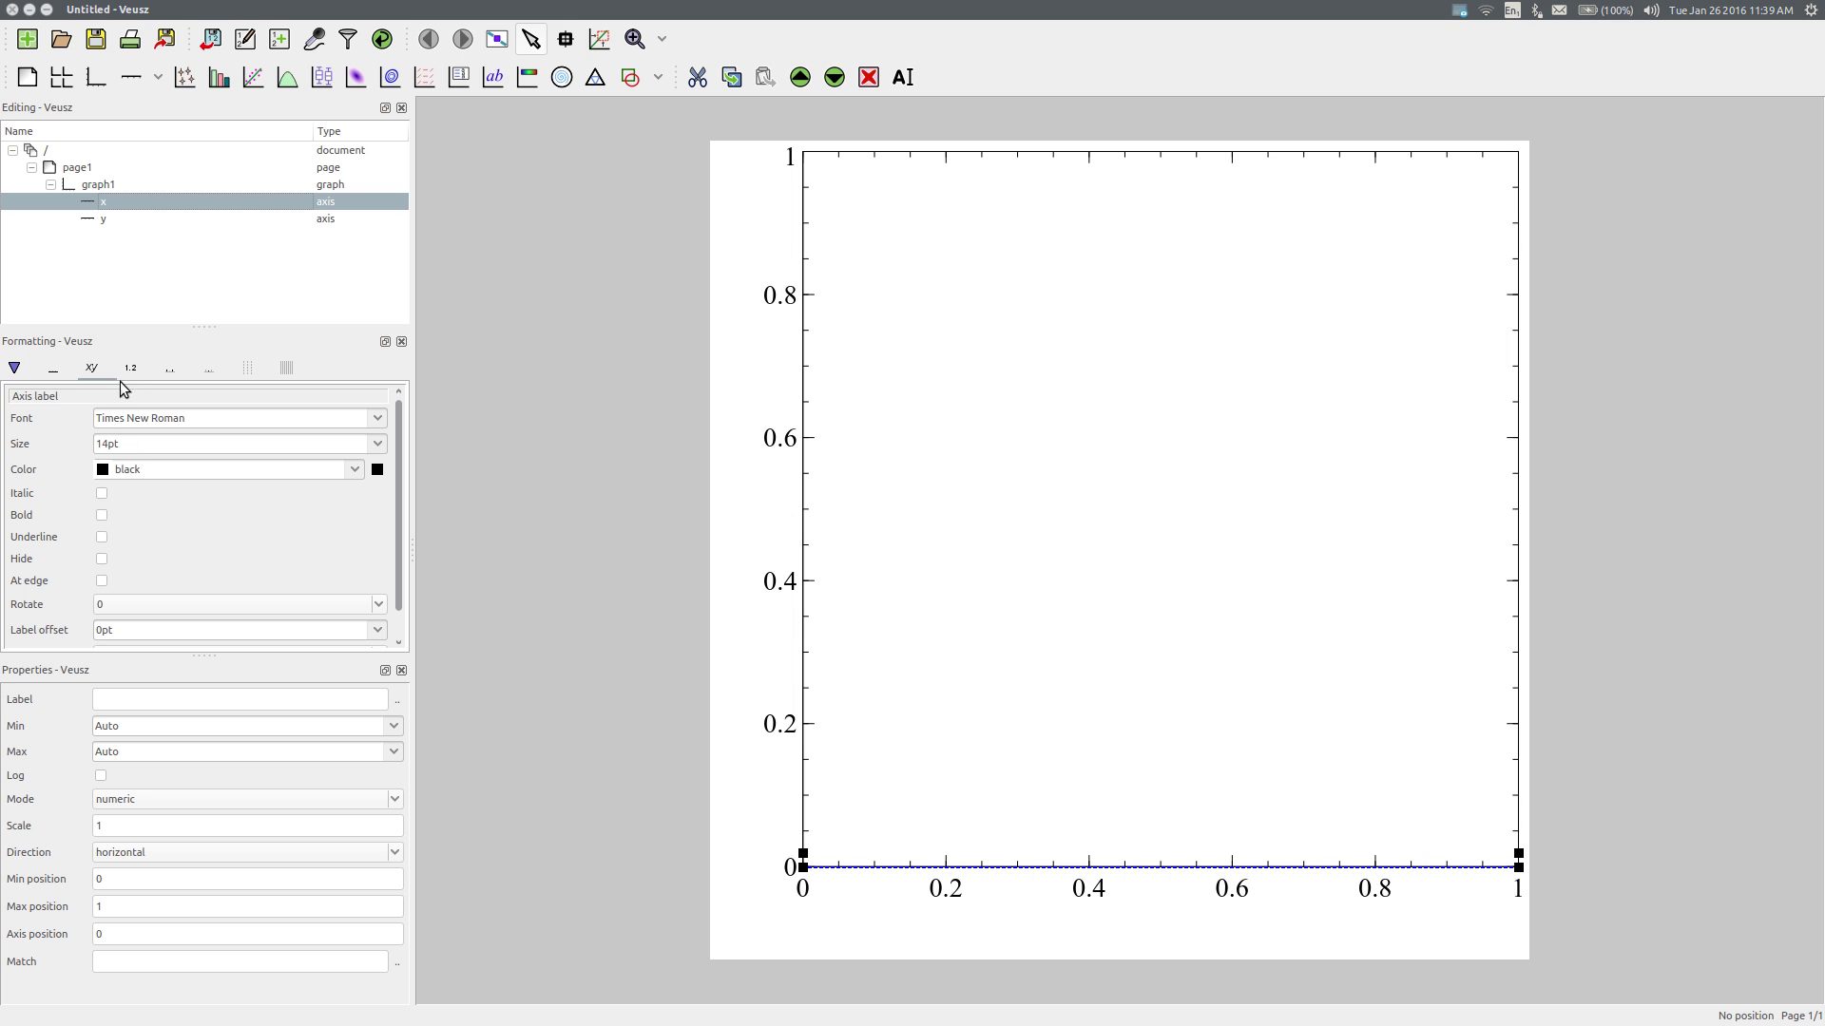
left_click(129, 371)
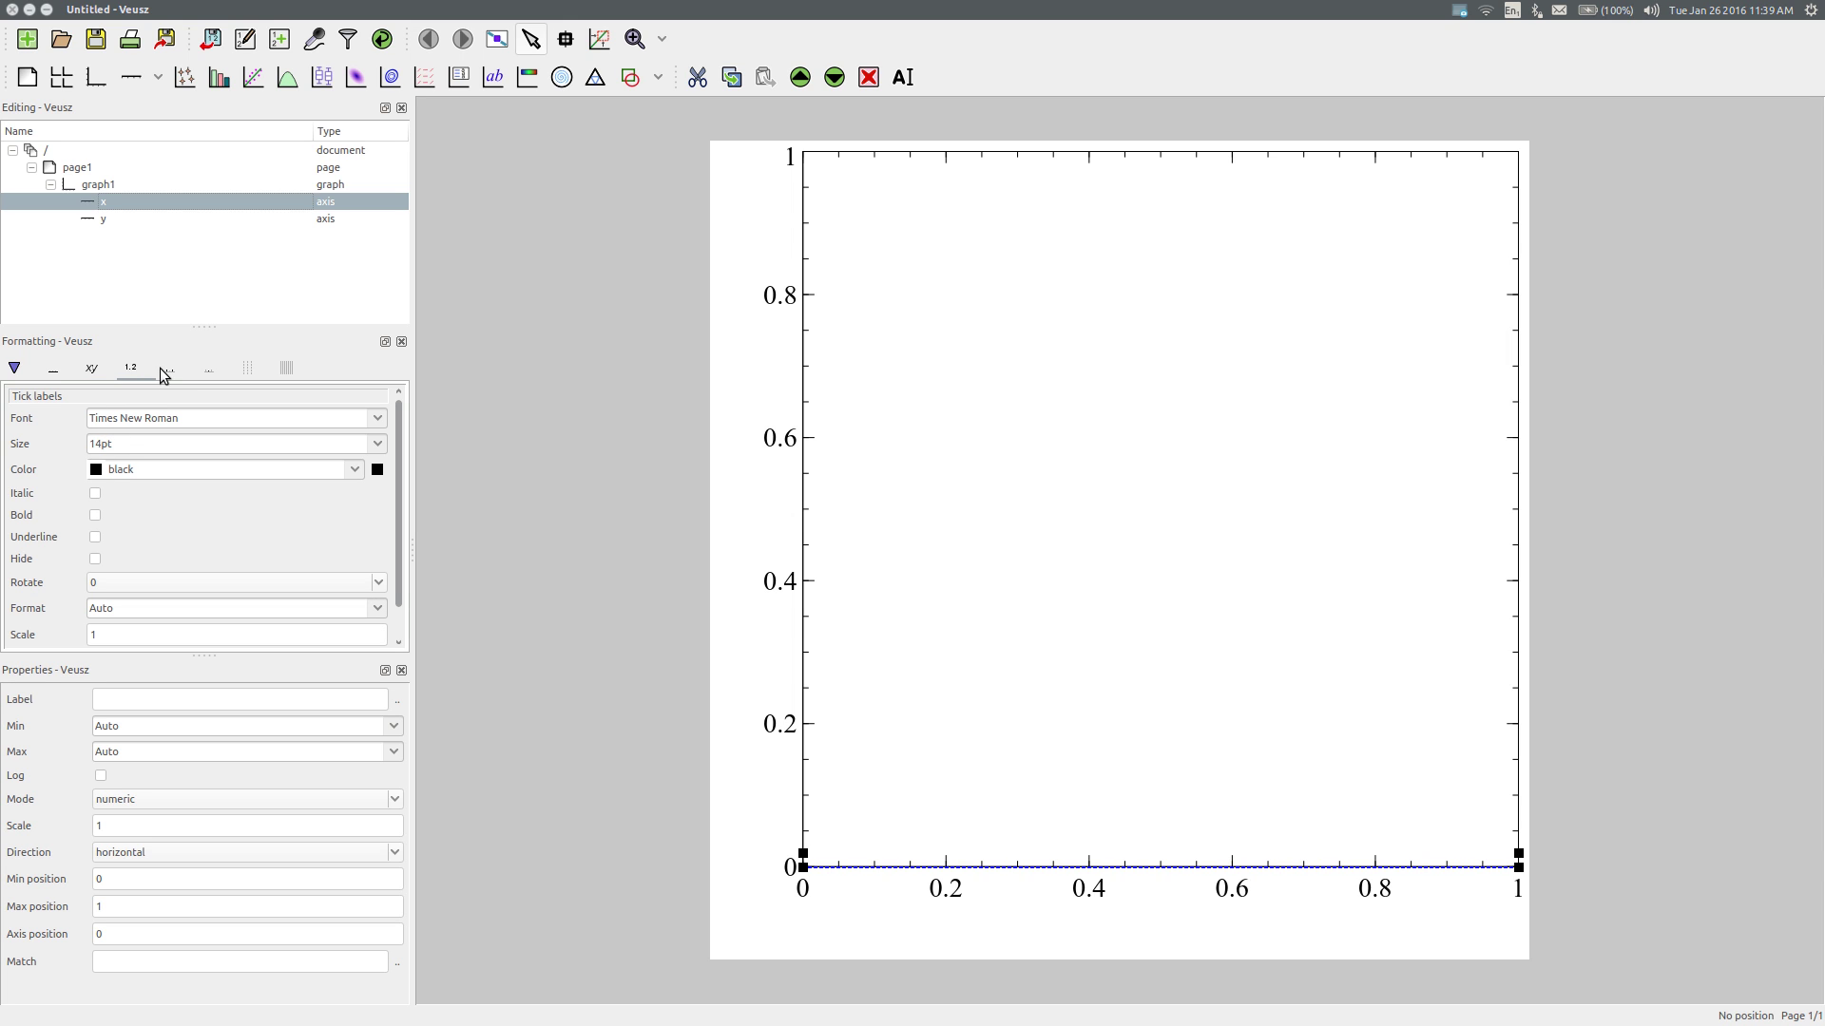
left_click(170, 371)
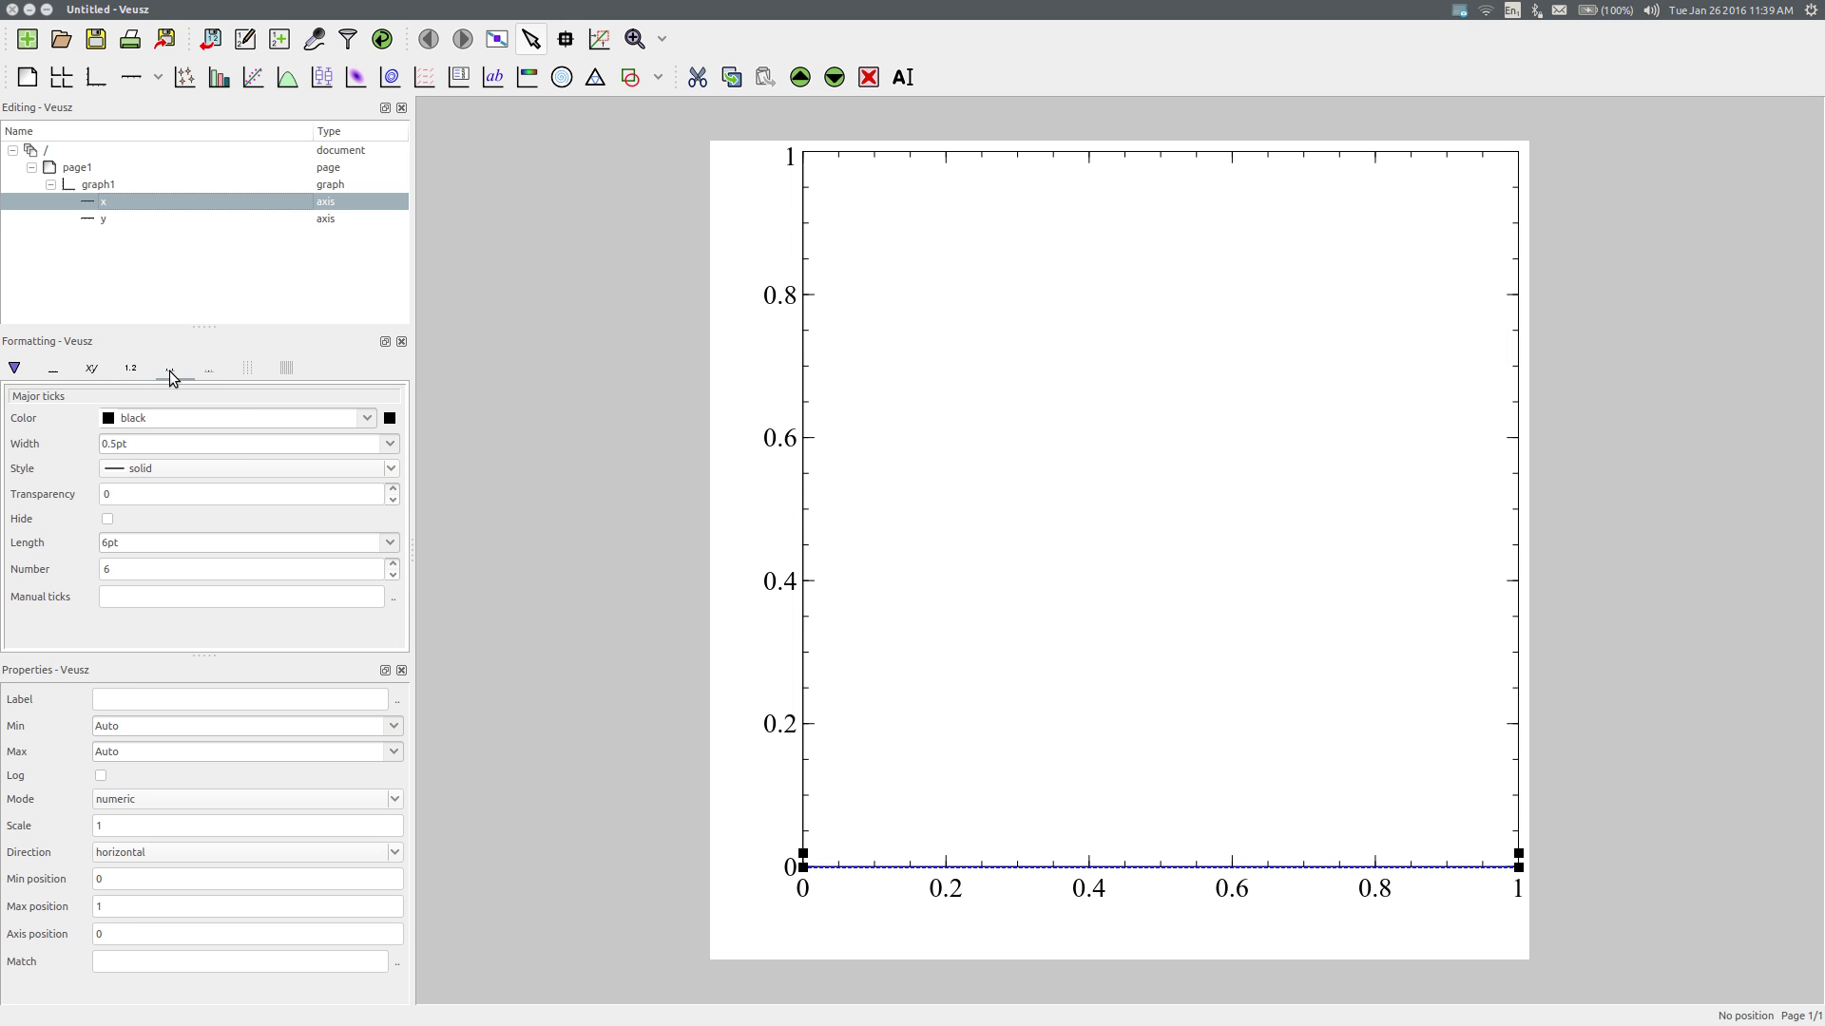
left_click(207, 371)
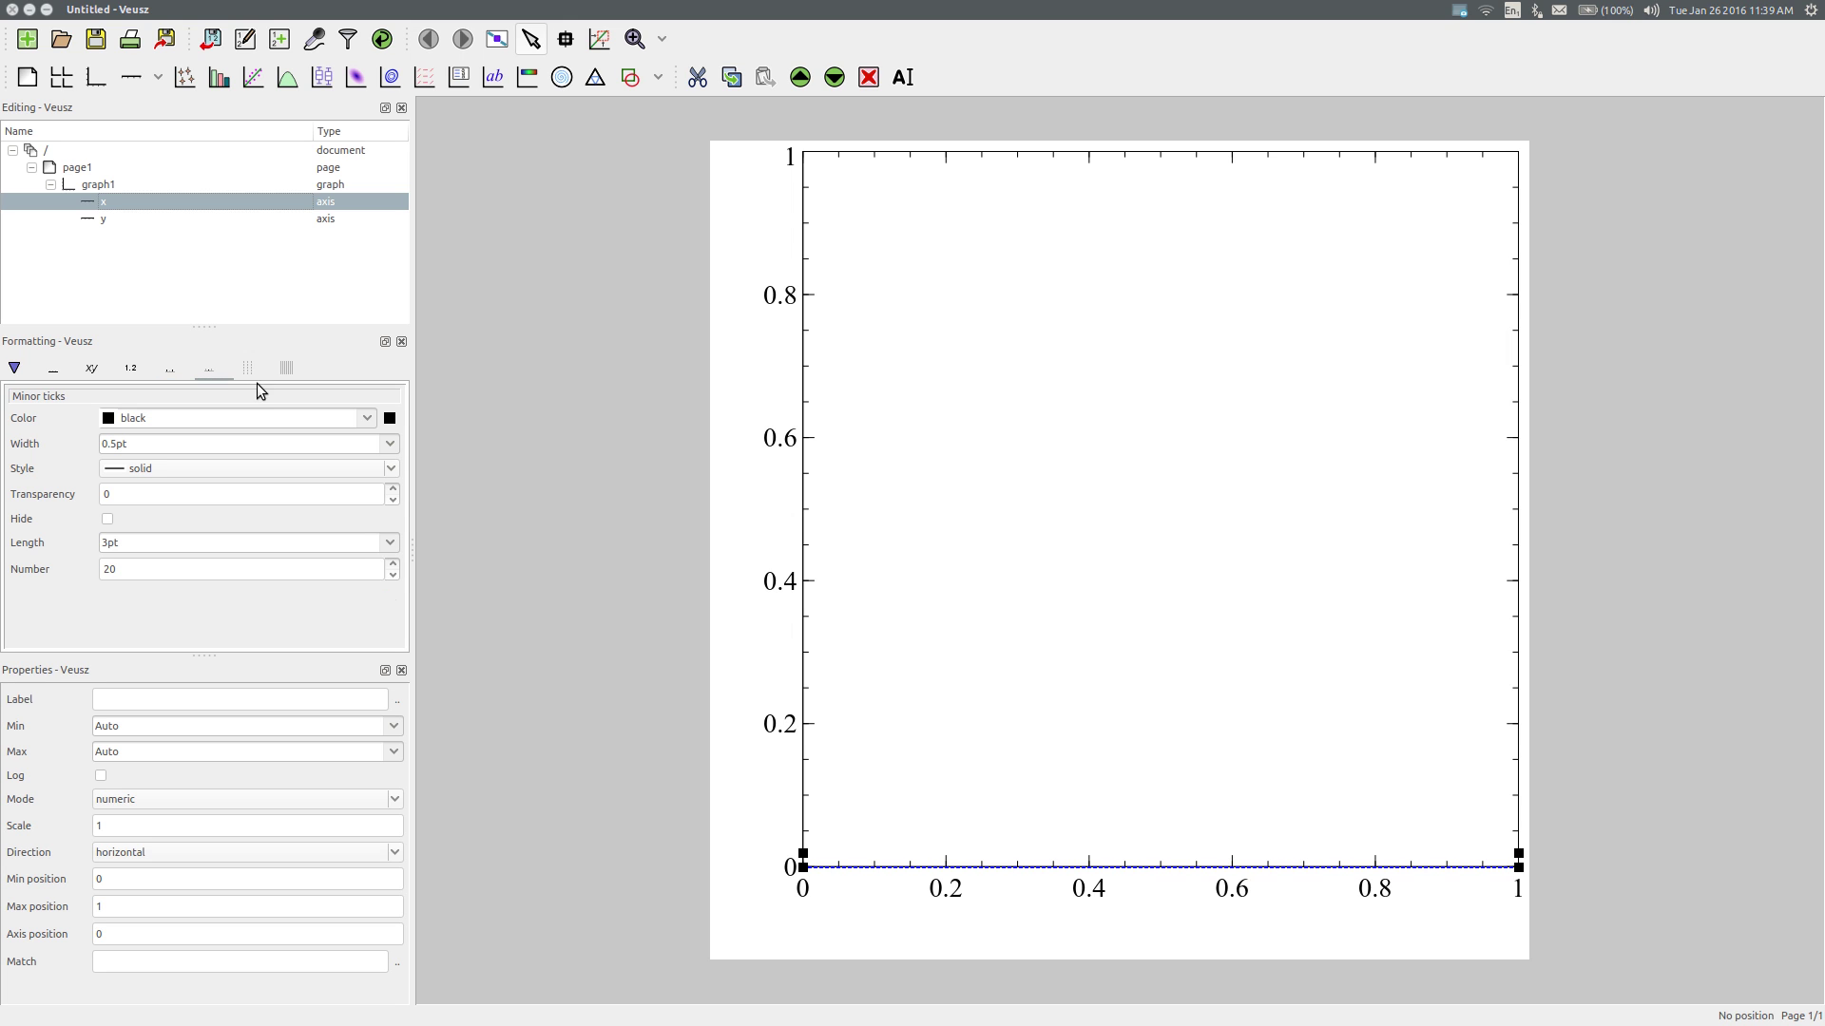
left_click(251, 371)
left_click(286, 370)
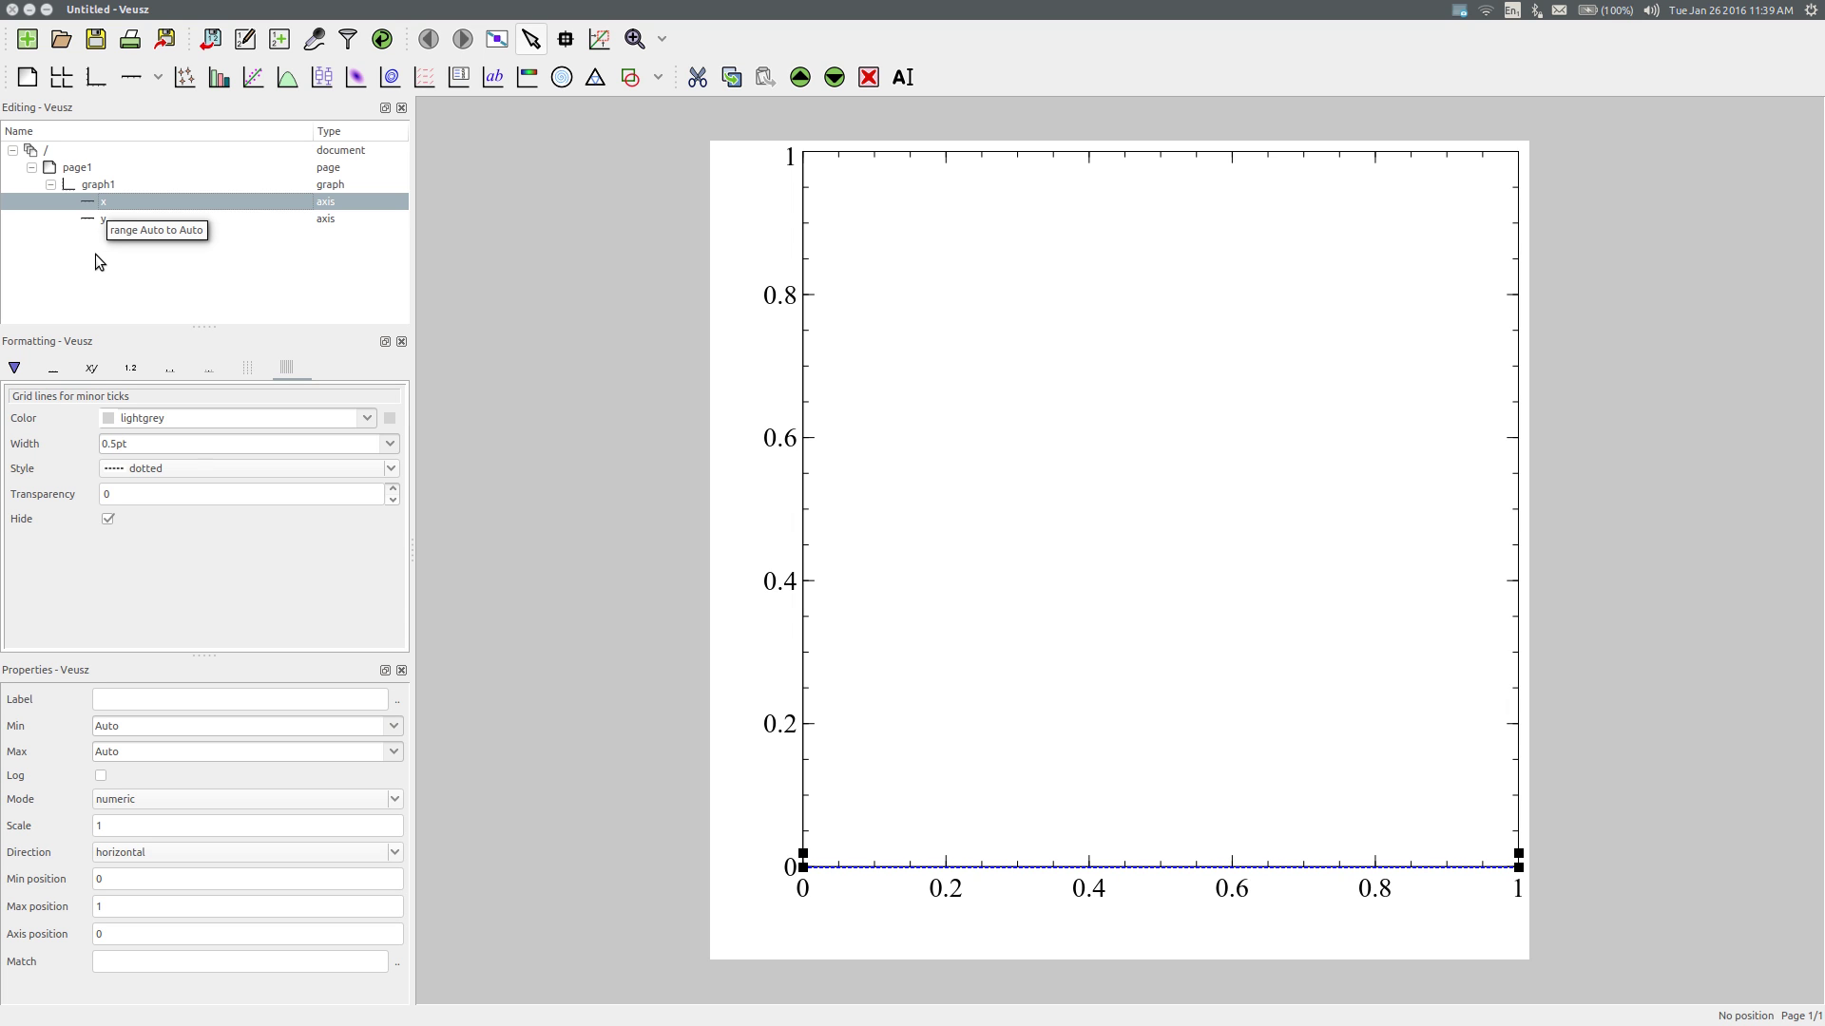
left_click(133, 700)
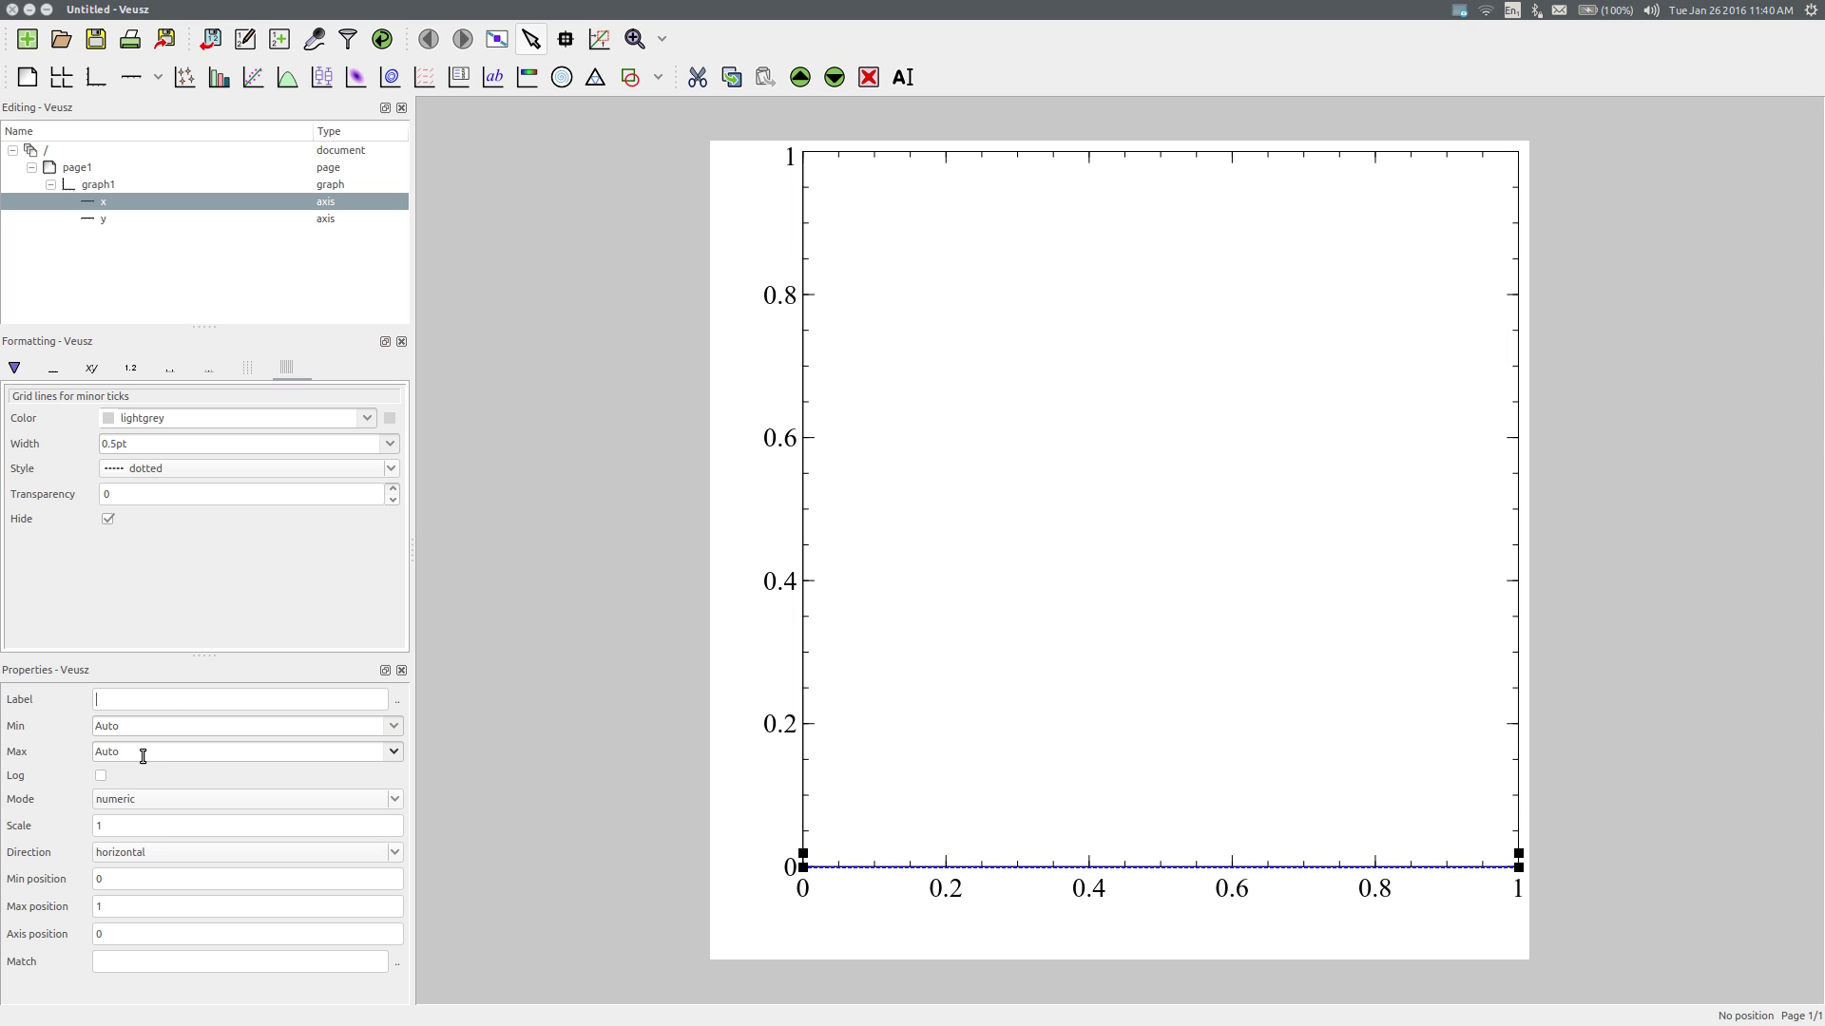
Step: Switch to Fig2.csv in LibreOffice Calc and review its header row and the xPosition and yPosition columns
key("alt+Tab")
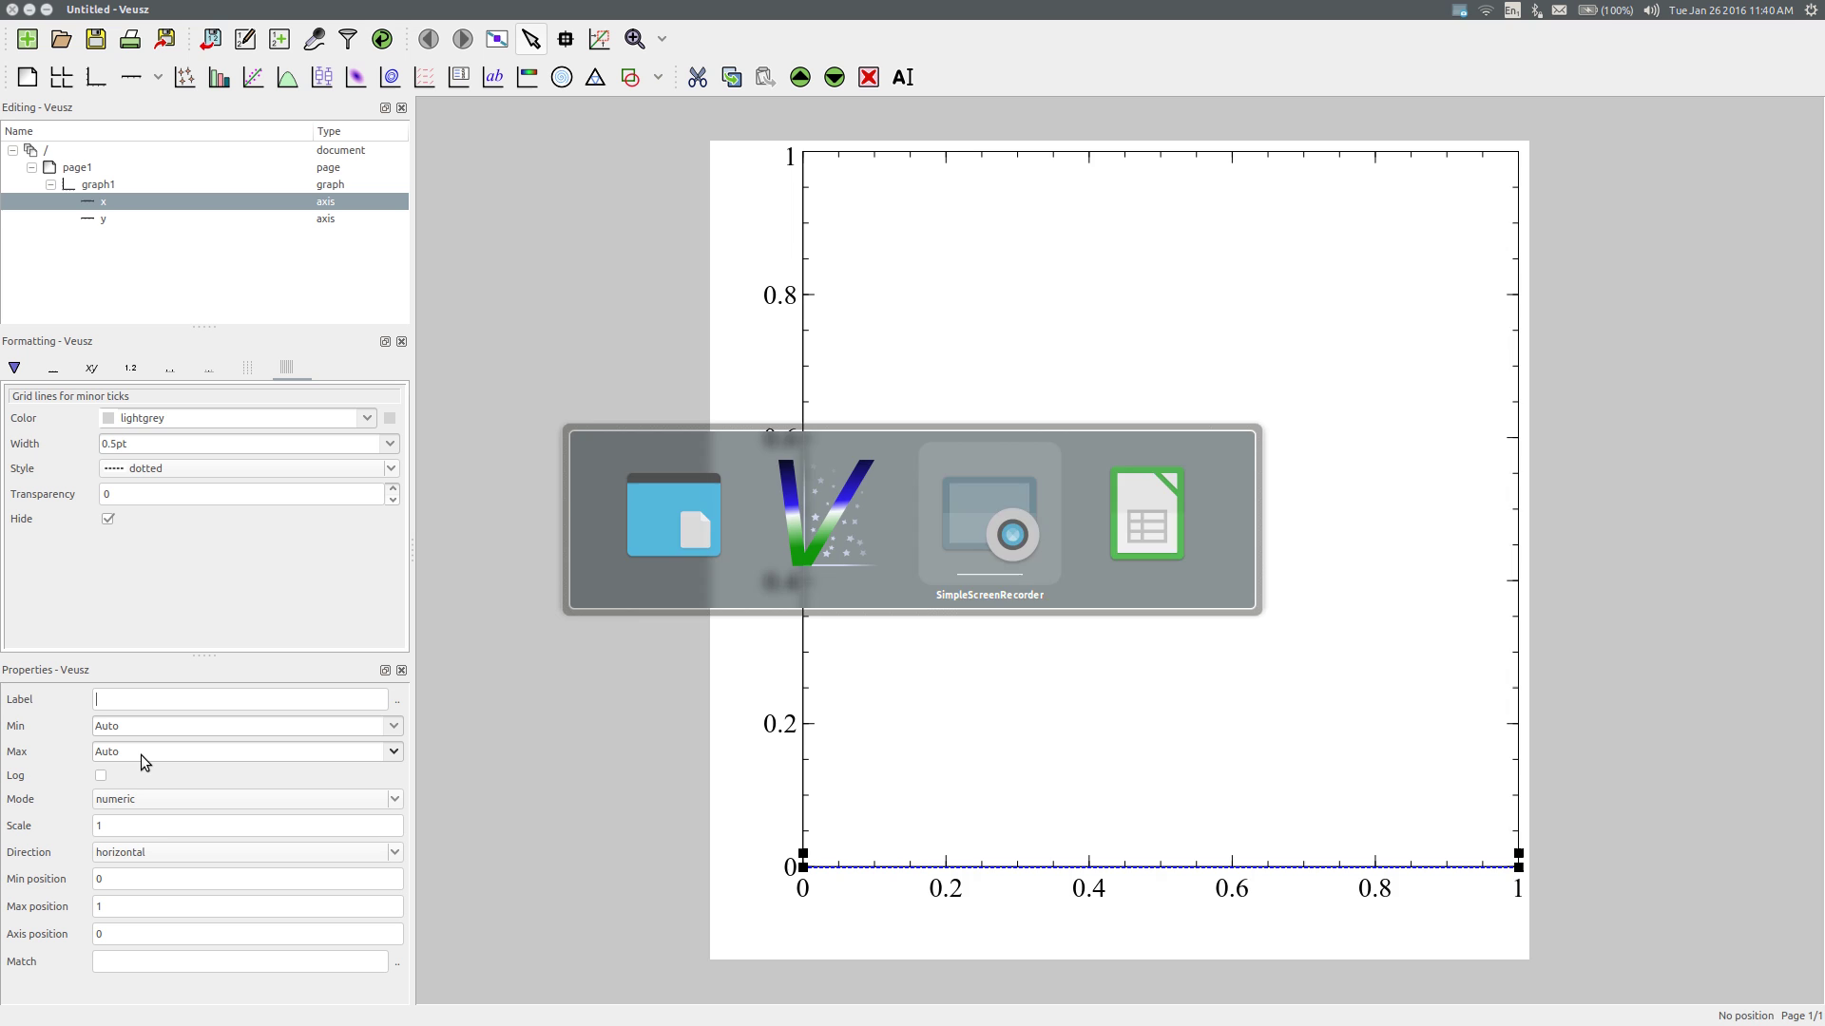
key("alt+Tab")
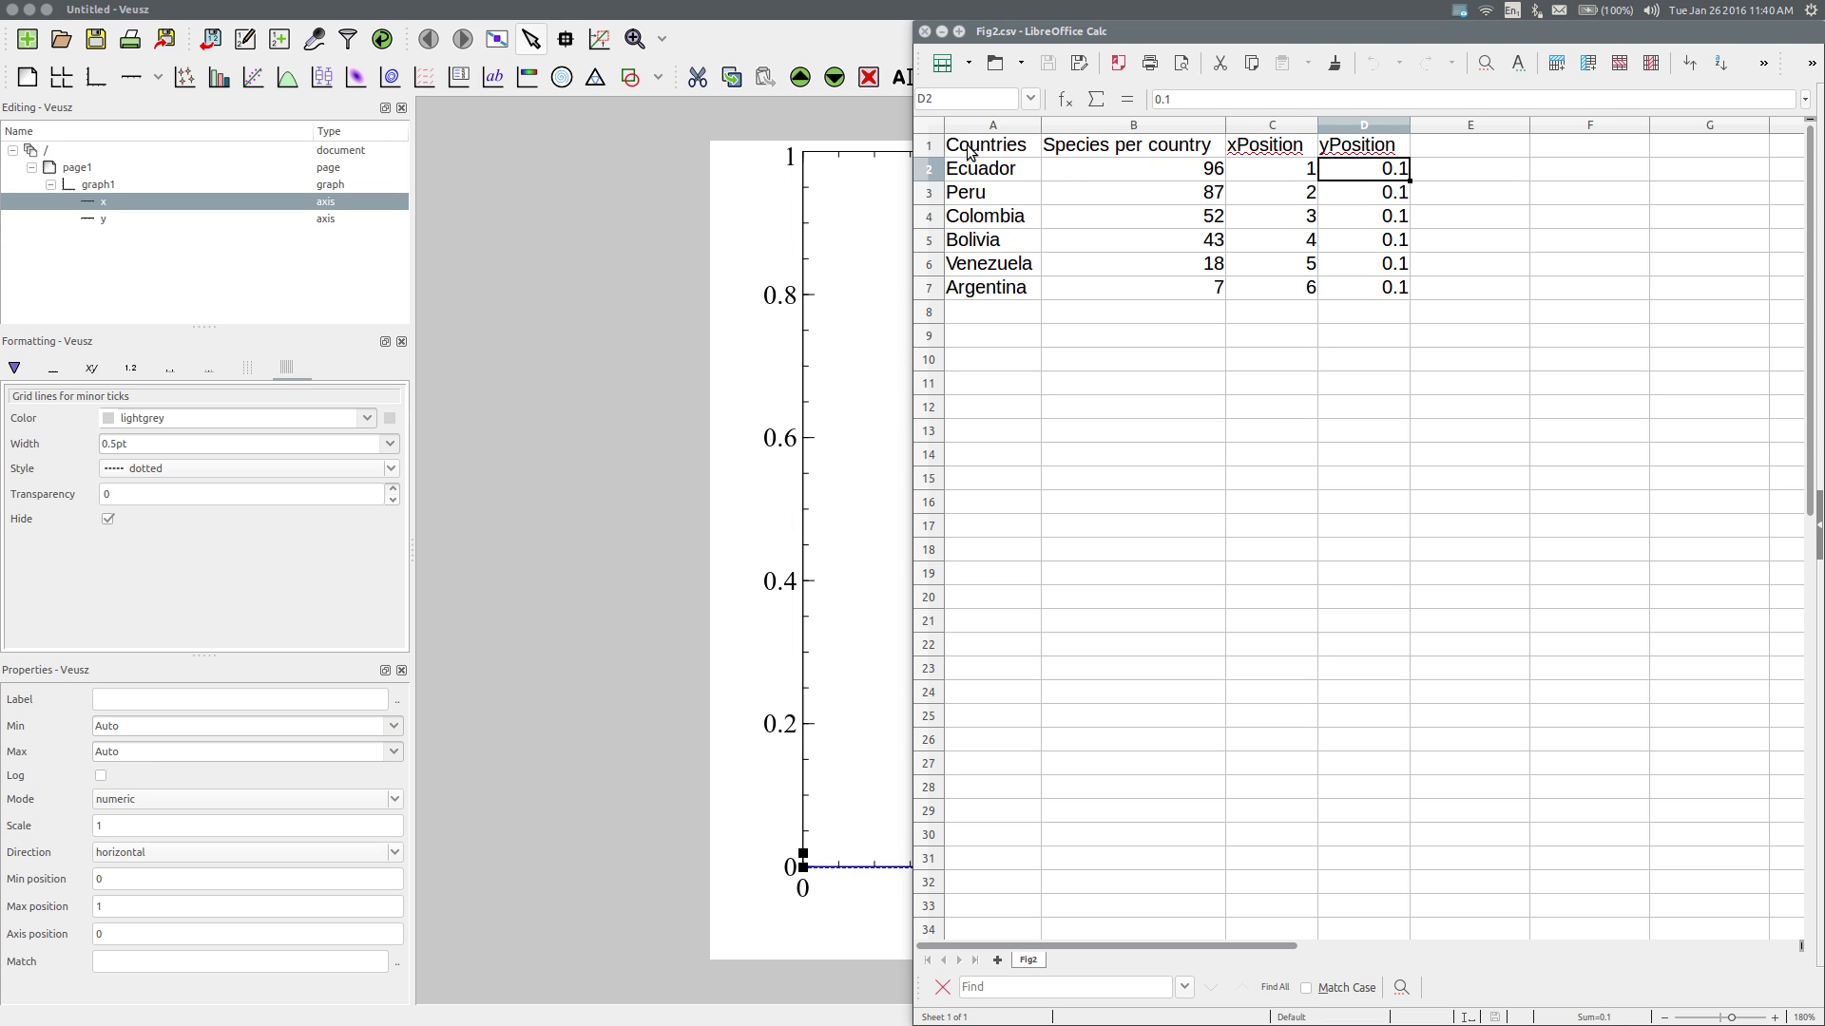
left_click(936, 147)
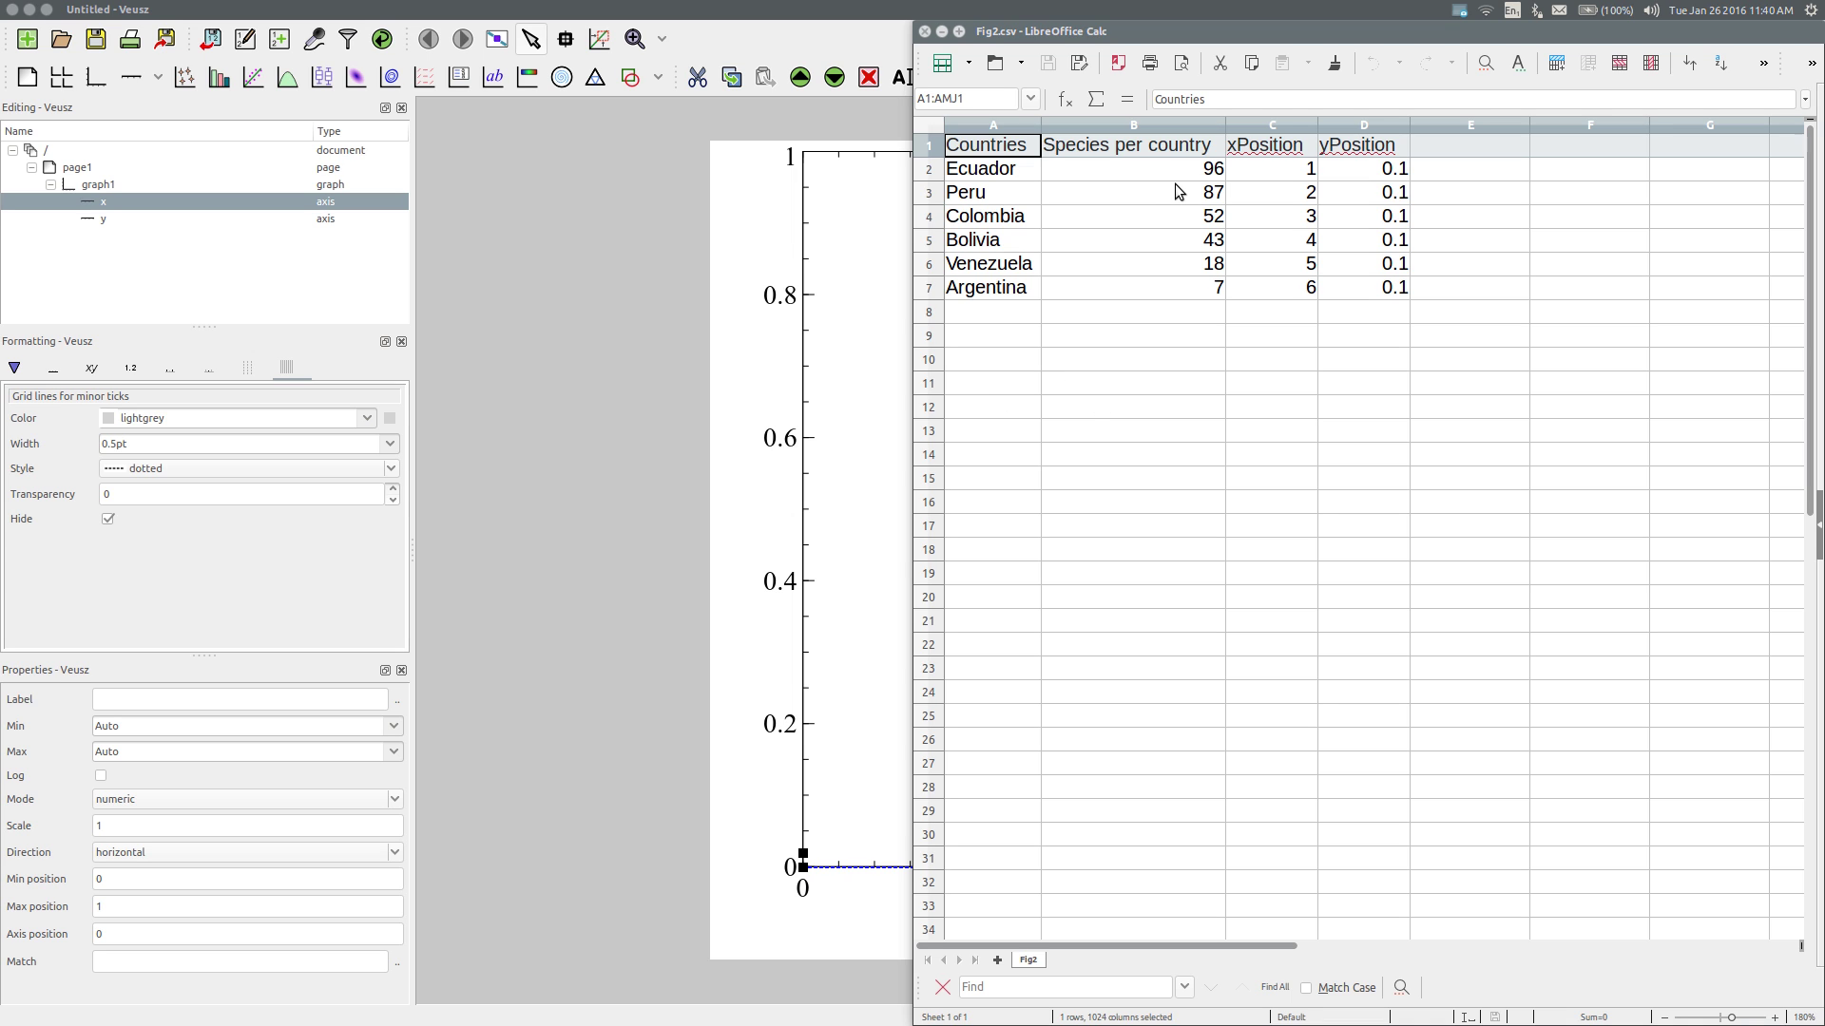
left_click(1274, 167)
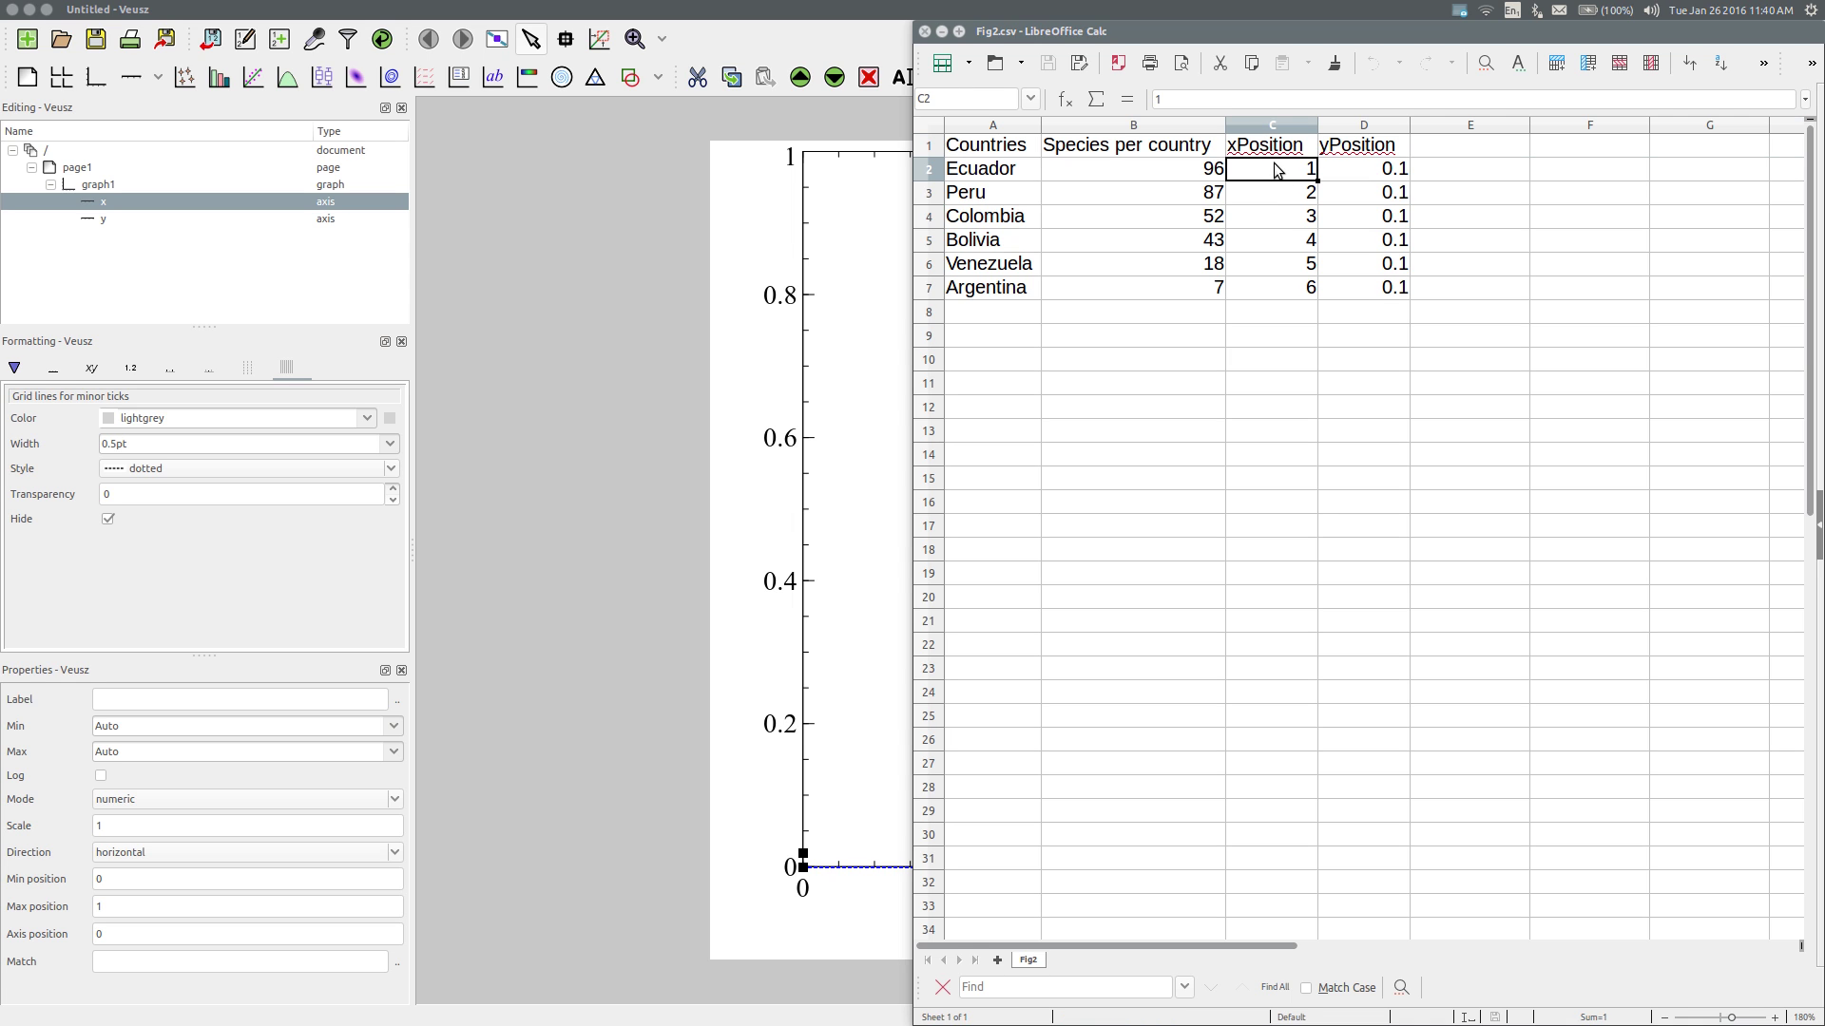
left_click(1253, 289)
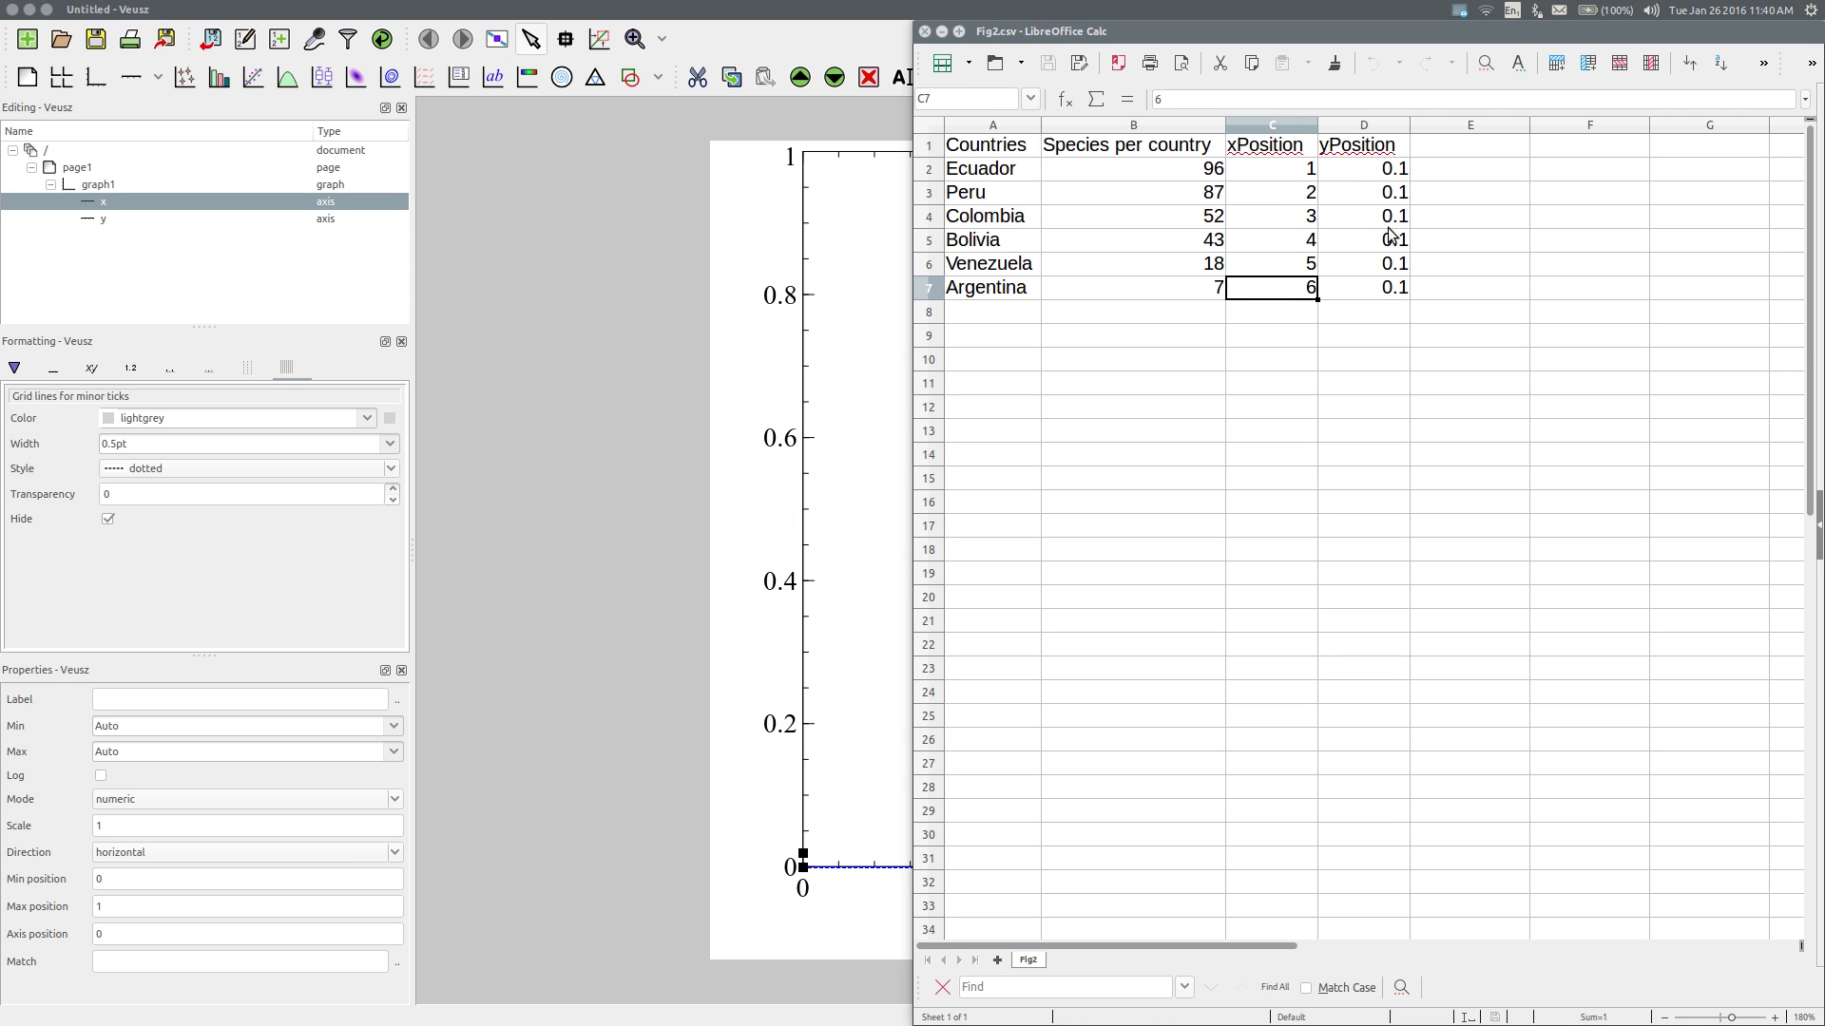
left_click(1372, 177)
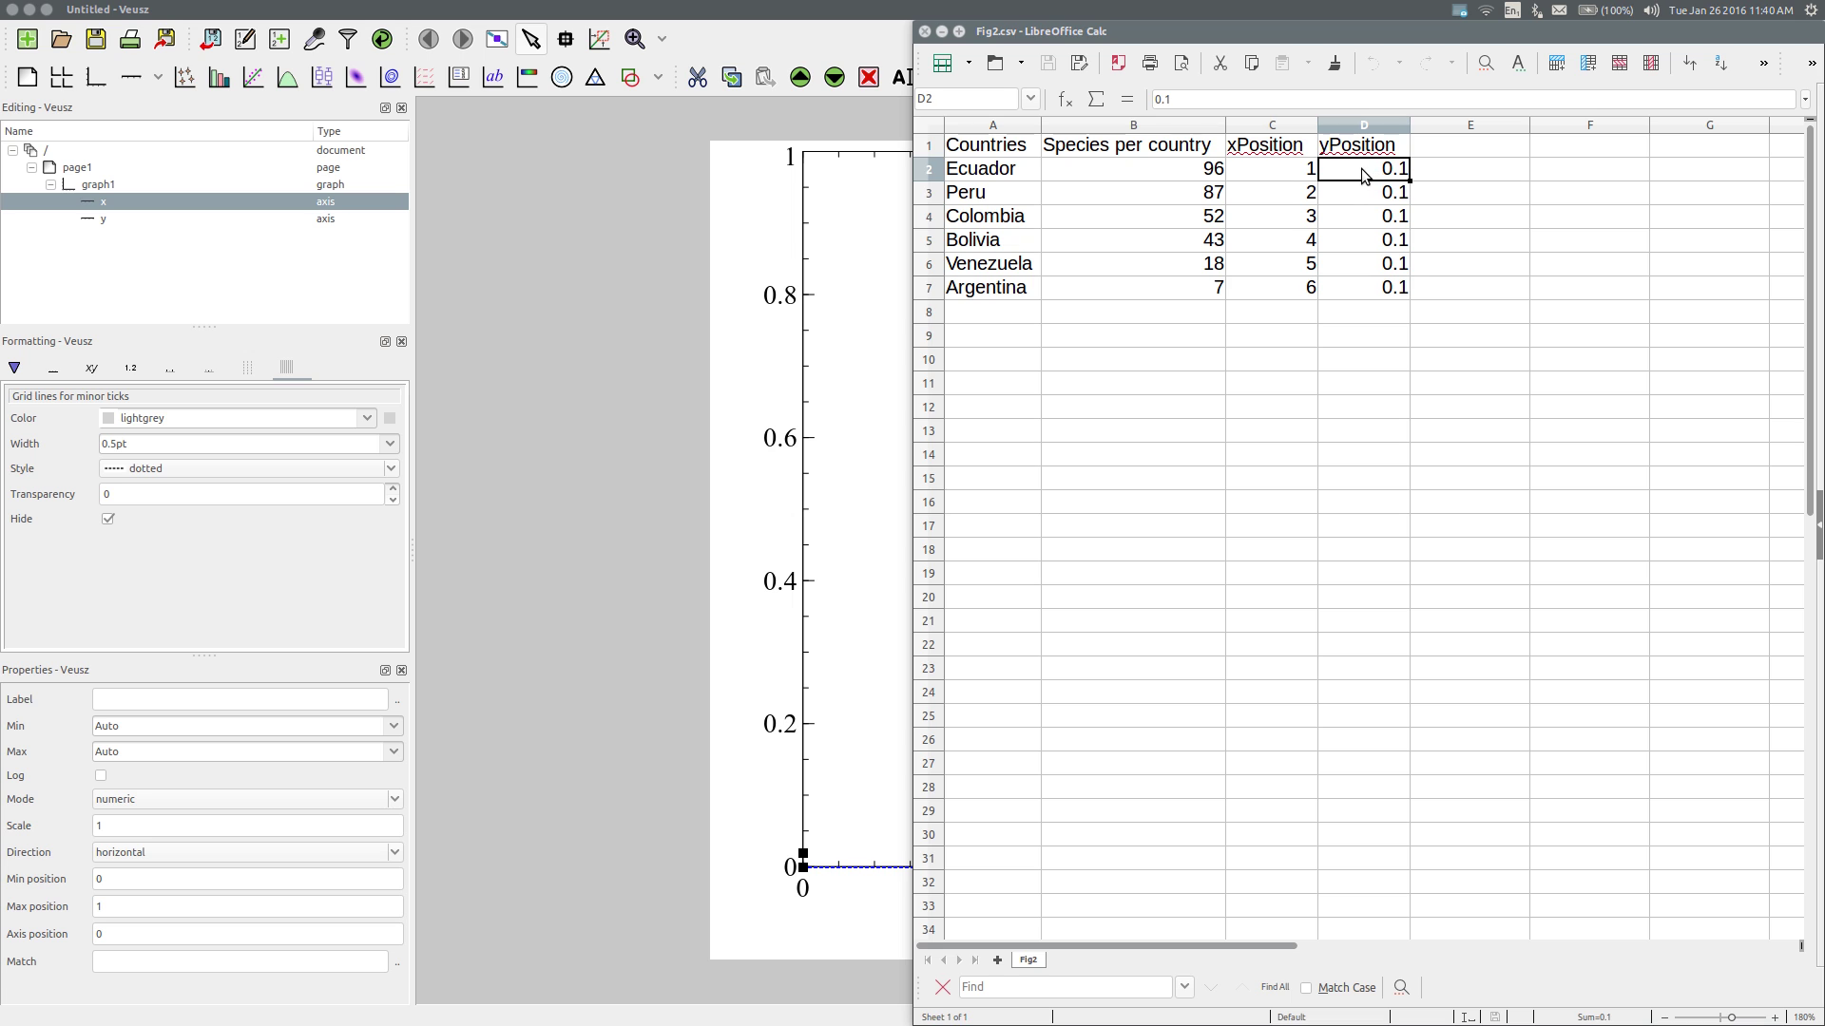
Step: Switch back to Veusz and import the Fig2.csv data file from the Plot Study 1 folder as CSV datasets
left_click(846, 4)
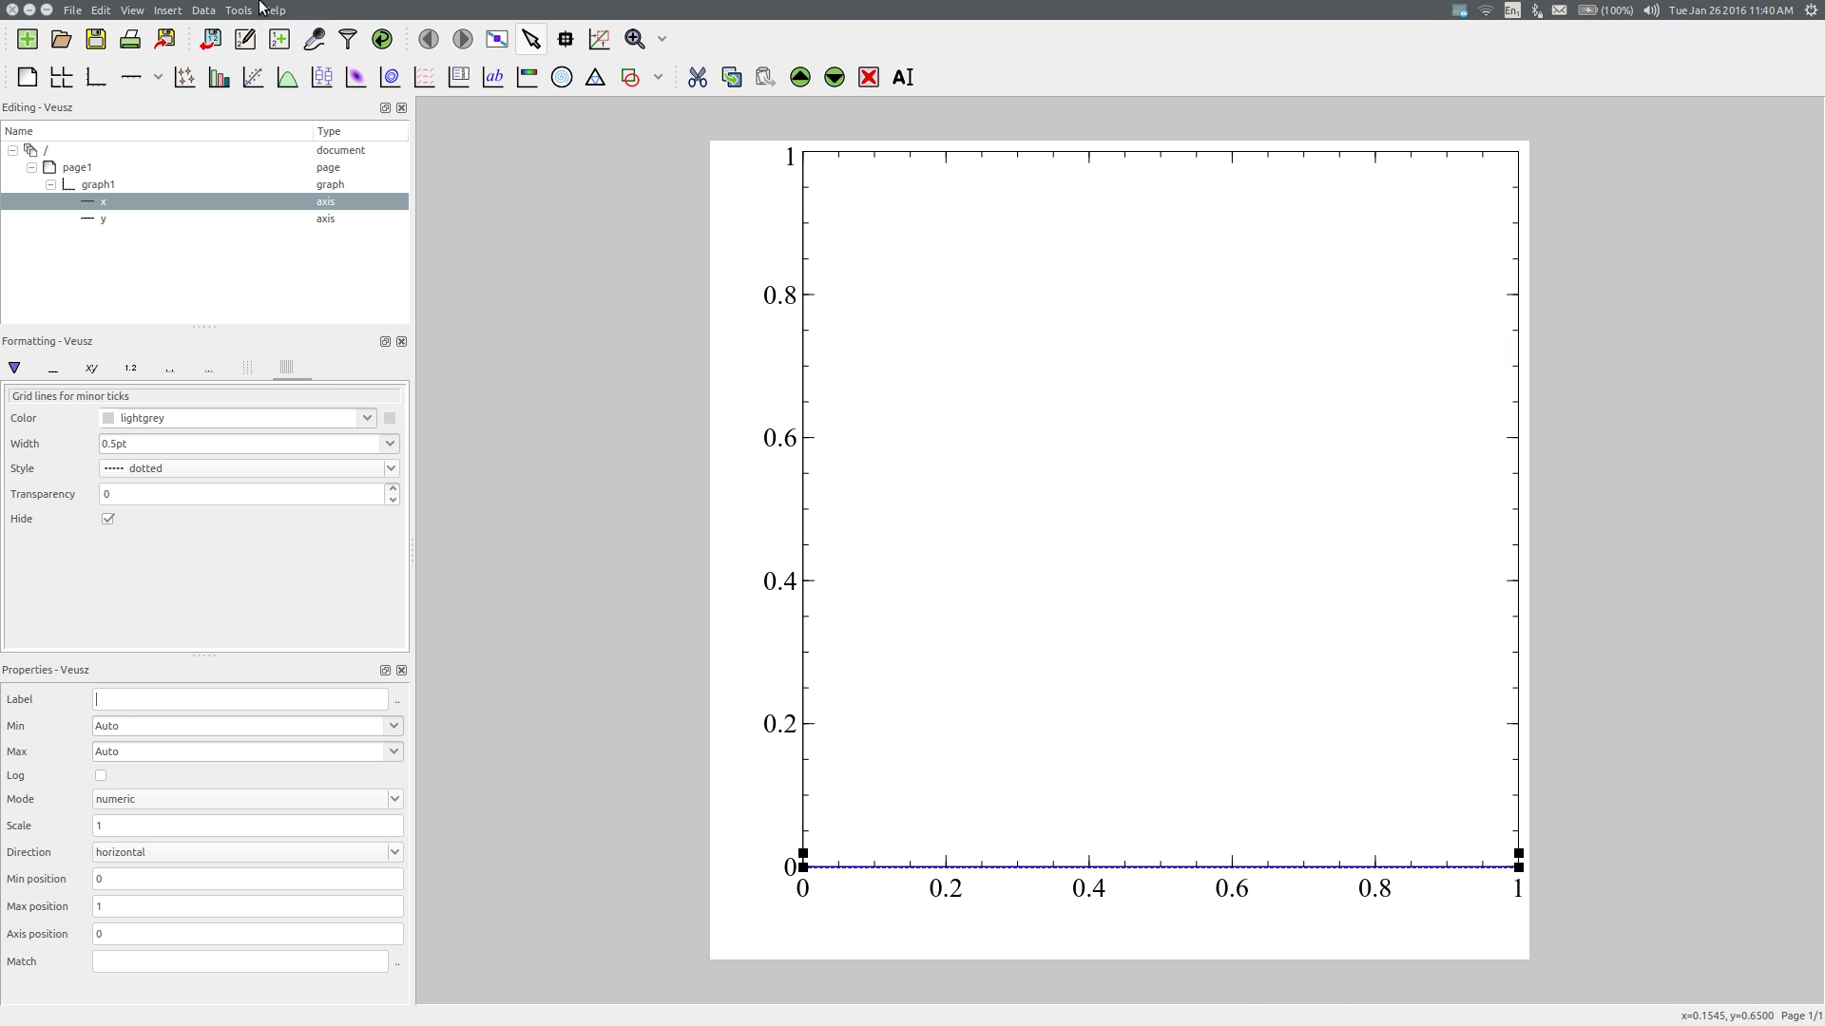
left_click(203, 10)
left_click(243, 59)
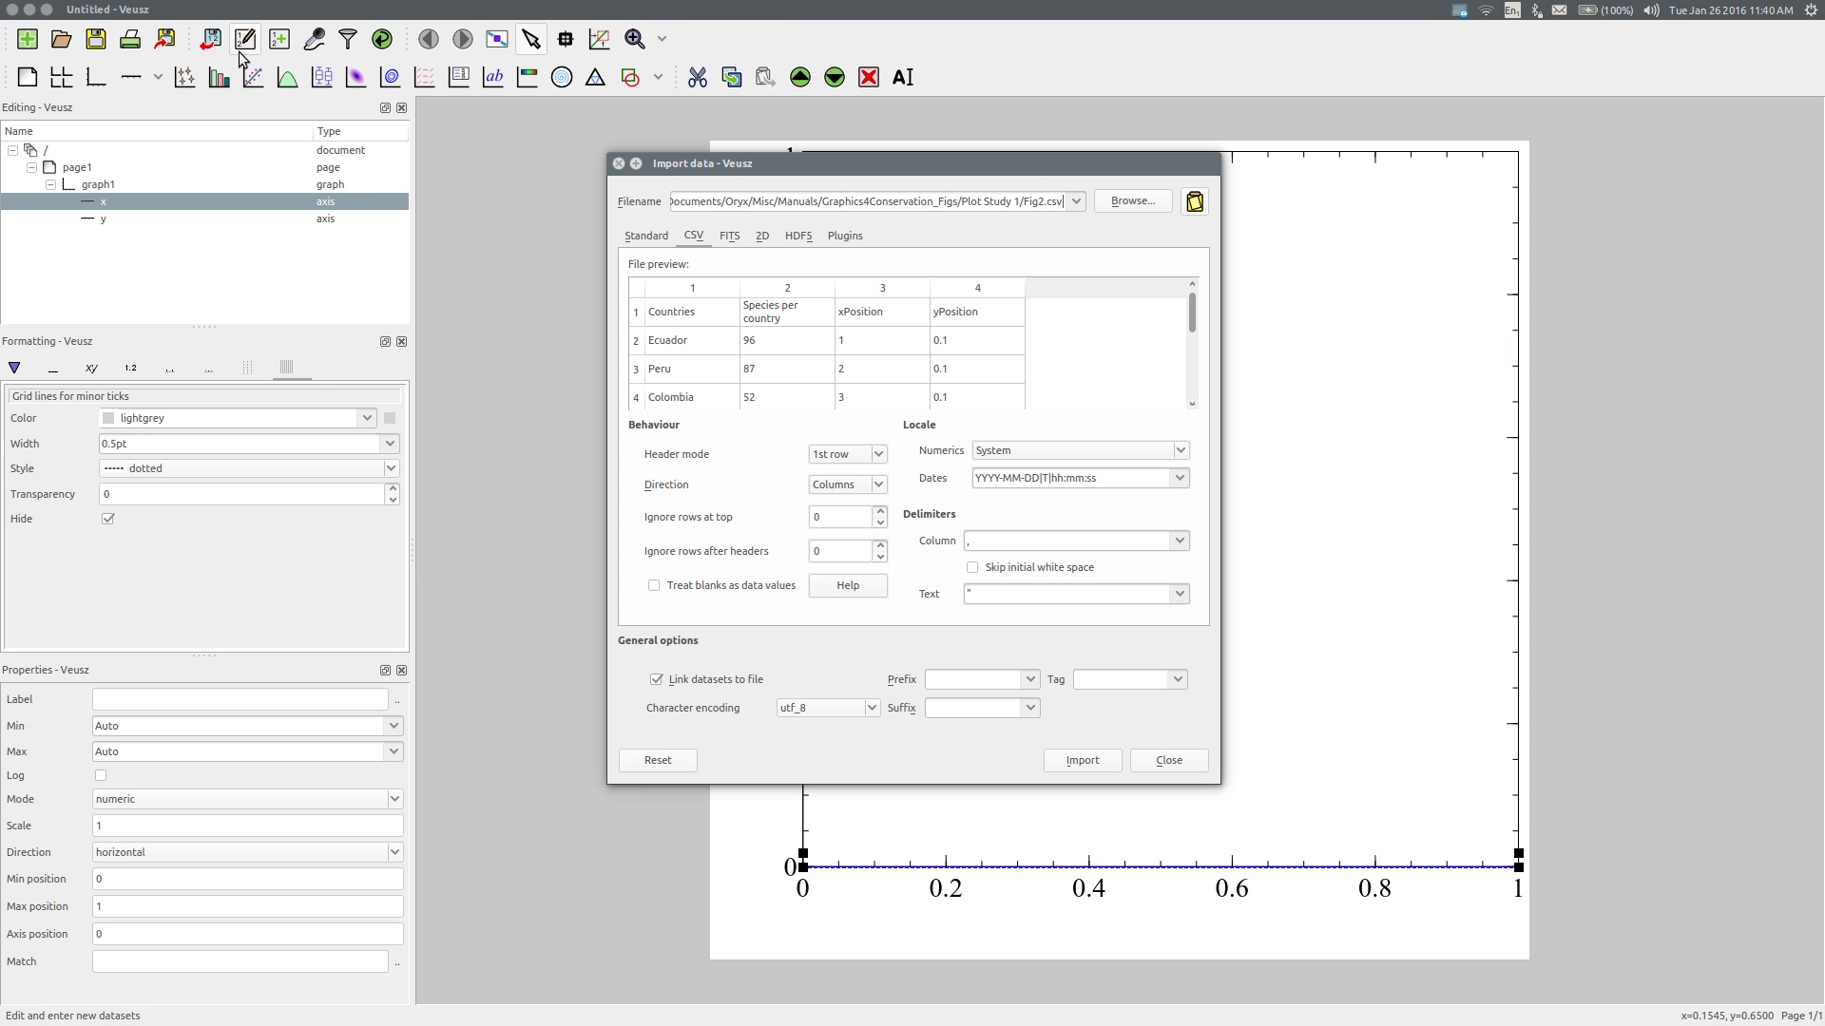
left_click(1136, 207)
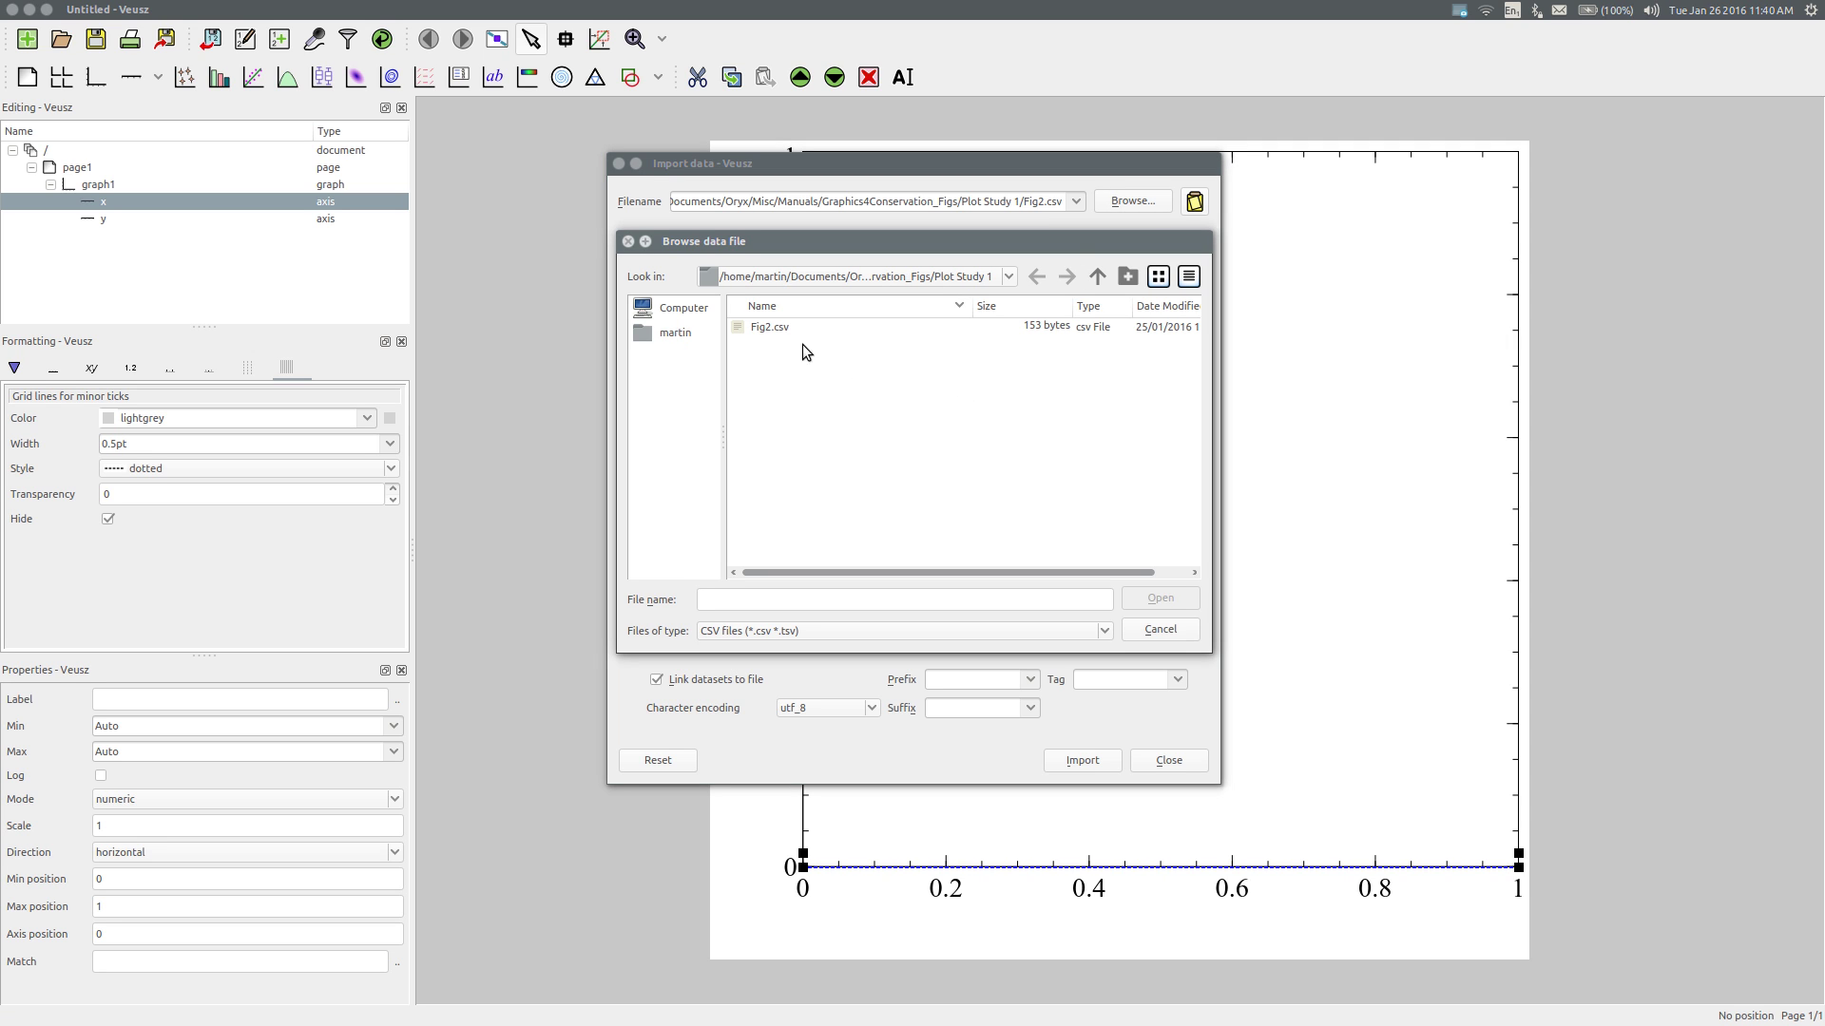
left_click(767, 326)
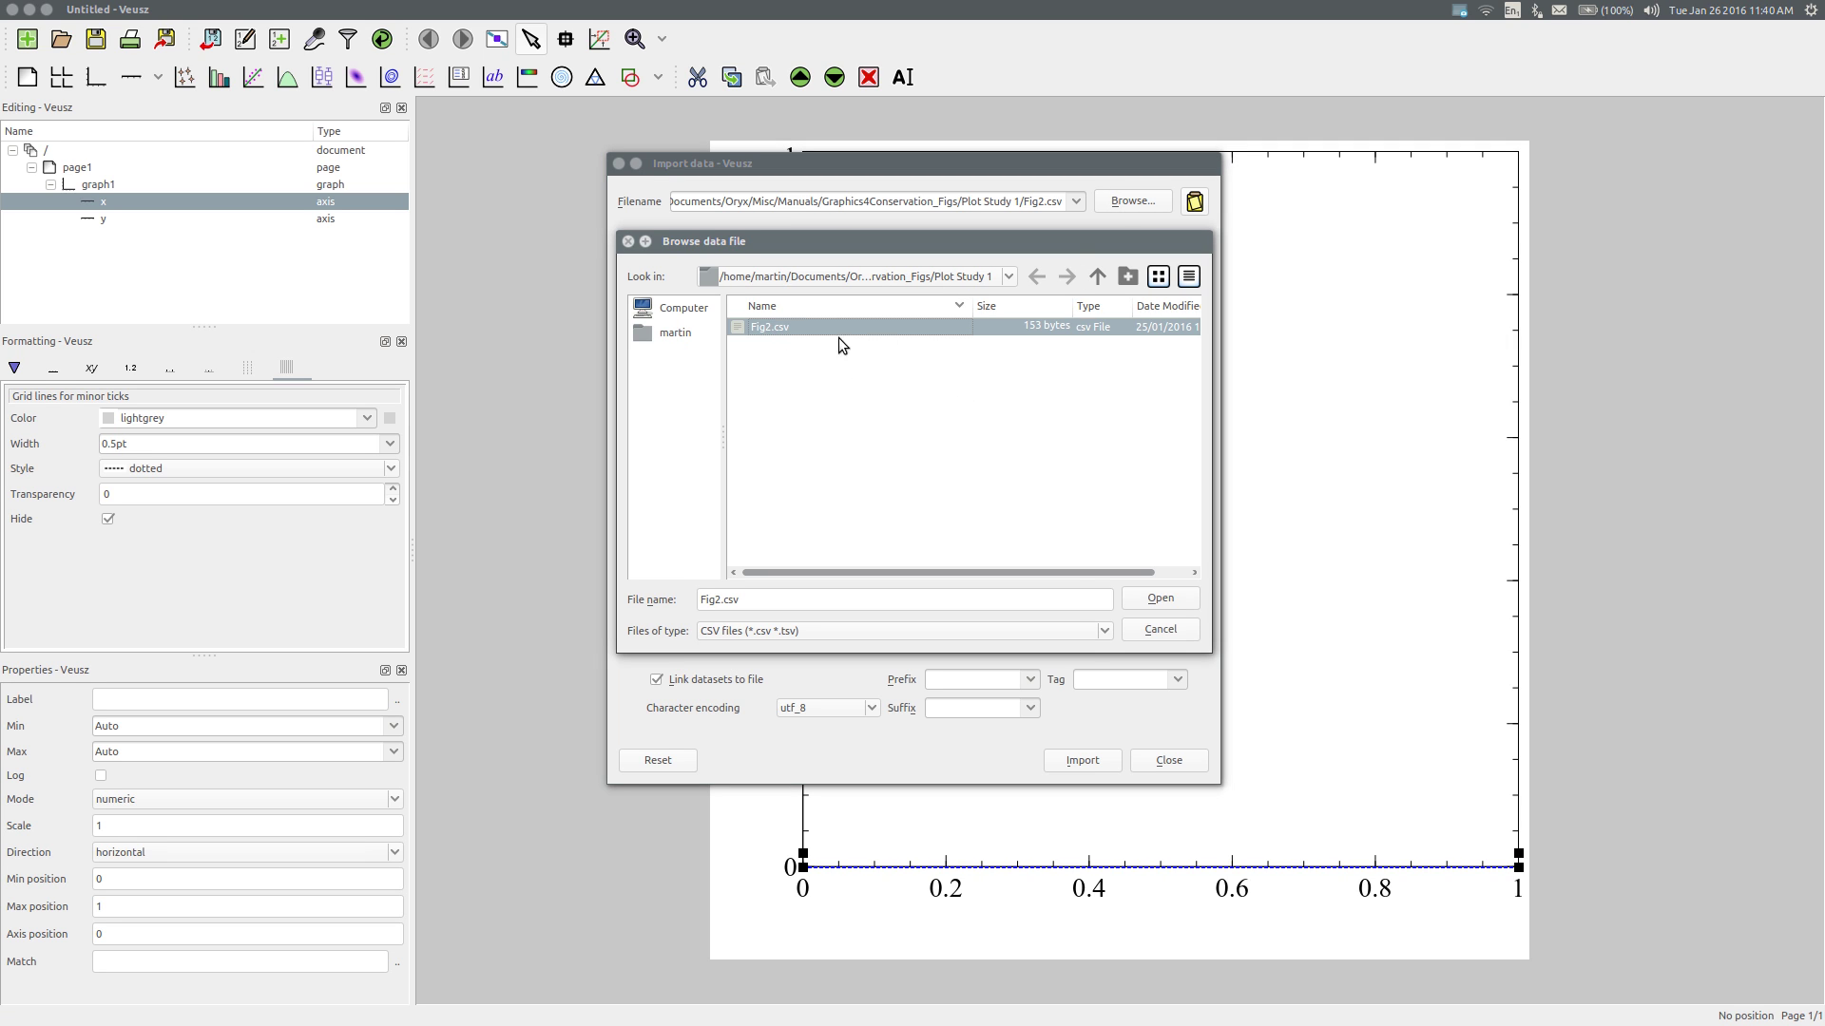
left_click(1165, 599)
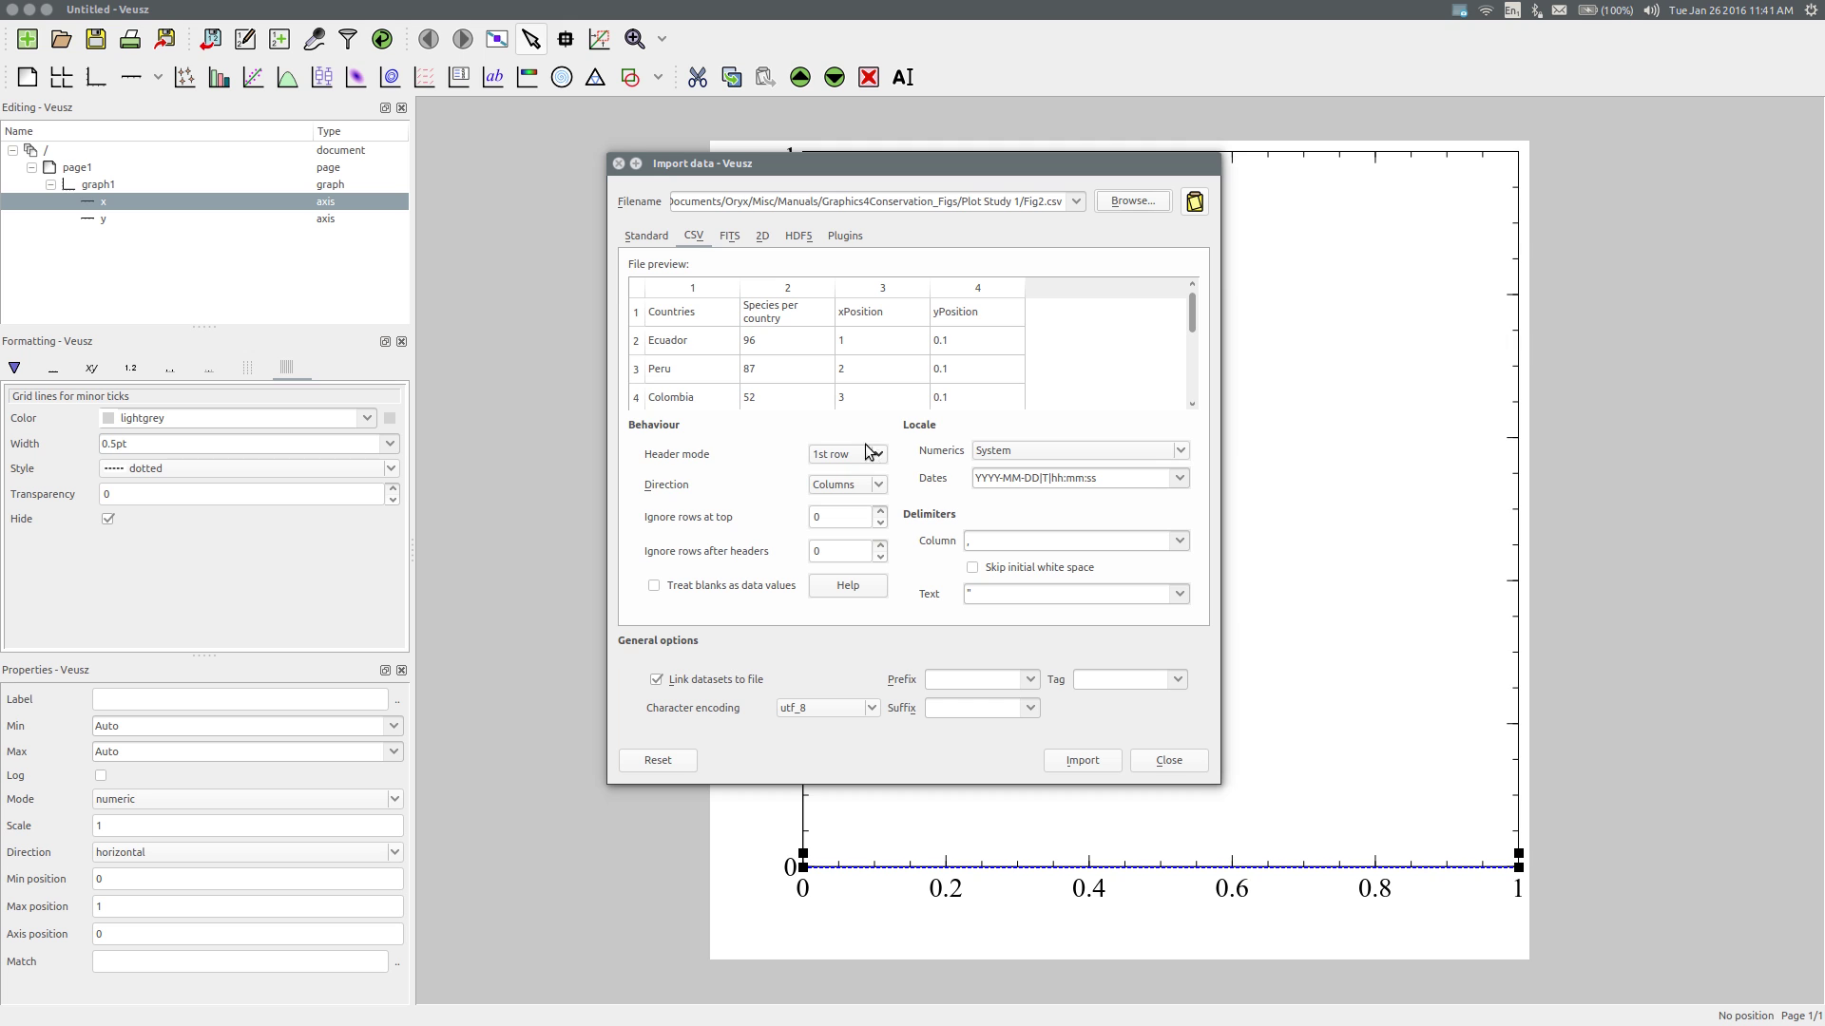
left_click(714, 318)
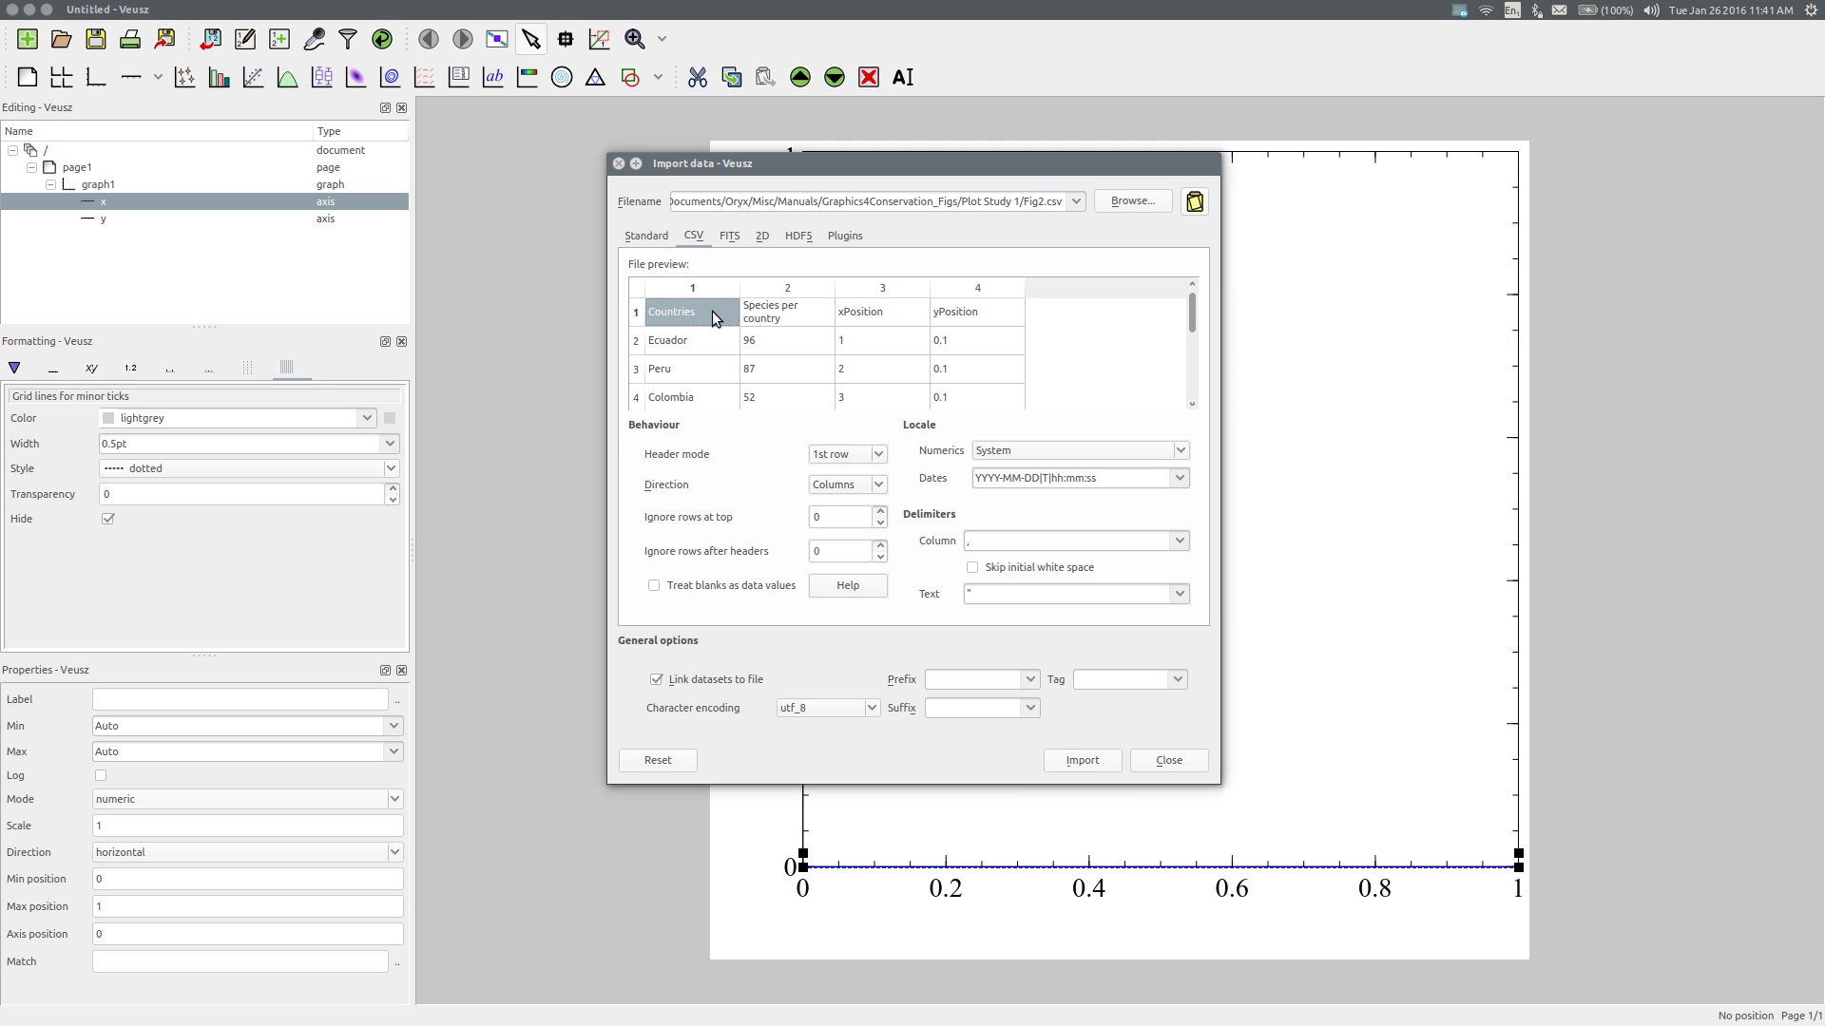
left_click(1084, 765)
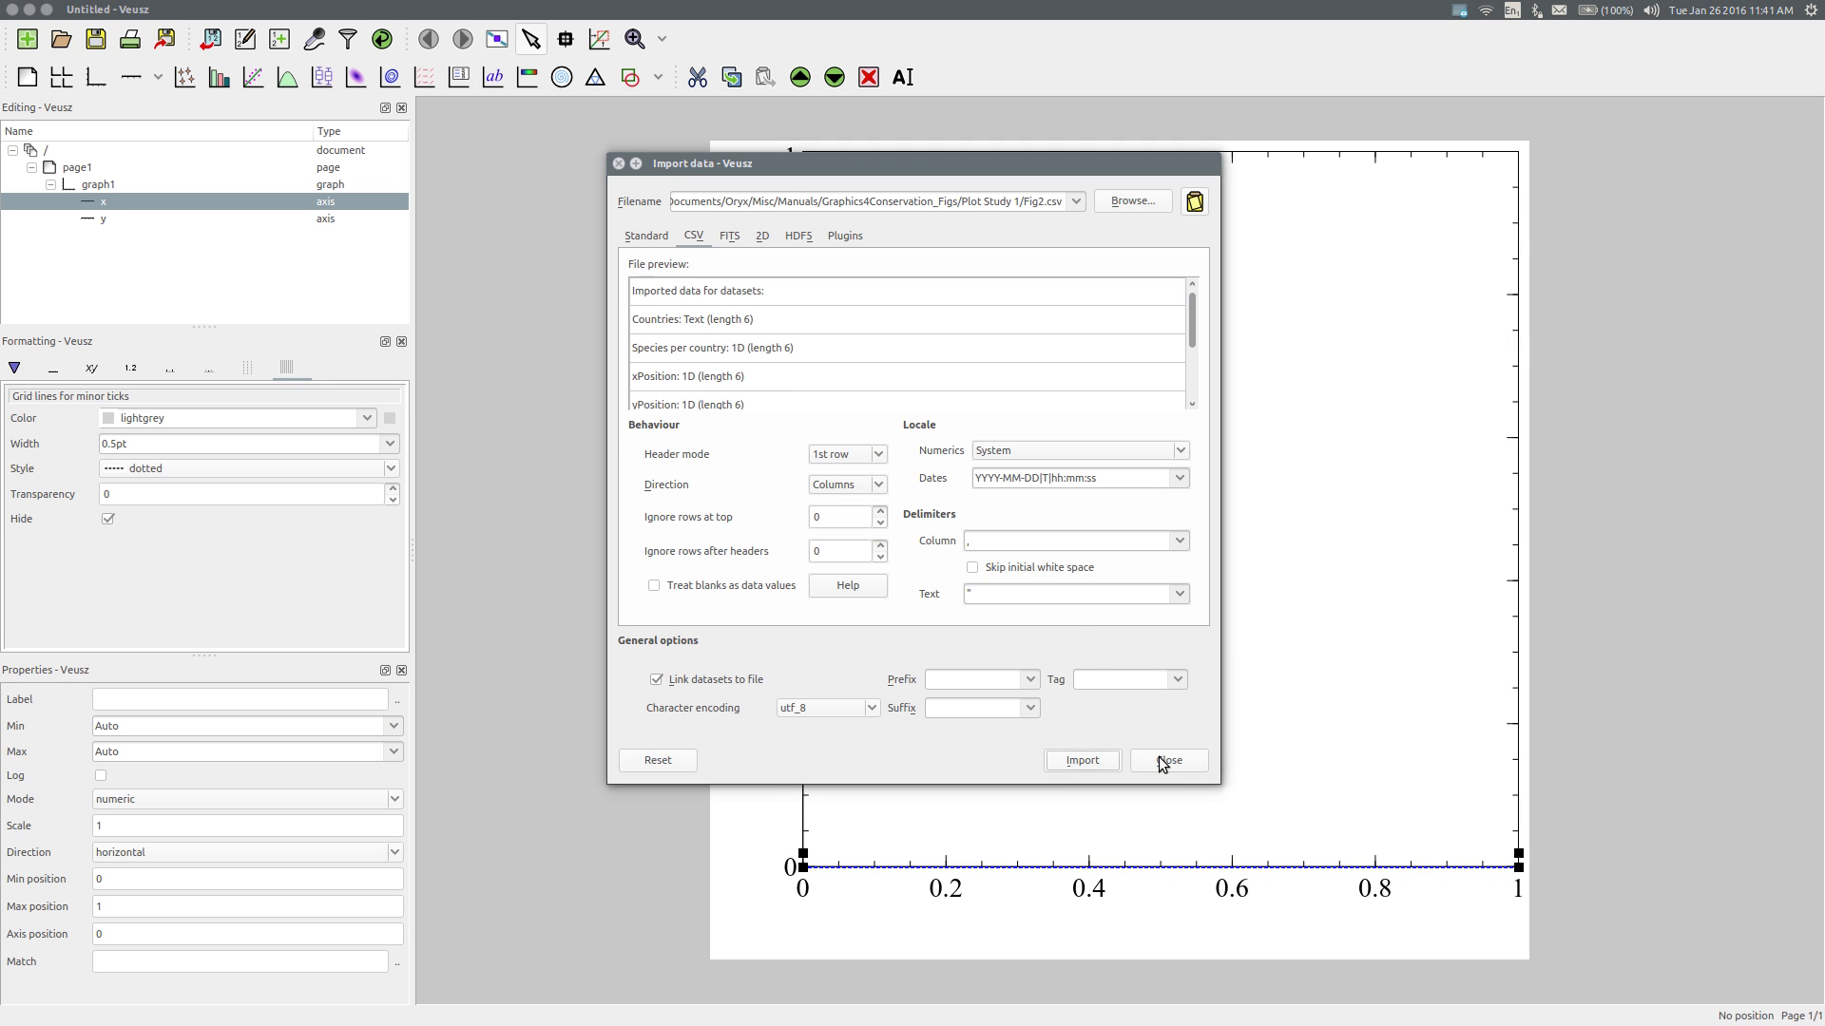
left_click(1168, 762)
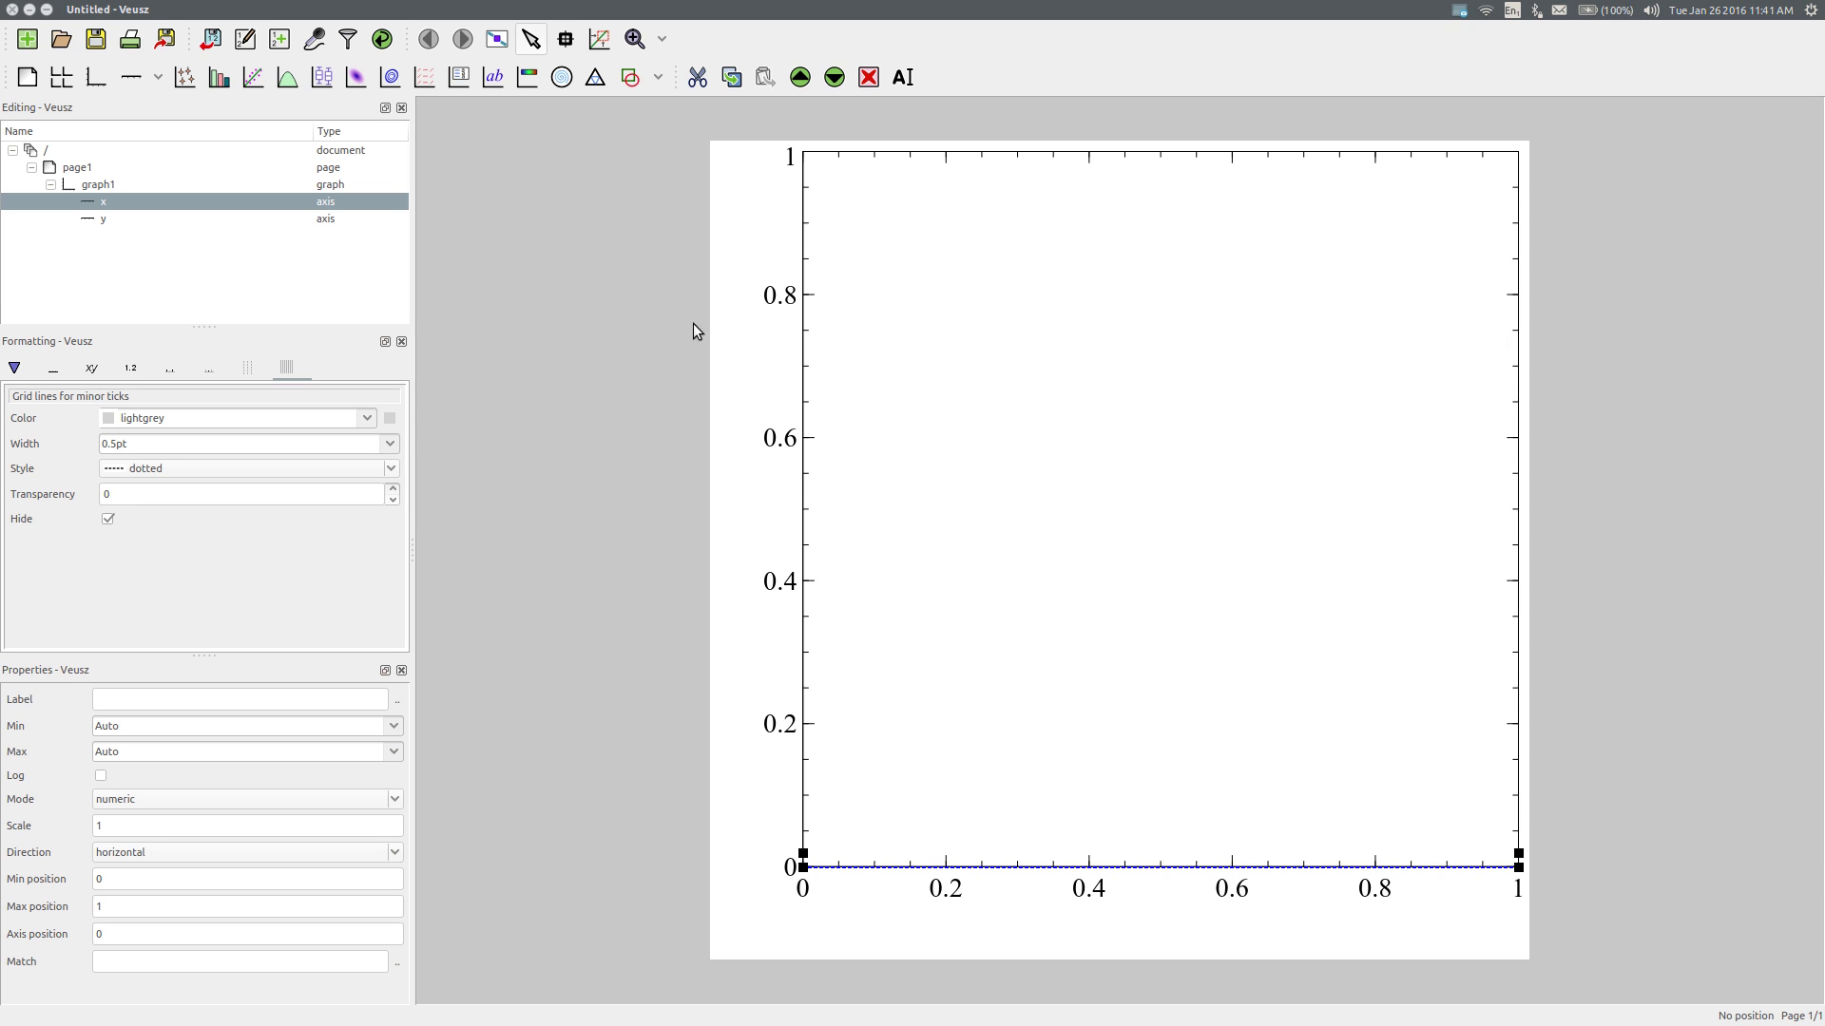
Step: Inspect the imported Countries, Species per country, xPosition and yPosition datasets in the dataset editor
left_click(200, 12)
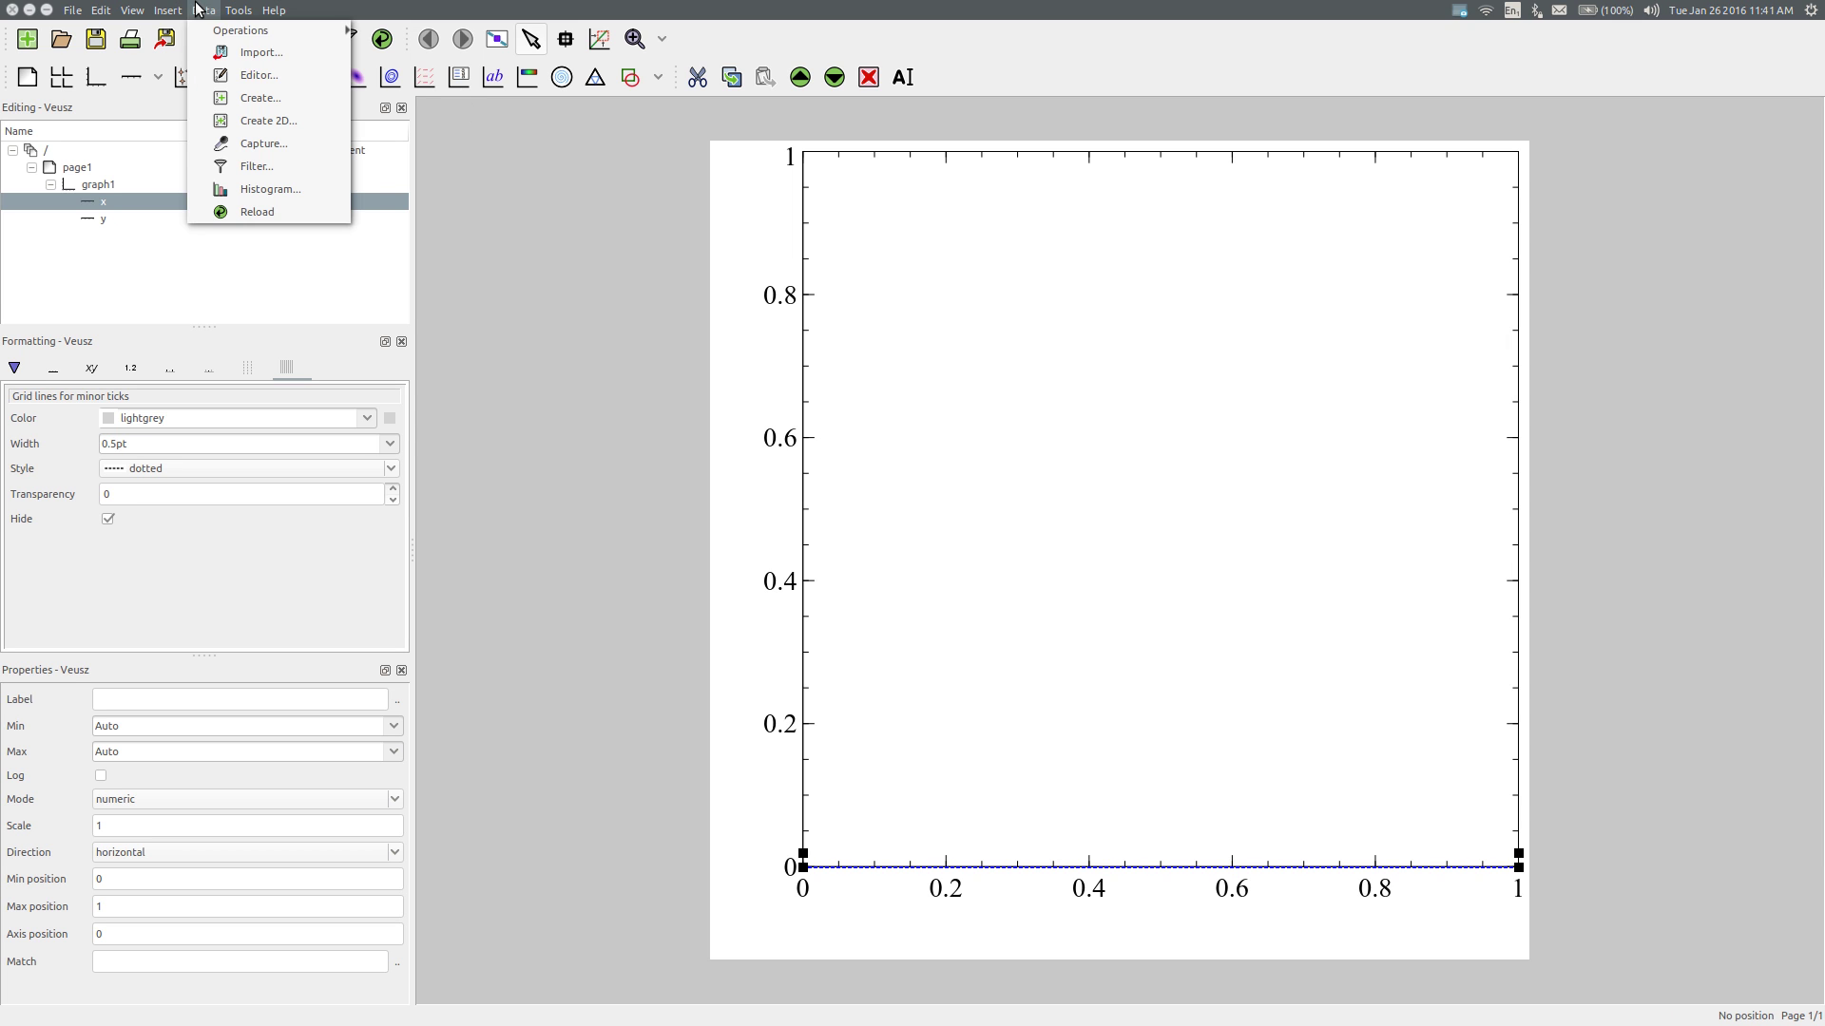
left_click(232, 74)
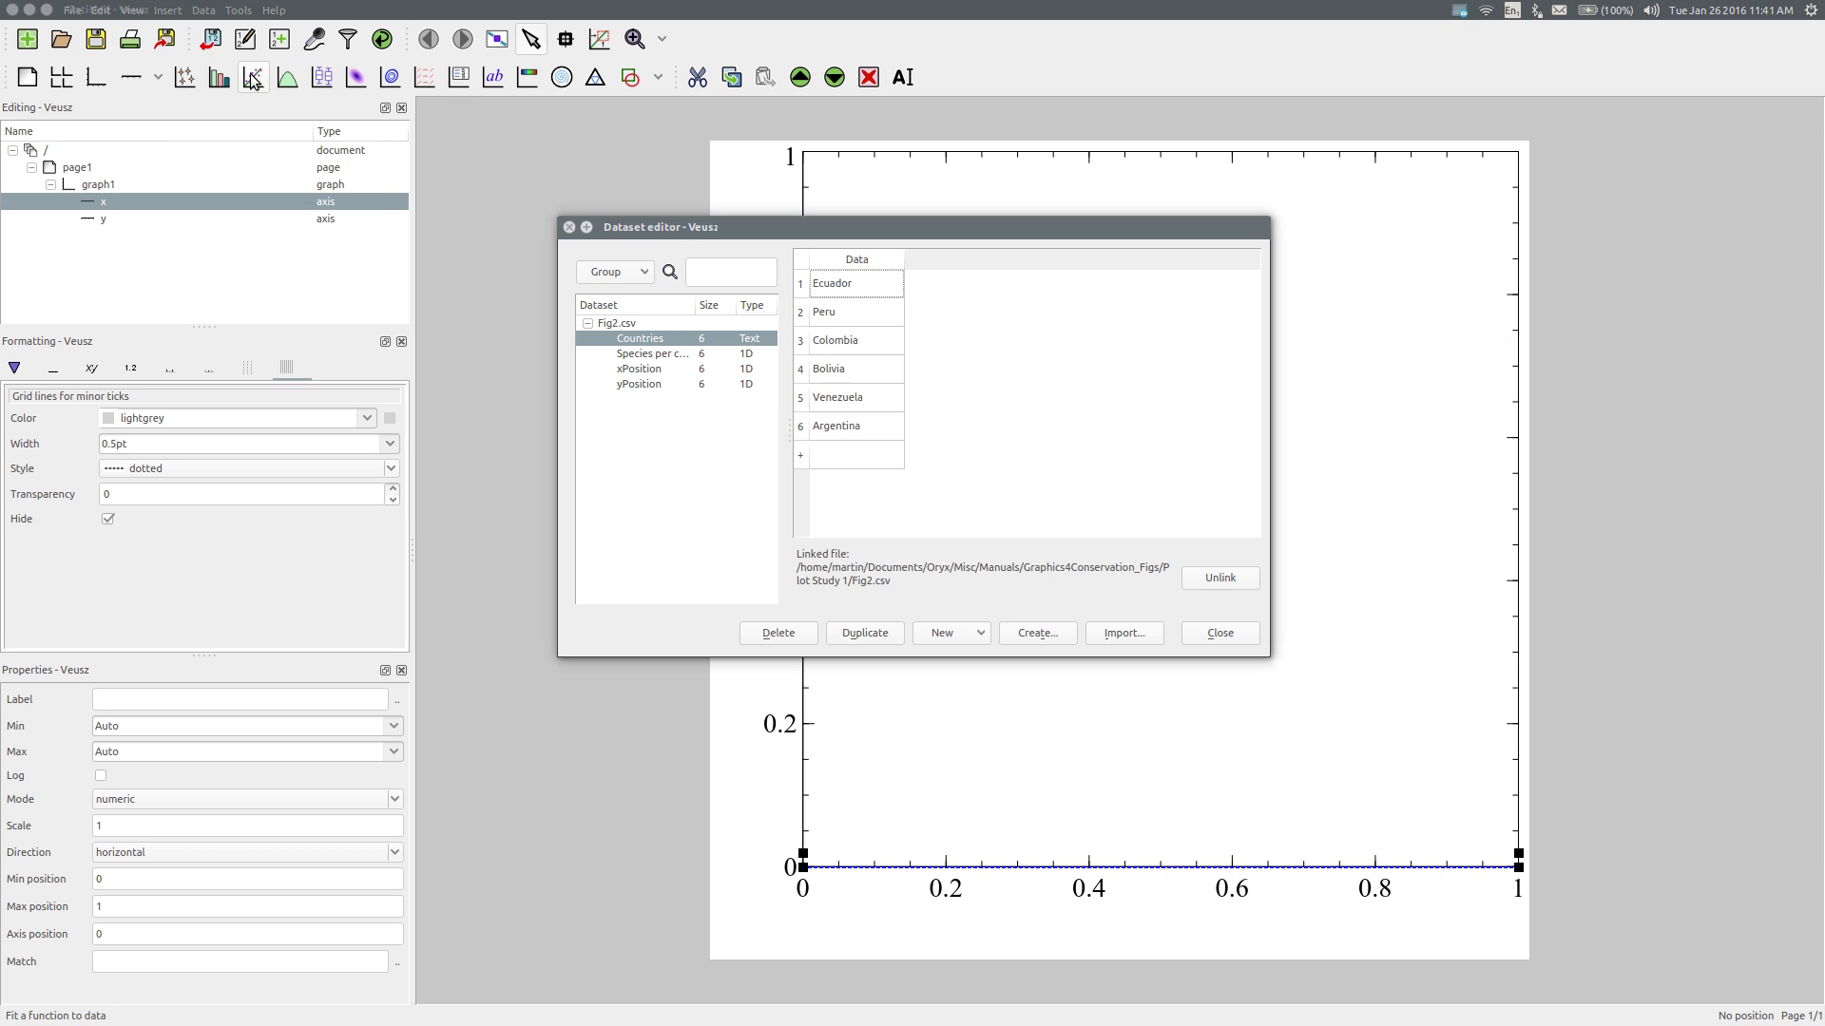
left_click(637, 351)
left_click(636, 369)
left_click(642, 384)
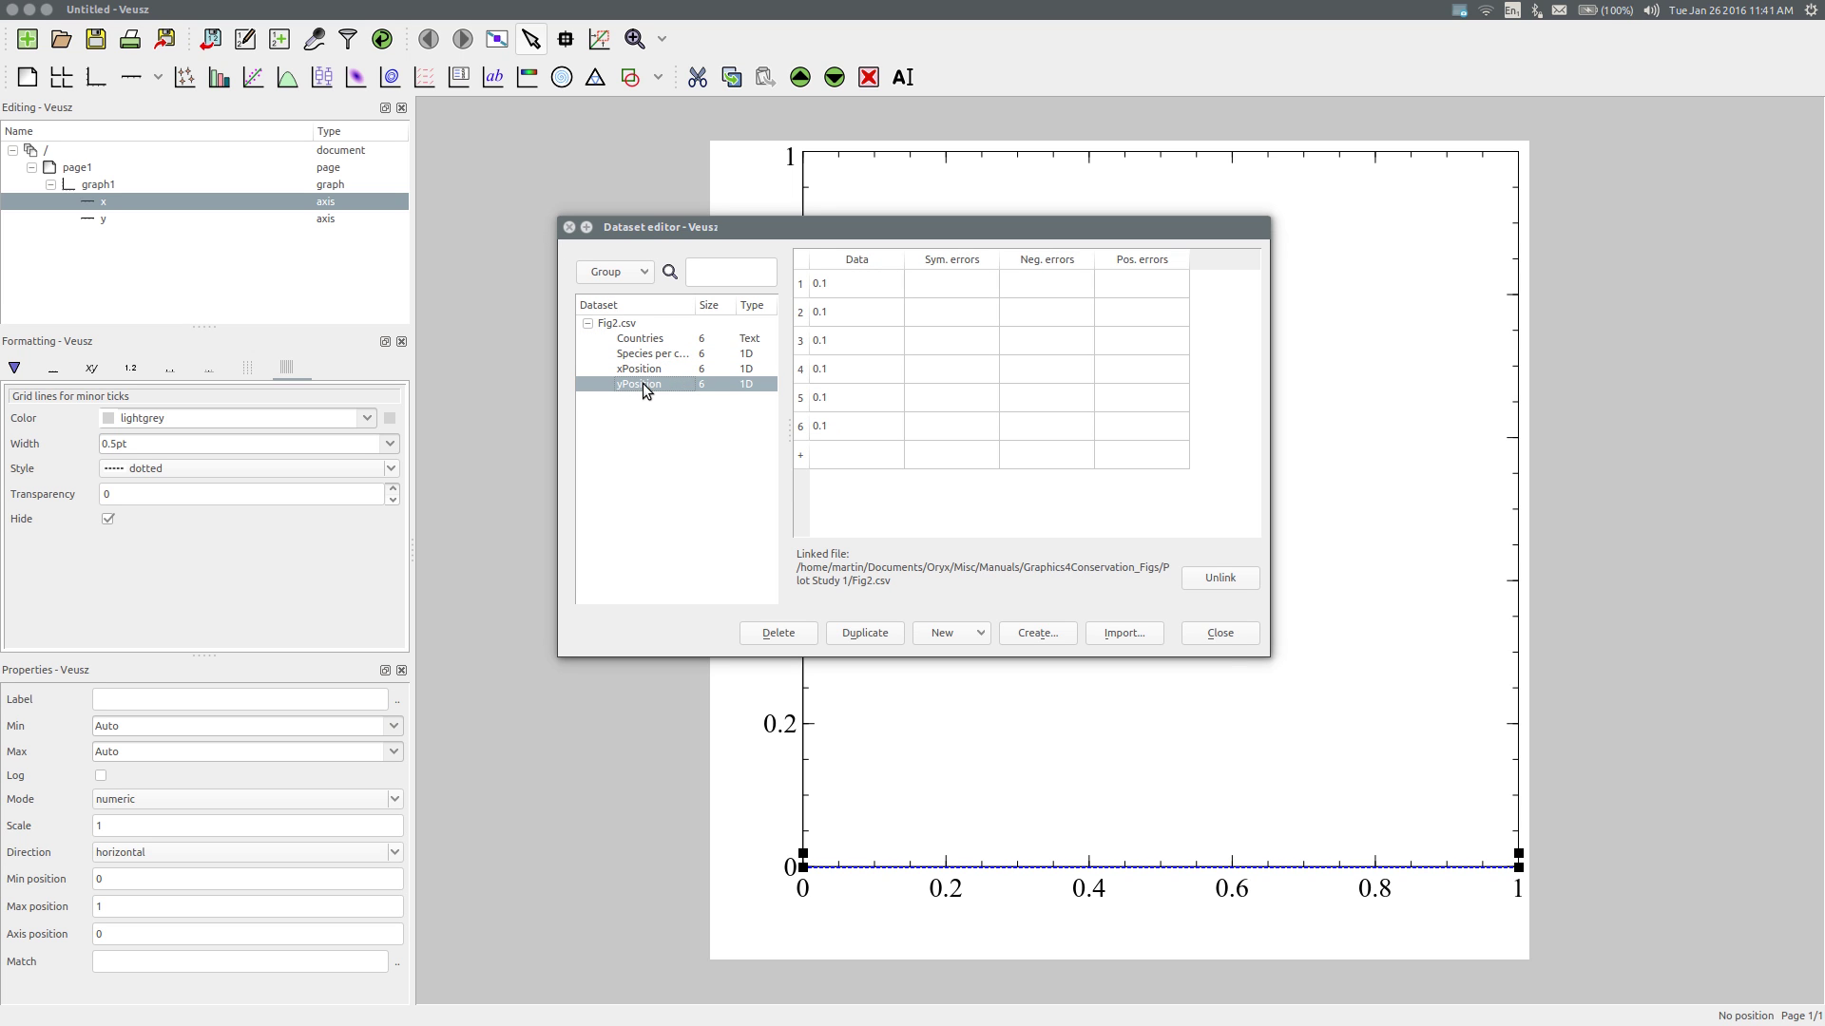
left_click(1220, 634)
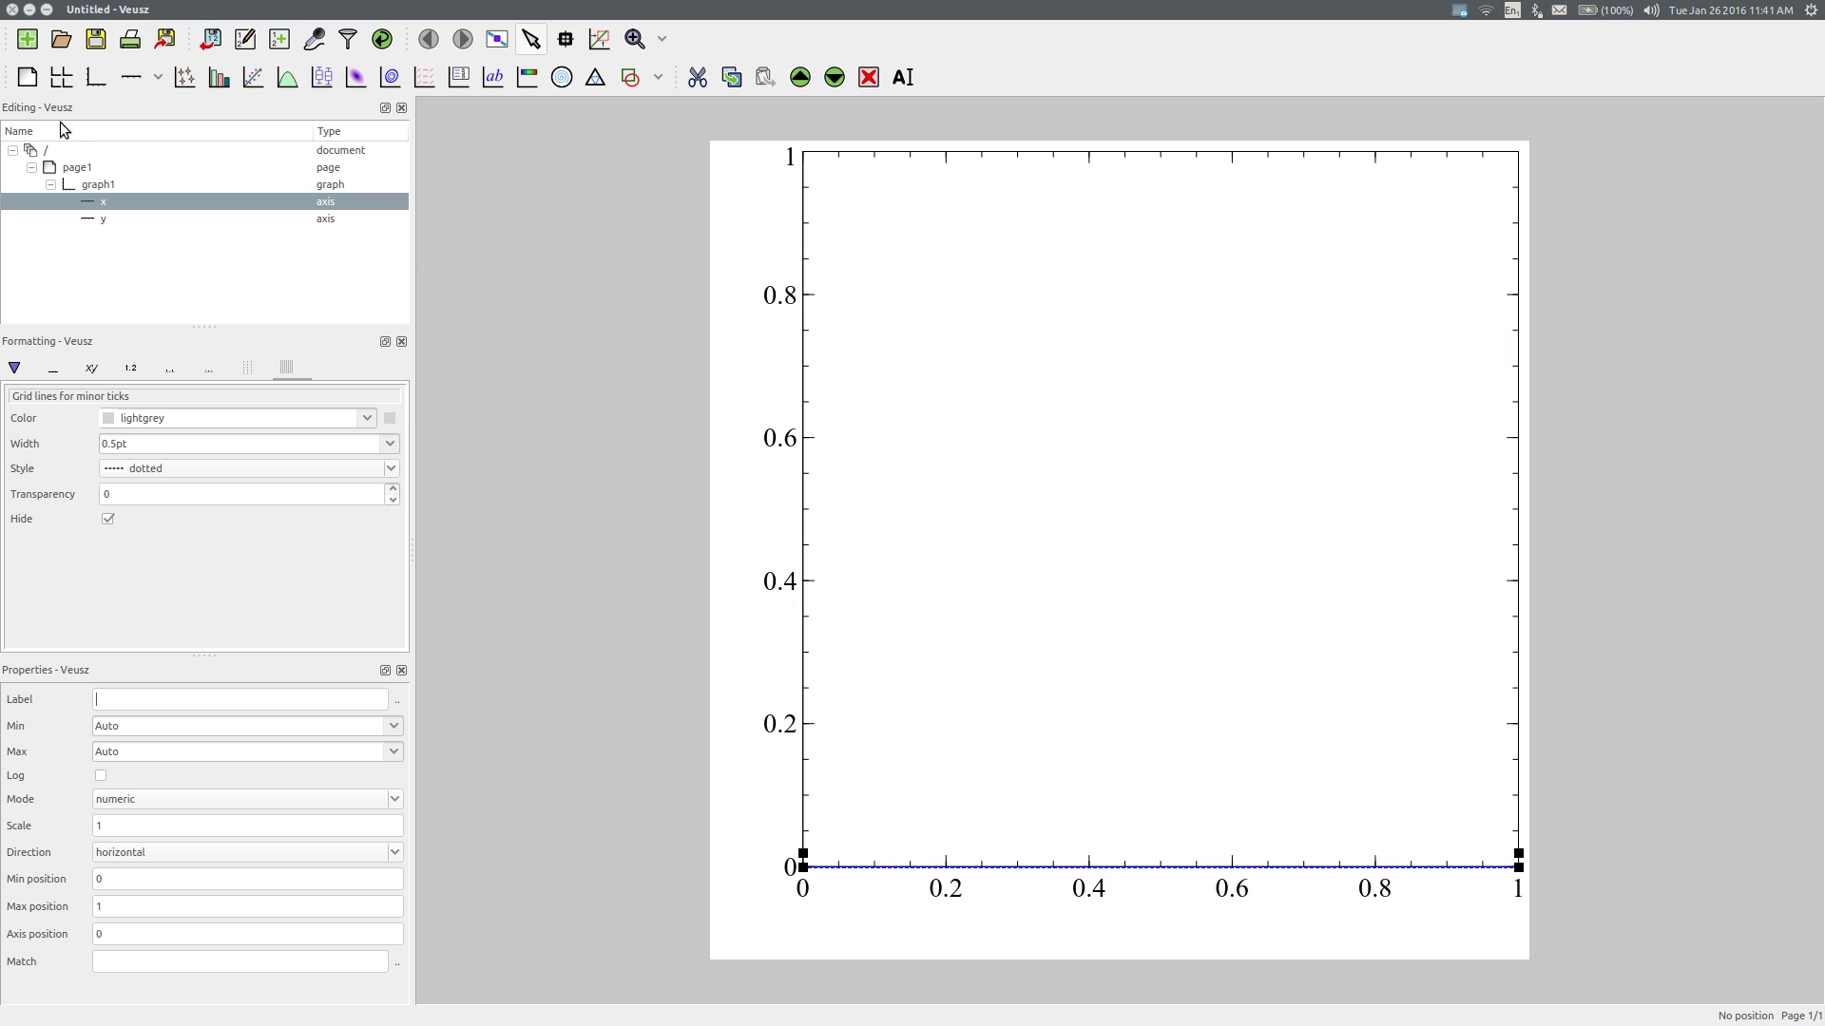
Step: Set the whole document's page width to 7.94cm
left_click(78, 155)
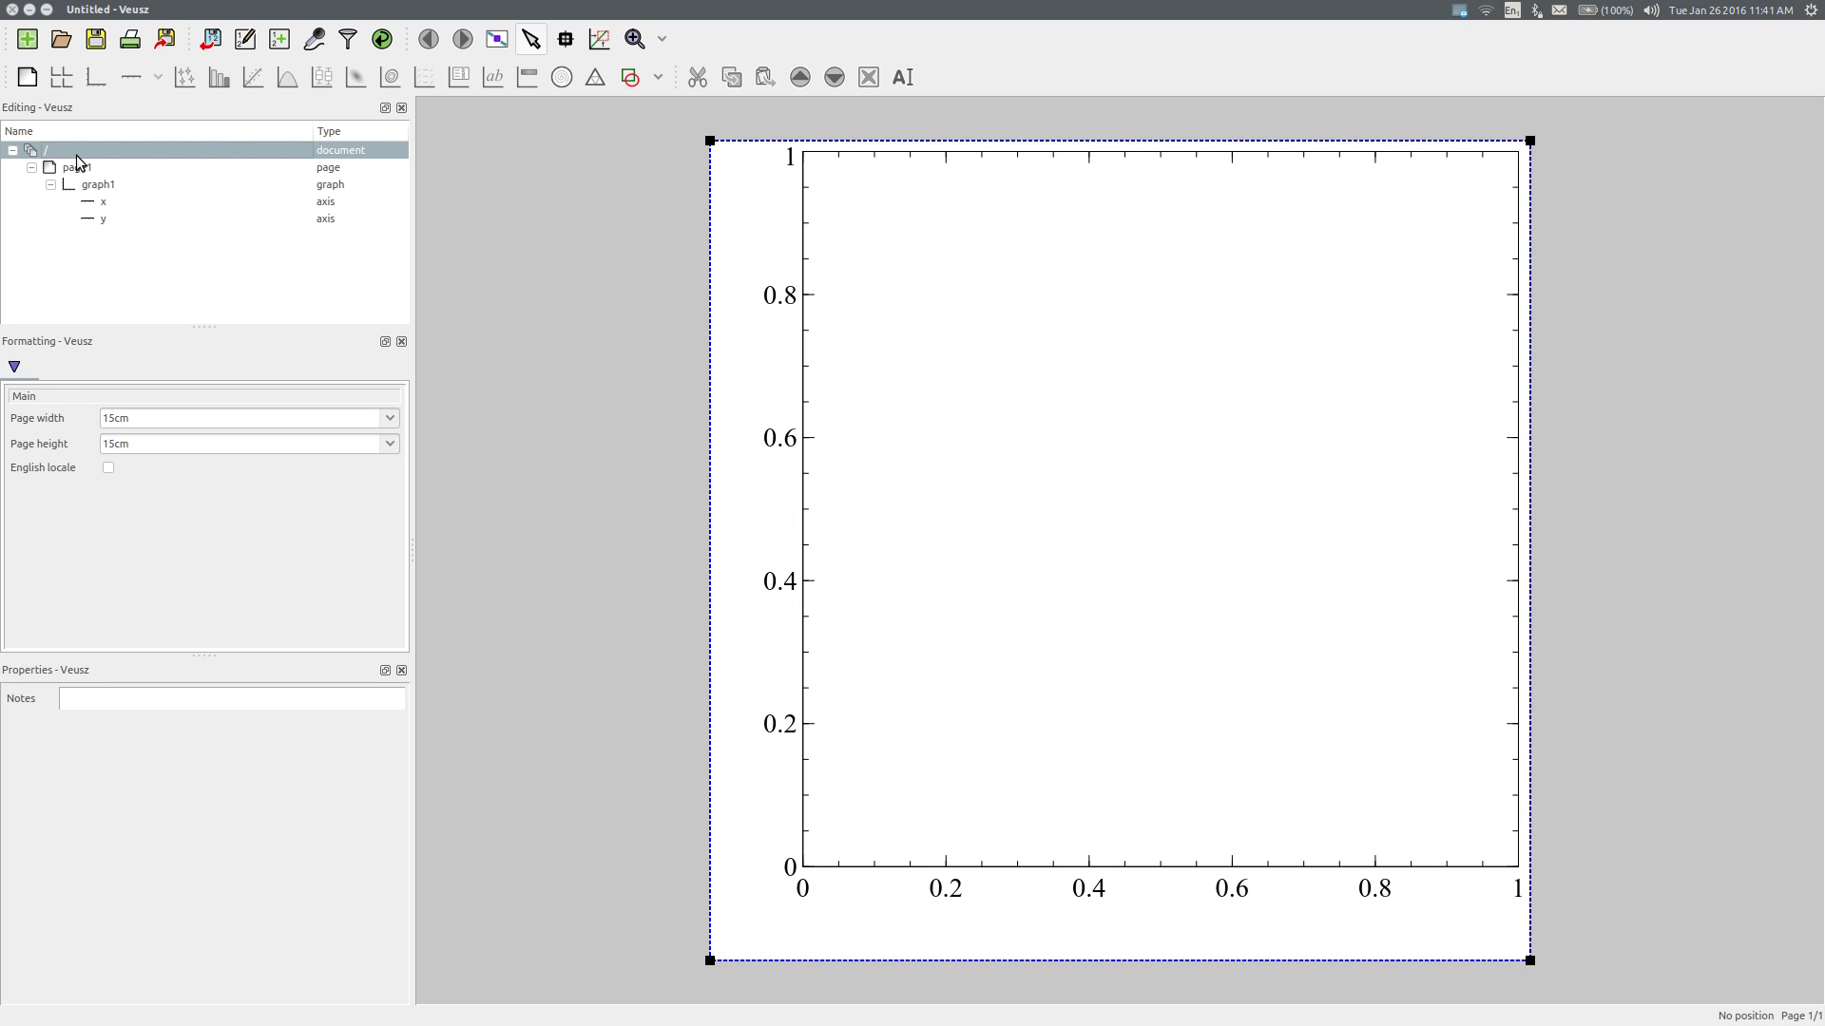
left_click_drag(113, 420, 99, 423)
mouse_move(88, 422)
type("7.94")
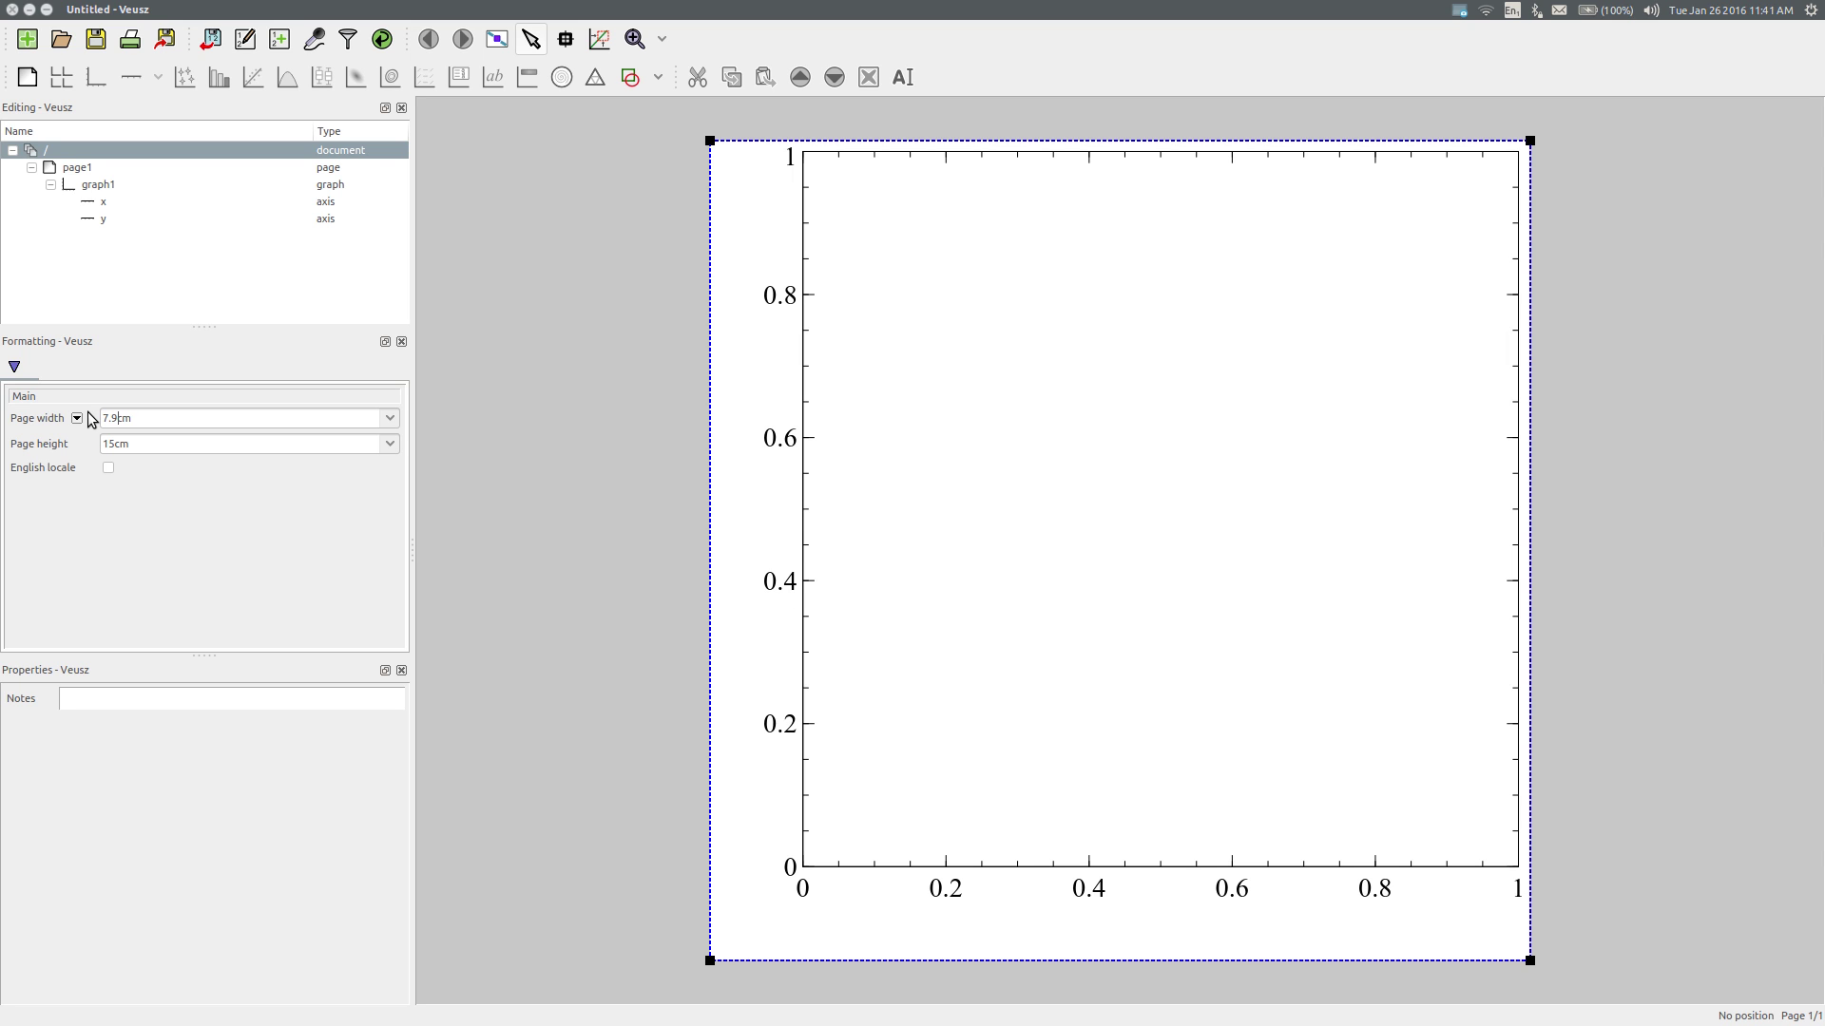
key("Return")
key("Tab")
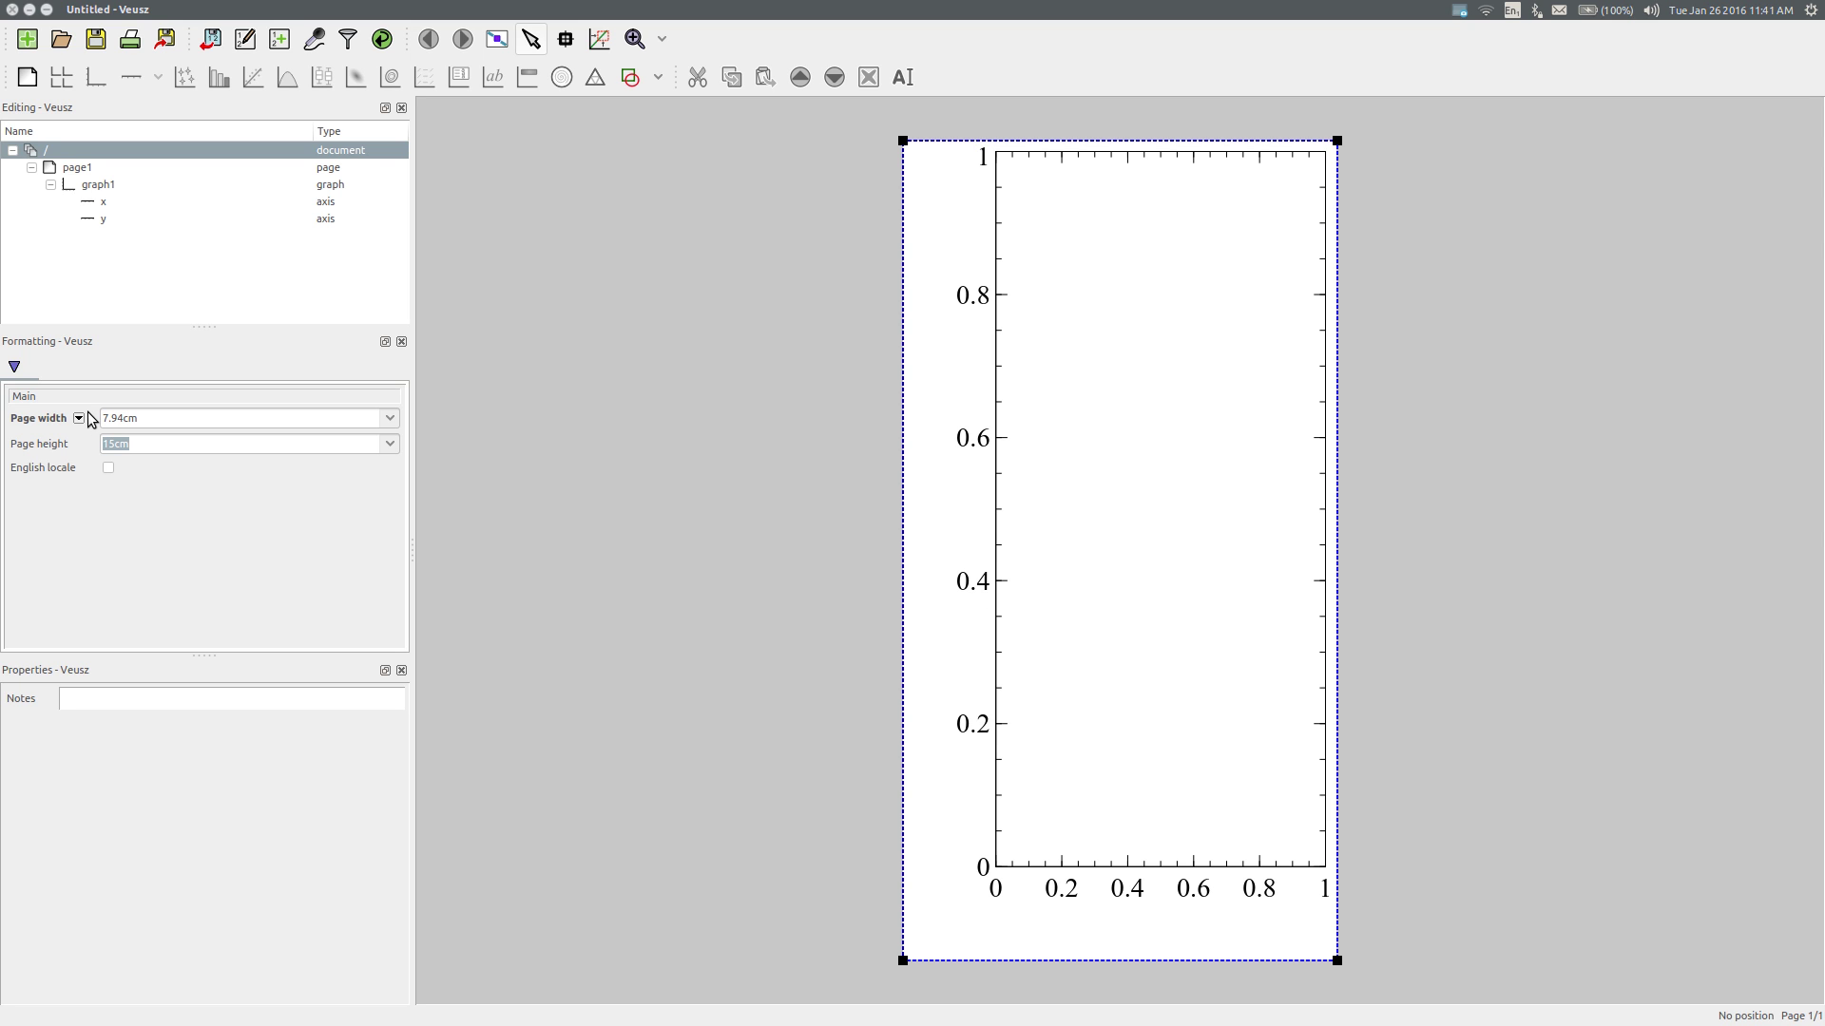
Step: Set the document's page height to 7.94cm
type("15mm")
key("Return")
key("BackSpace")
key("BackSpace")
type("7.94")
key("Tab")
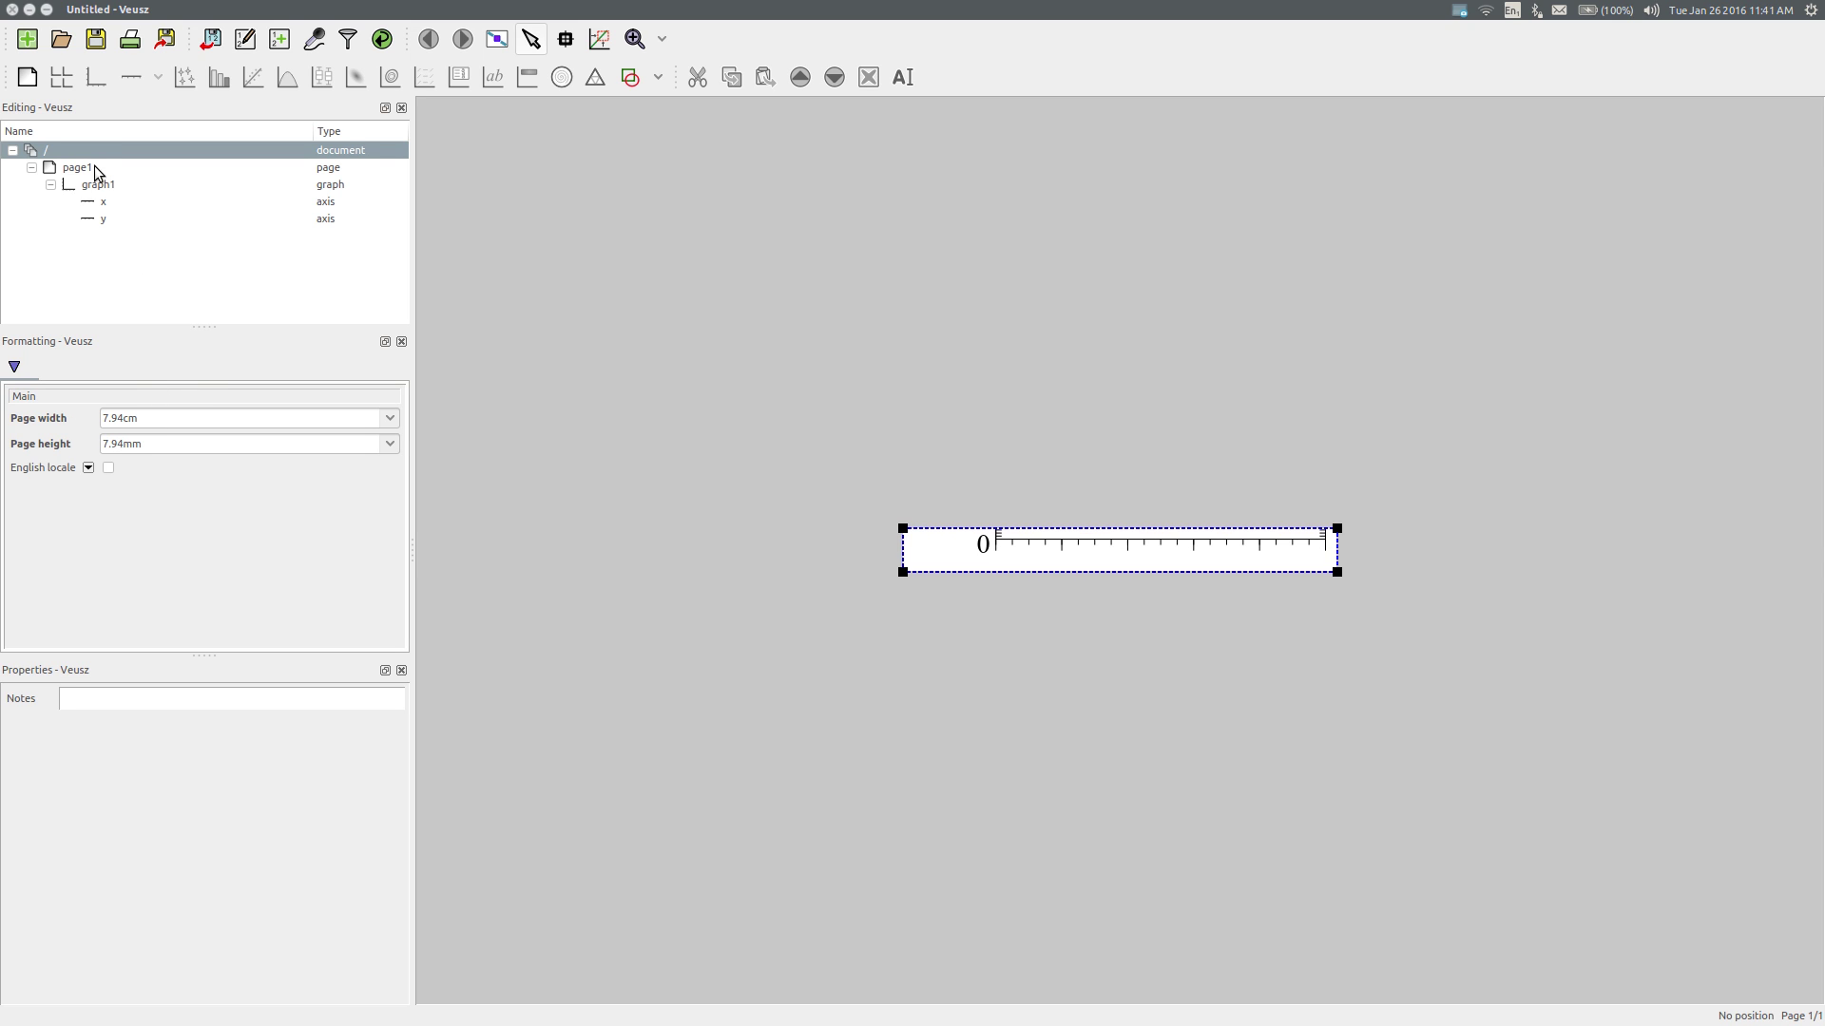
type("c")
left_click(172, 418)
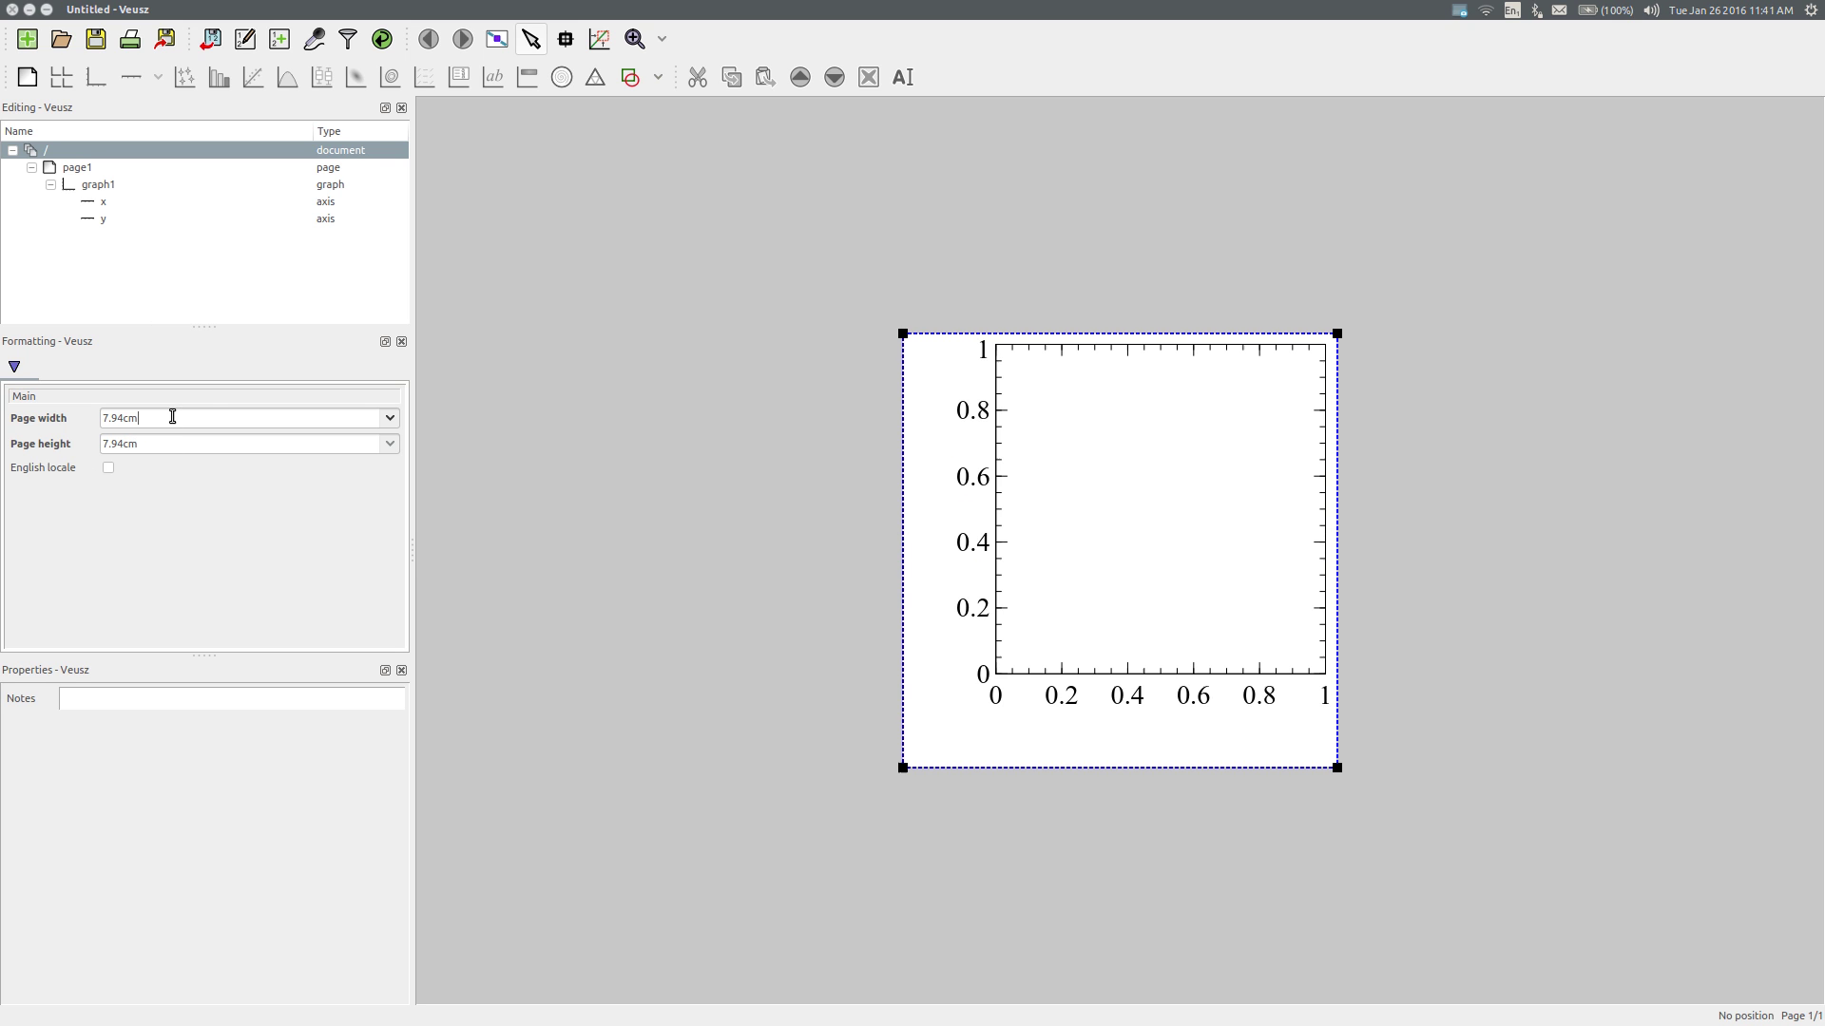
Step: Add a bar chart to graph1 with the Species per country dataset as its bar lengths
left_click(107, 165)
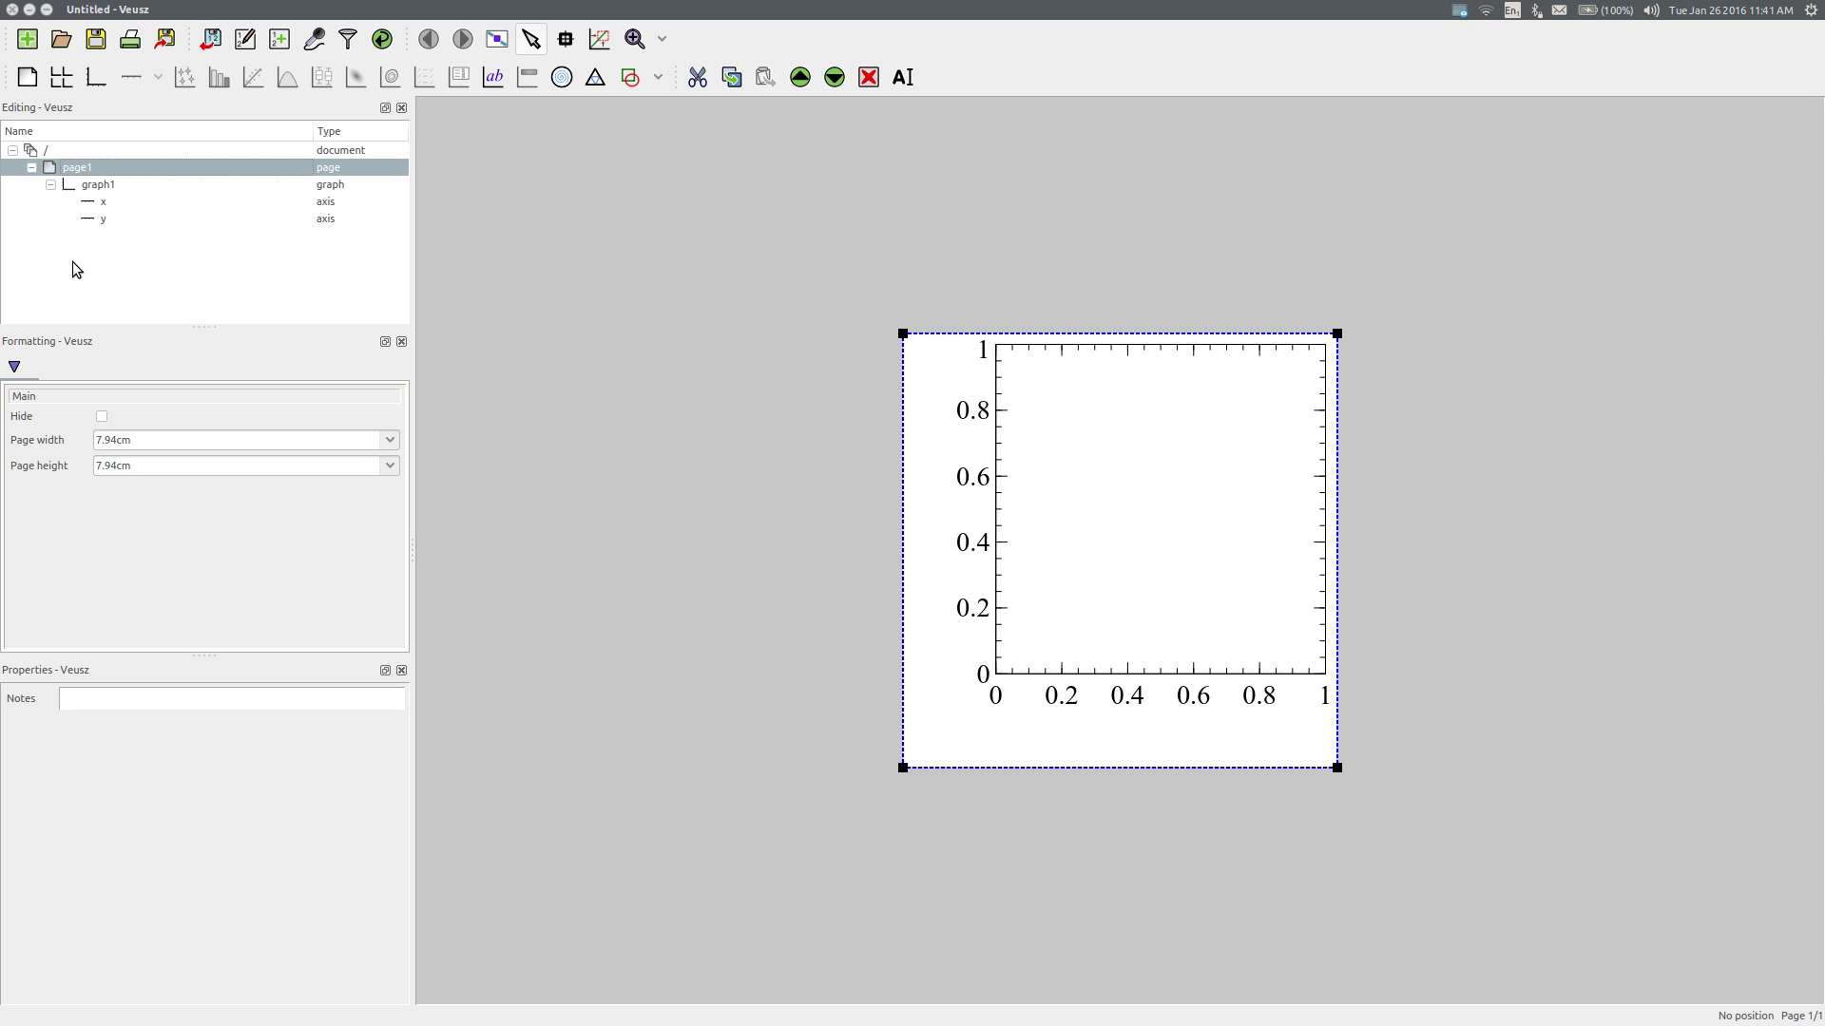
left_click(104, 186)
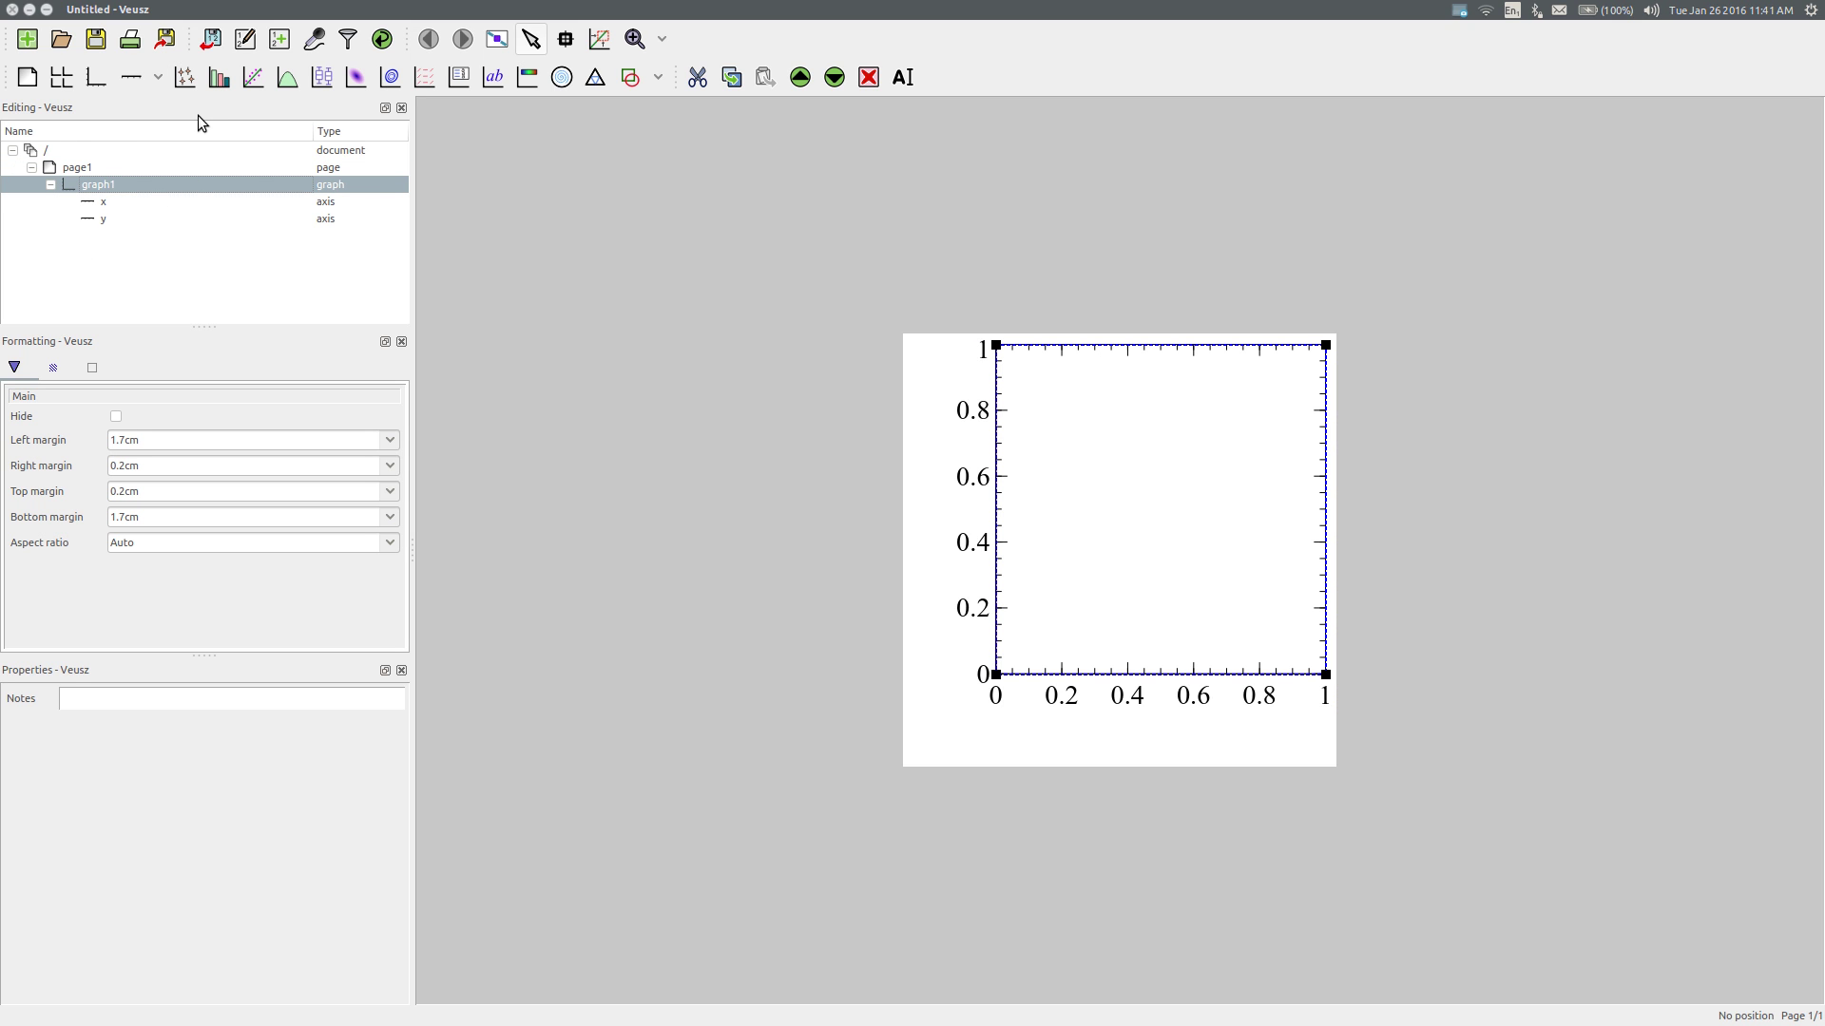
left_click(217, 79)
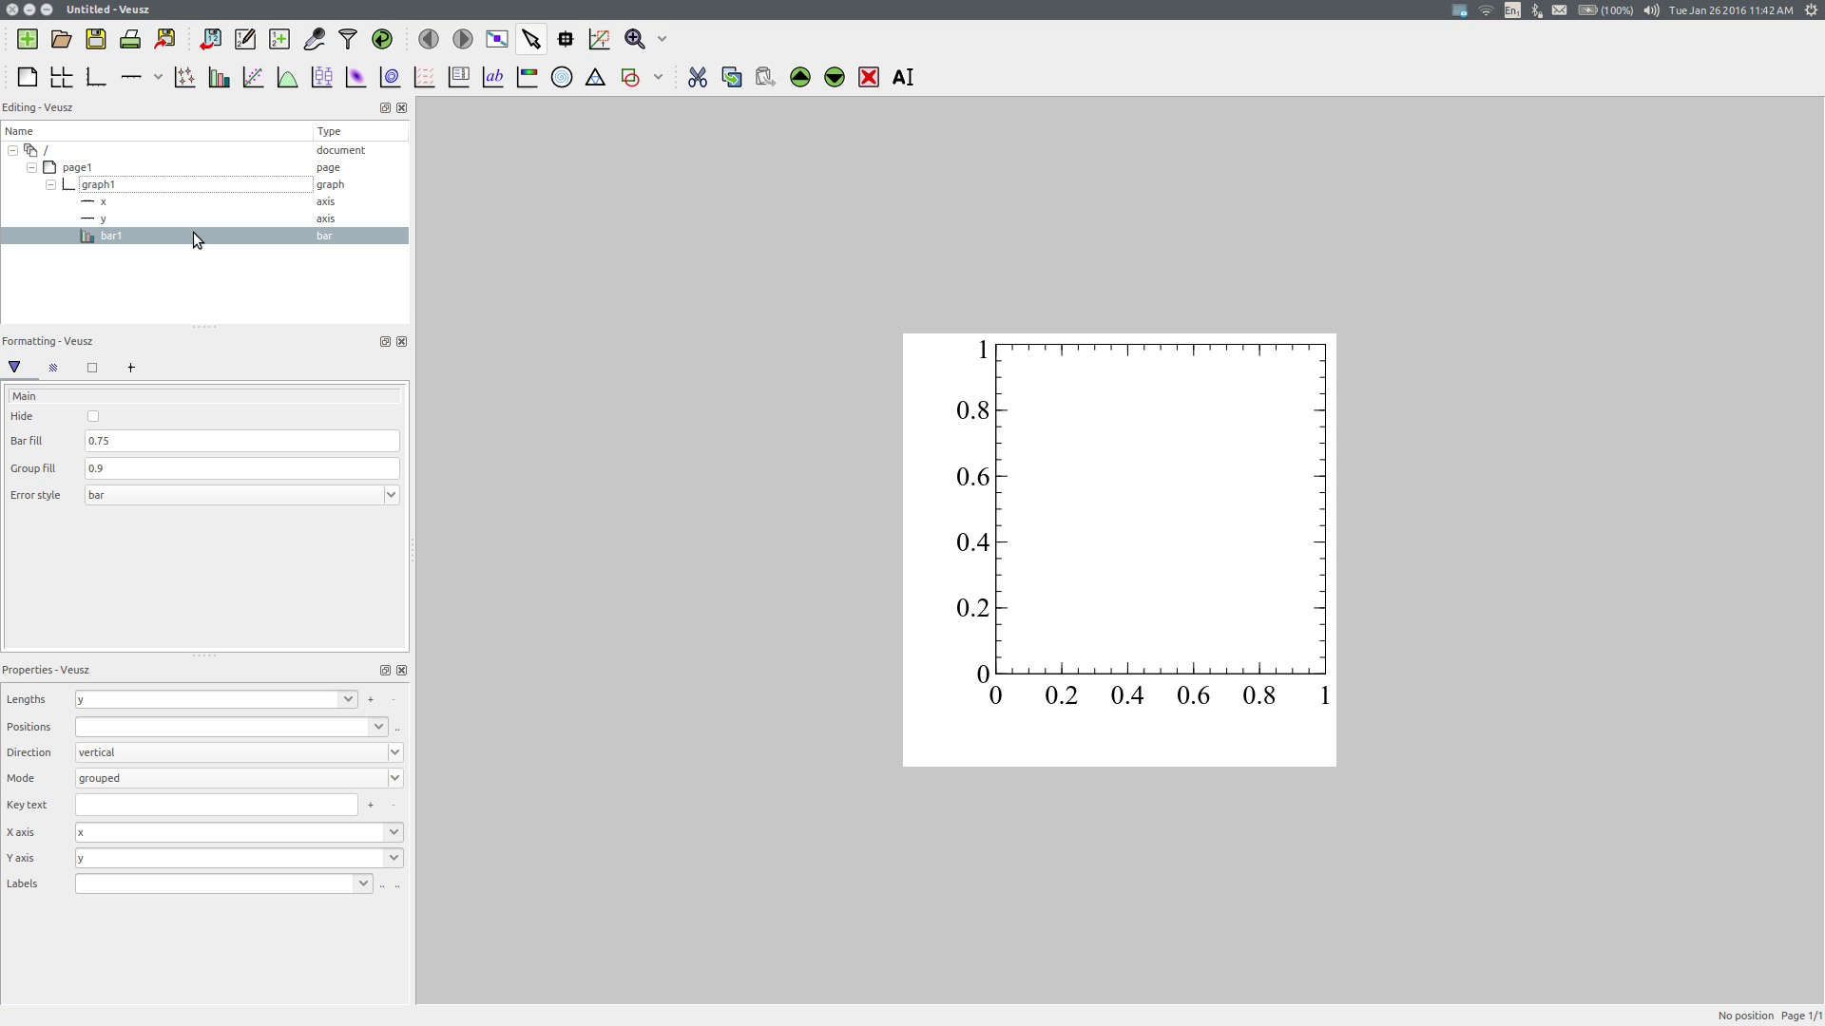
left_click(349, 700)
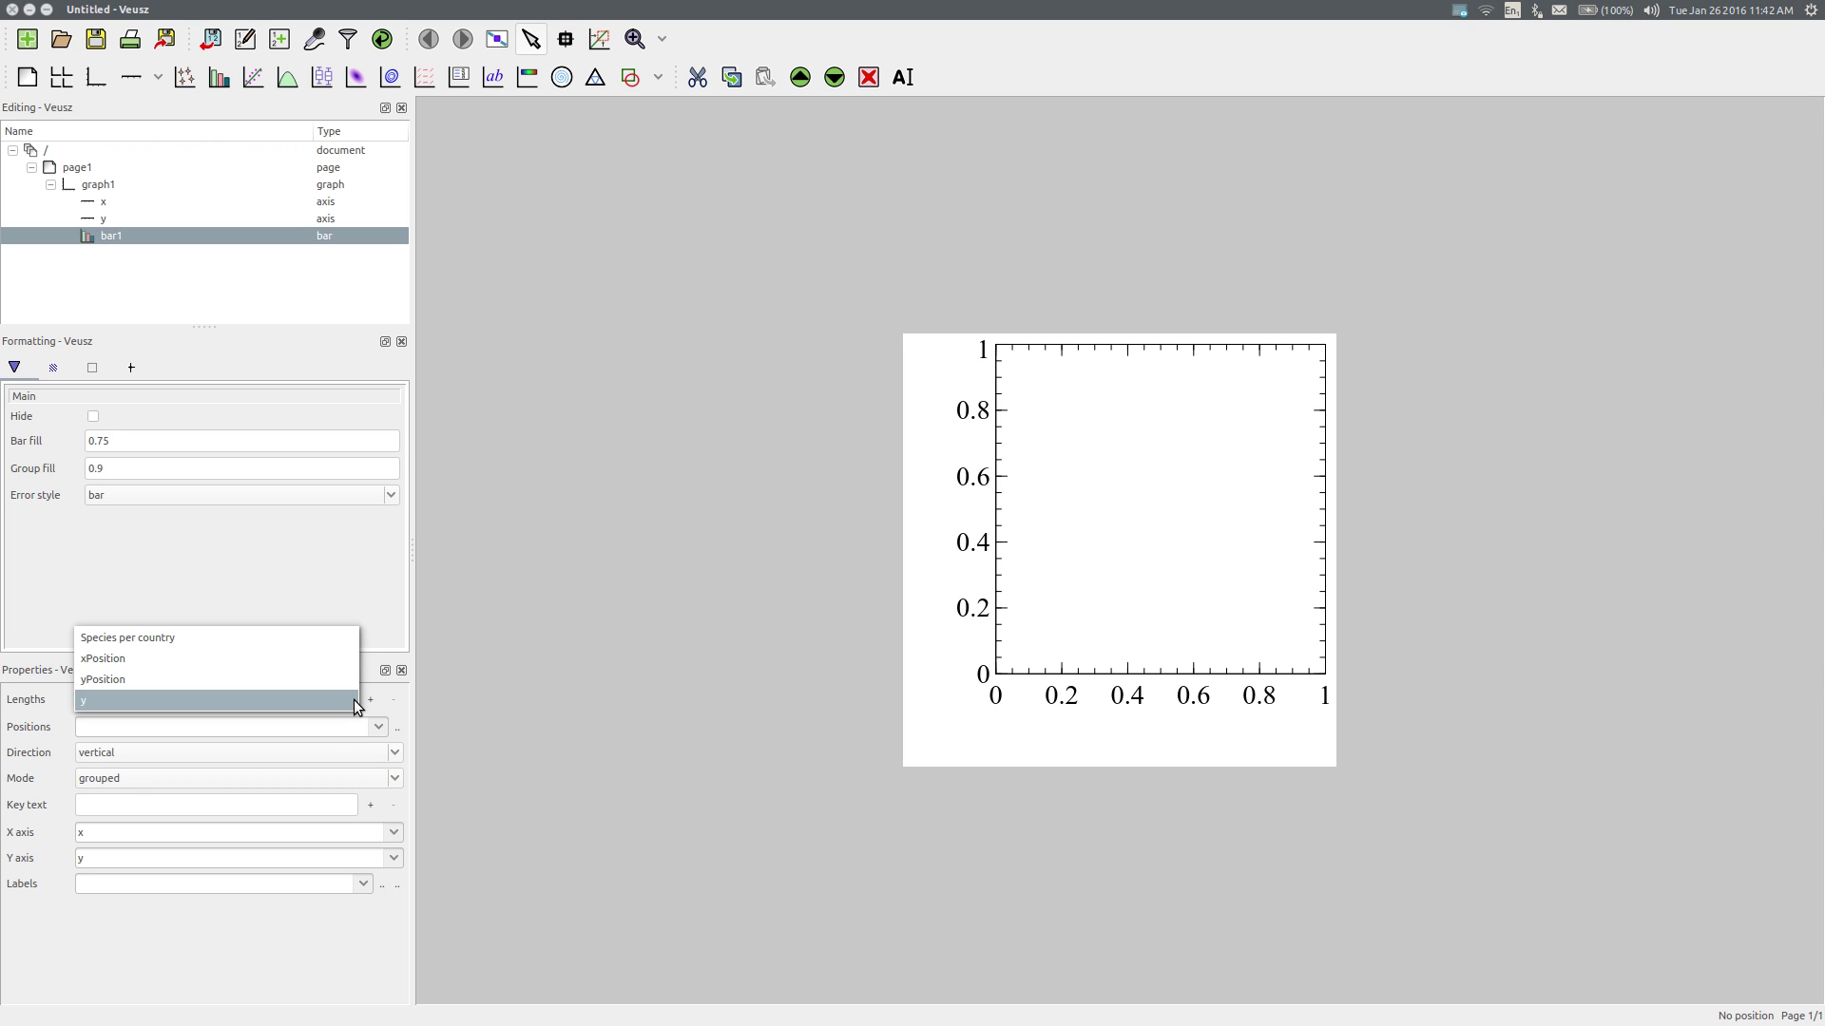
left_click(220, 639)
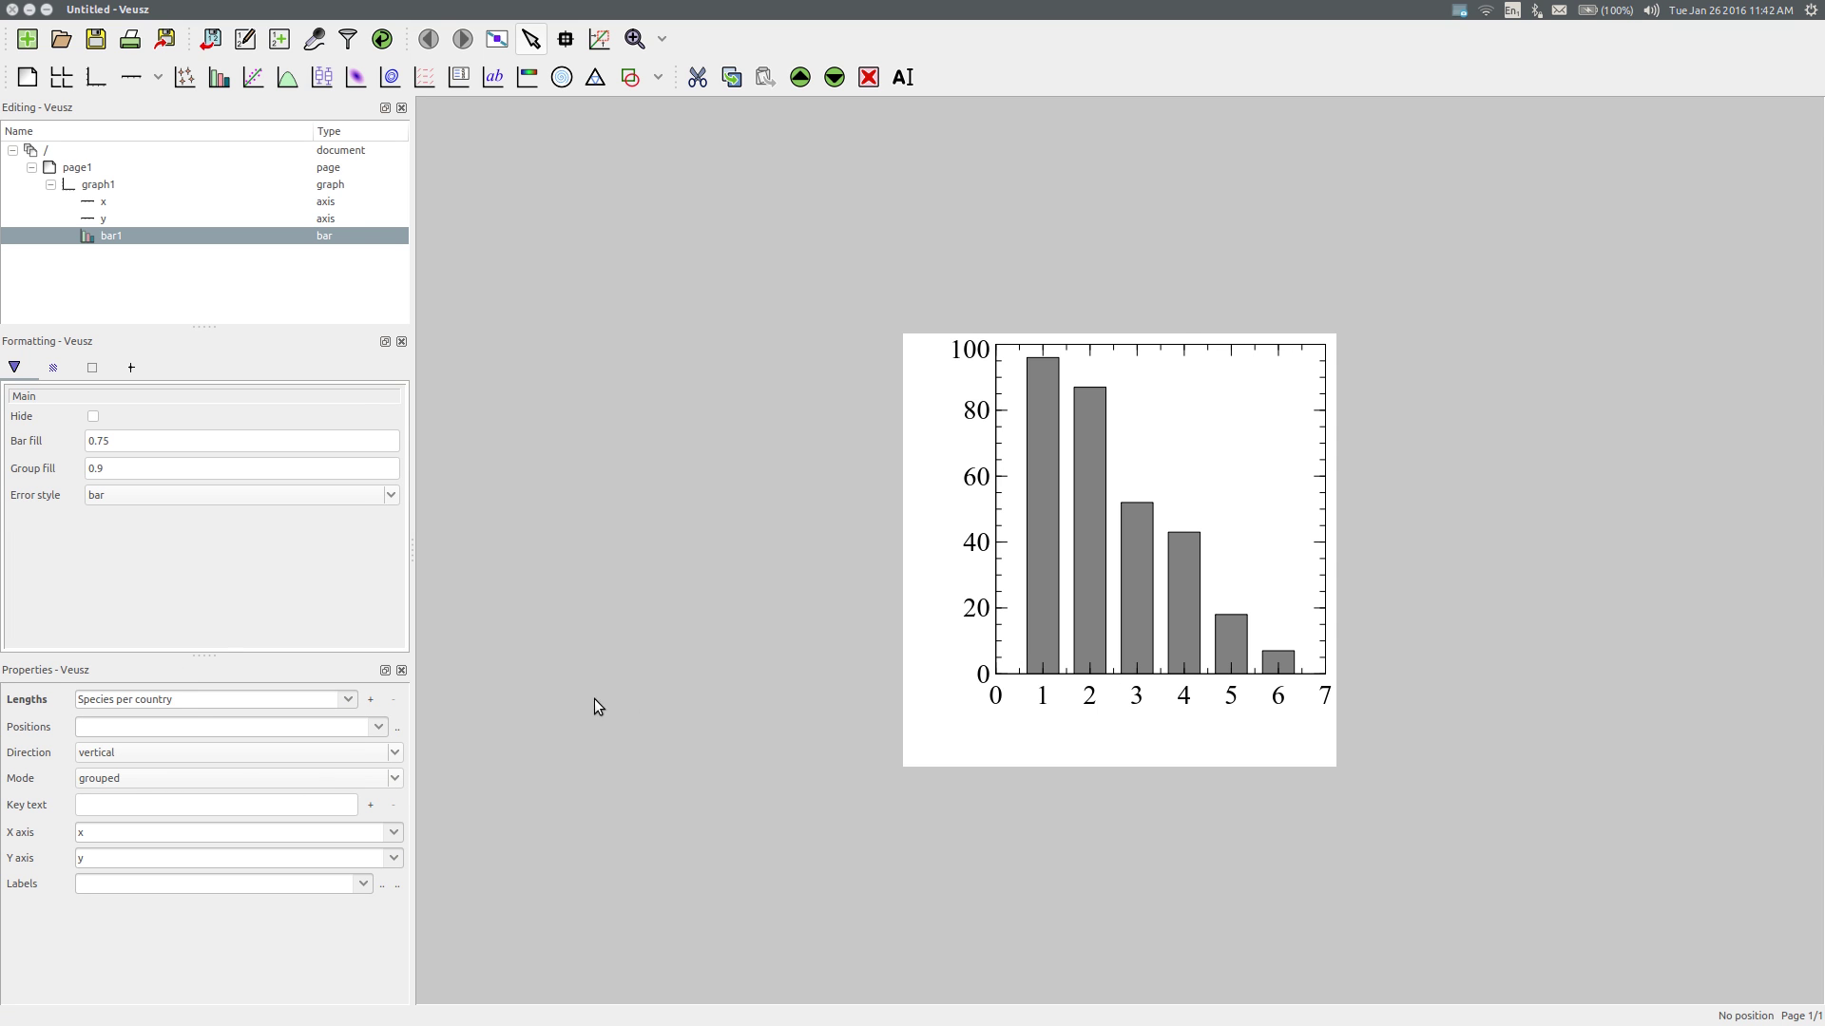
left_click(634, 42)
left_click(636, 44)
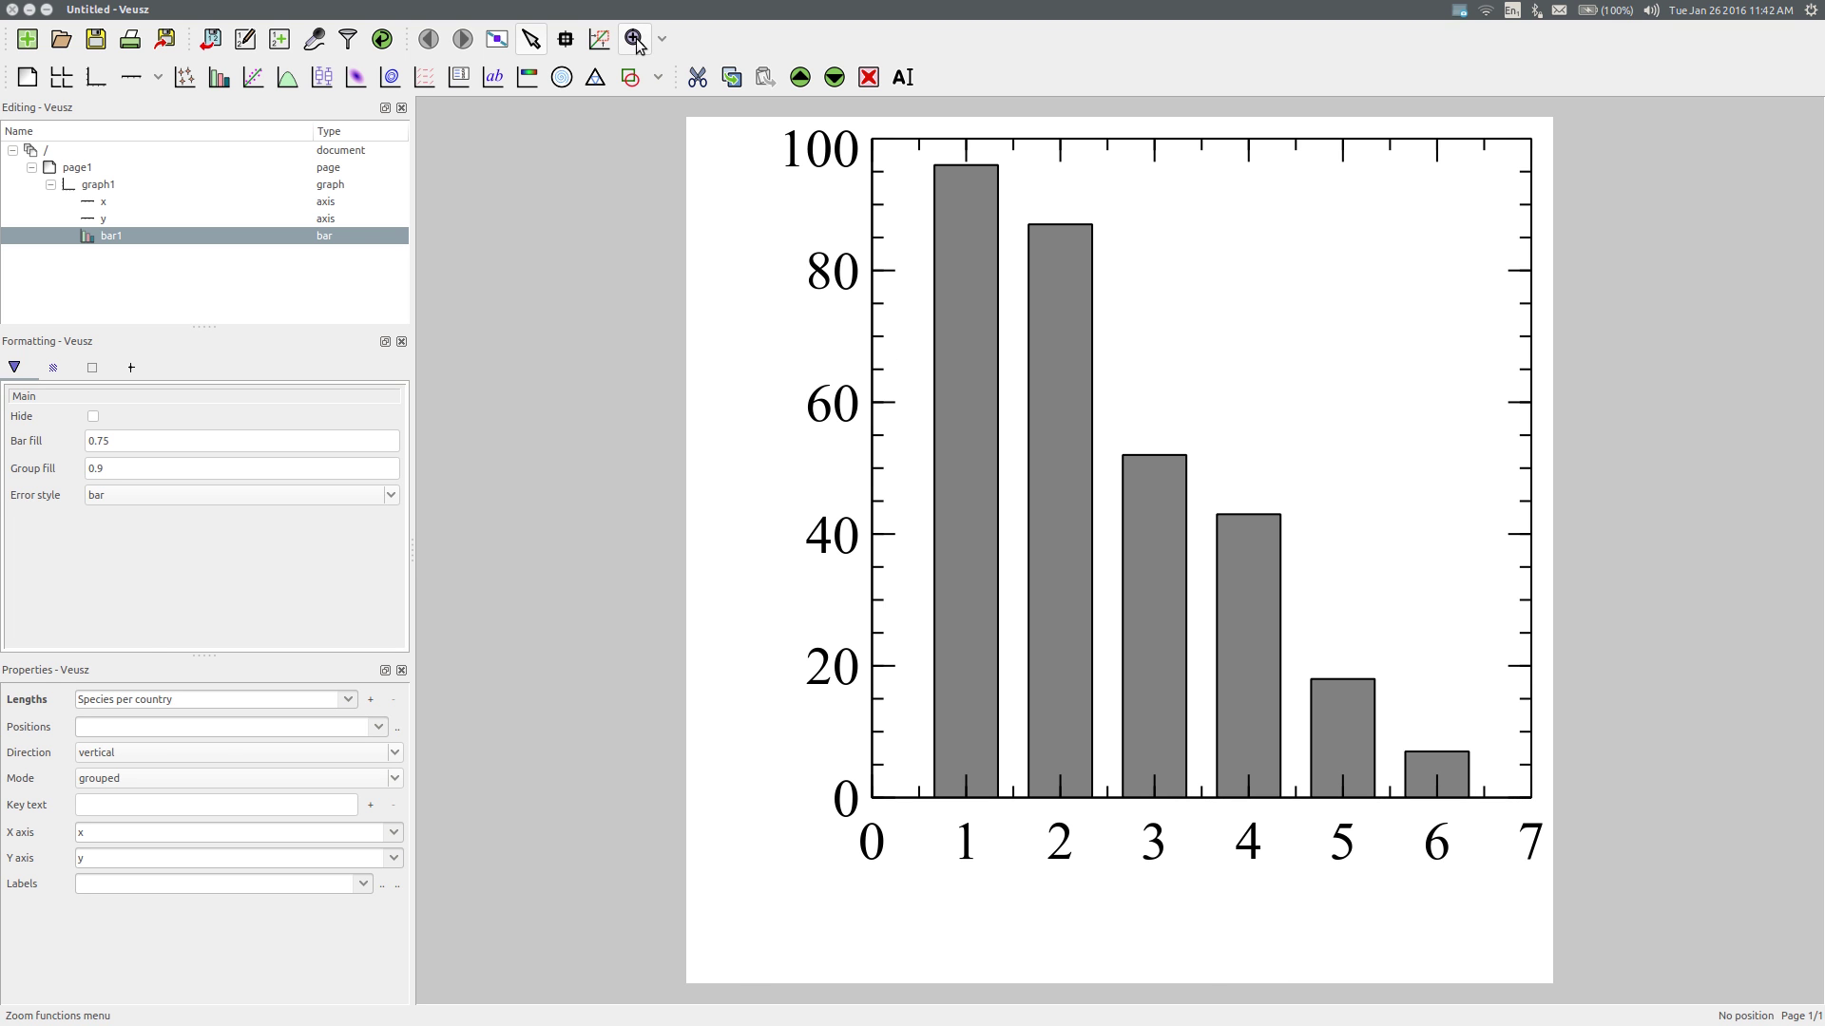
Step: Save the document as Fig2 in the Desktop folder, using the Veusz document file type
left_click(96, 40)
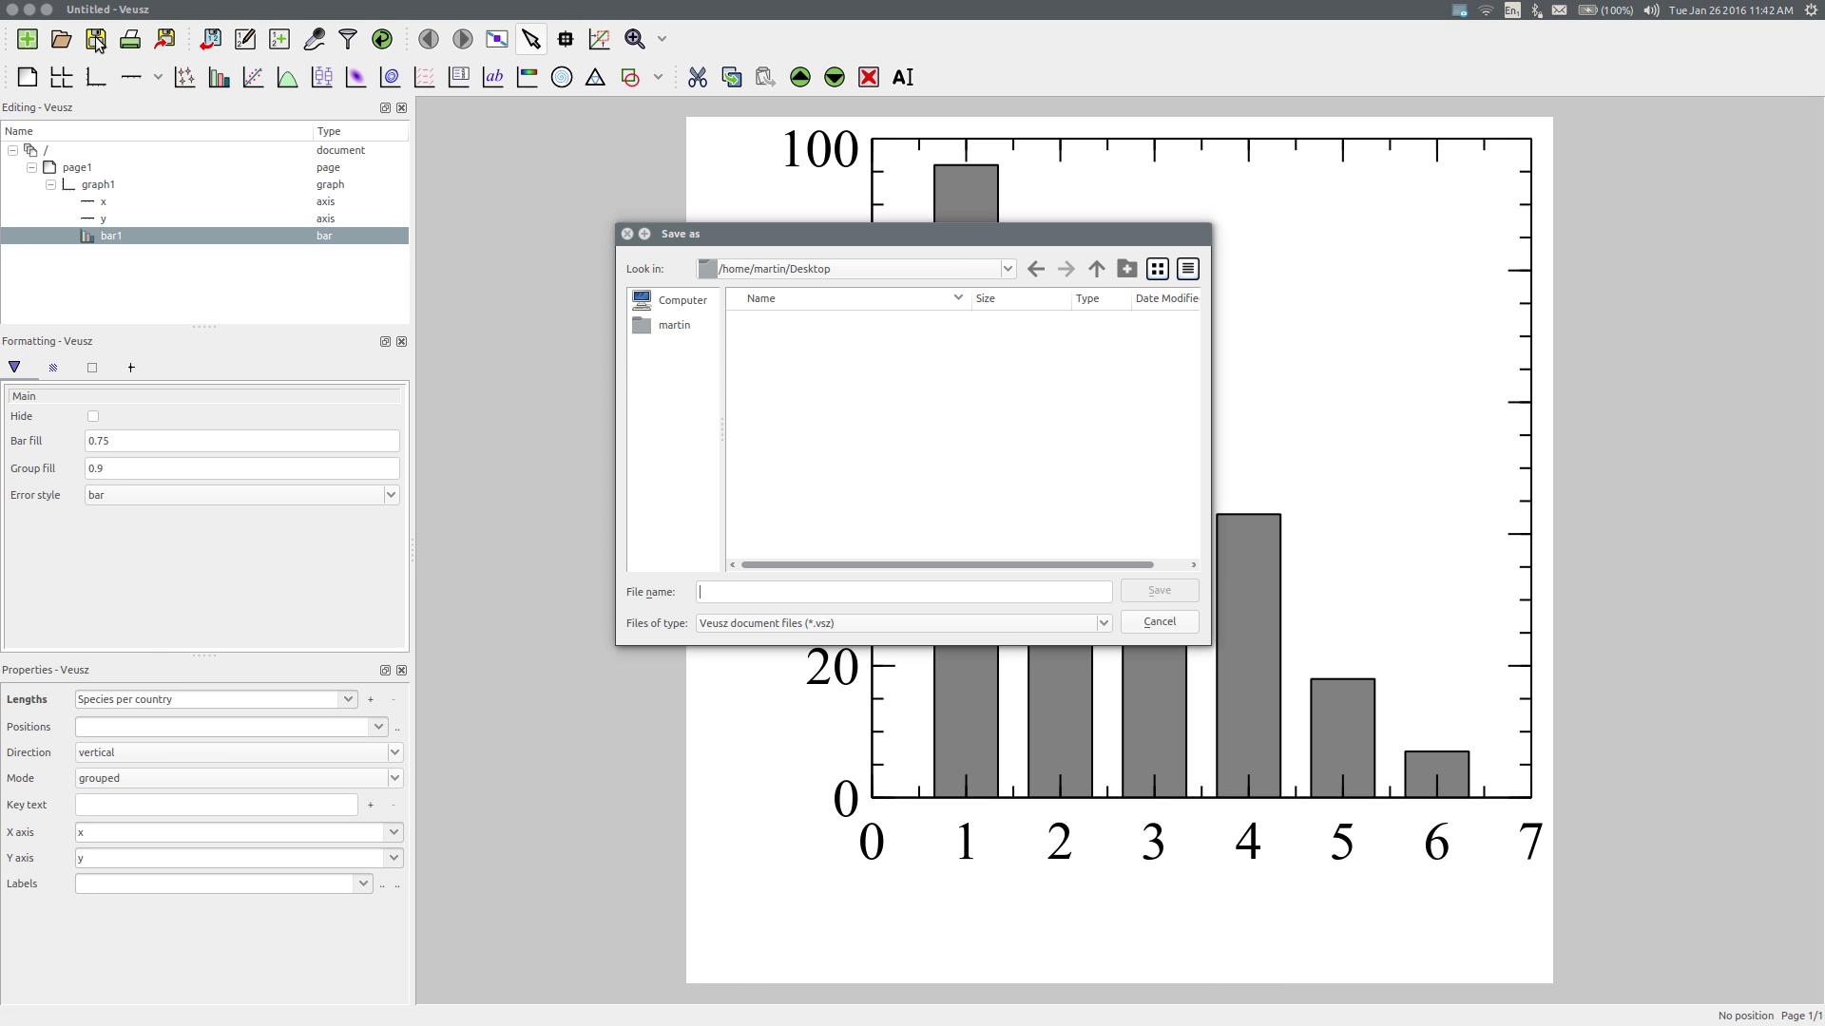
left_click(676, 326)
double_click(775, 342)
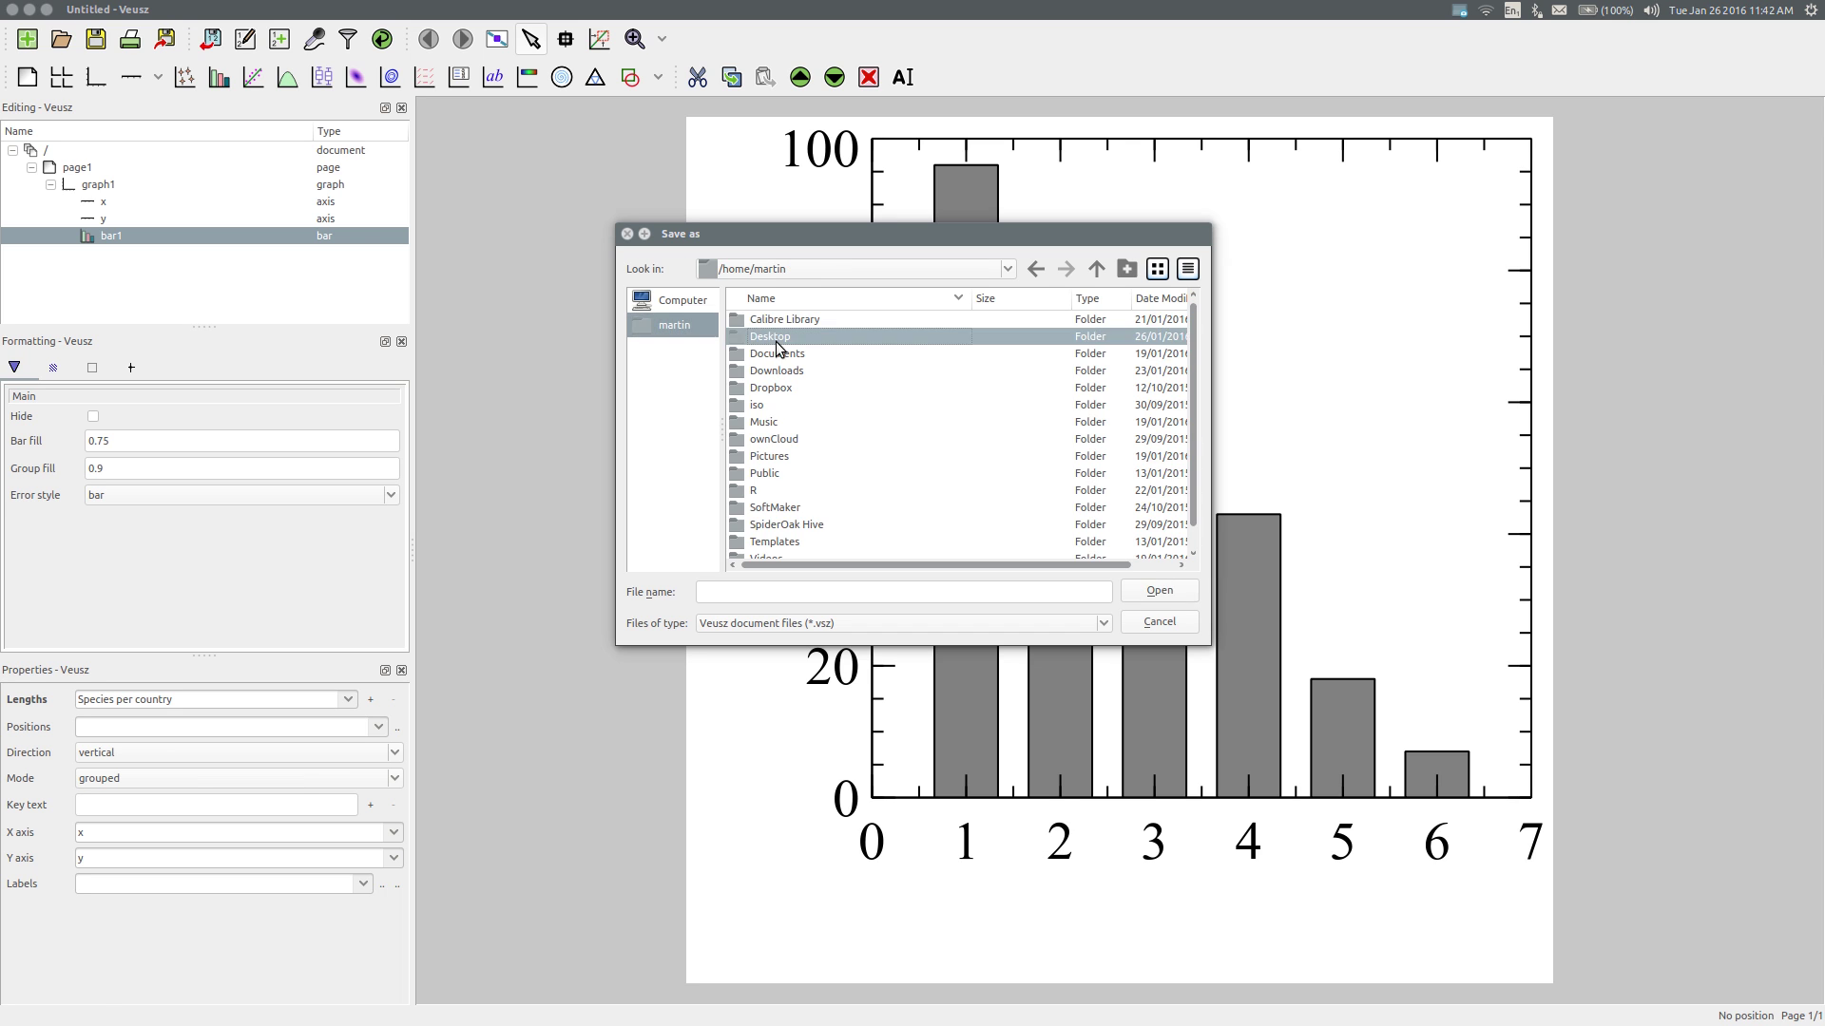
left_click(809, 594)
type("Fig2")
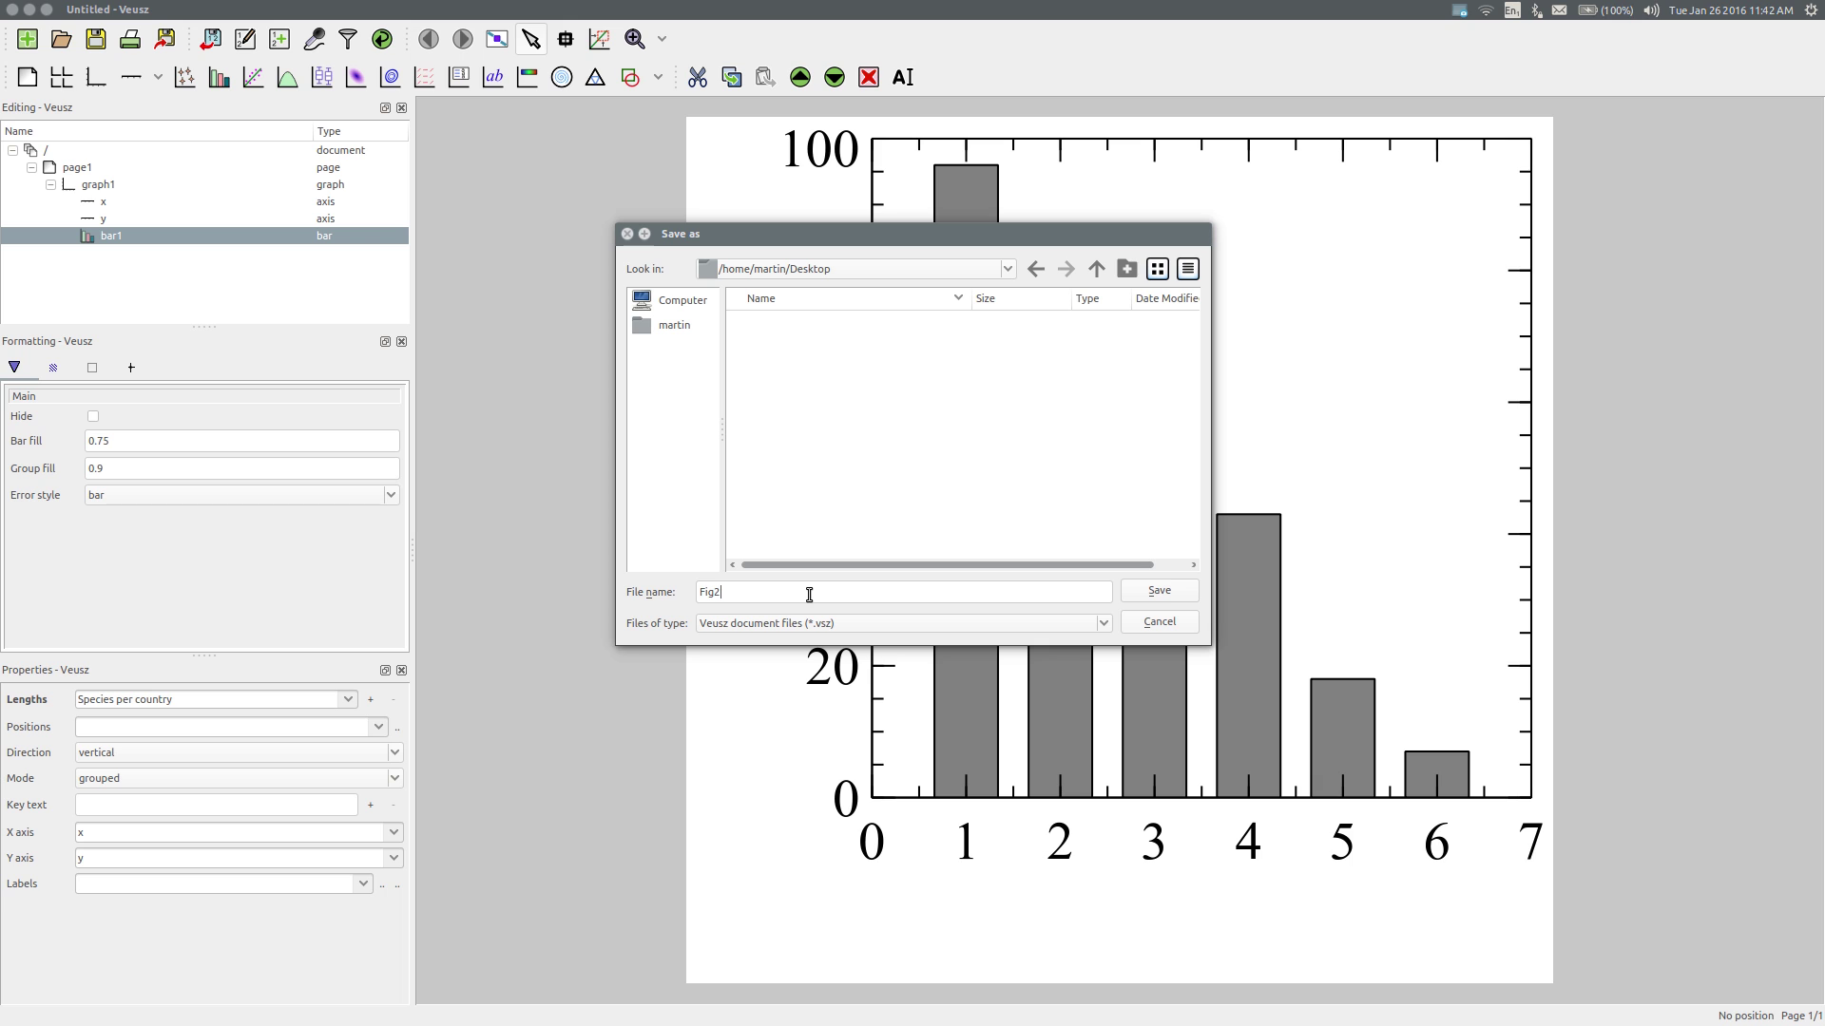
left_click(1140, 590)
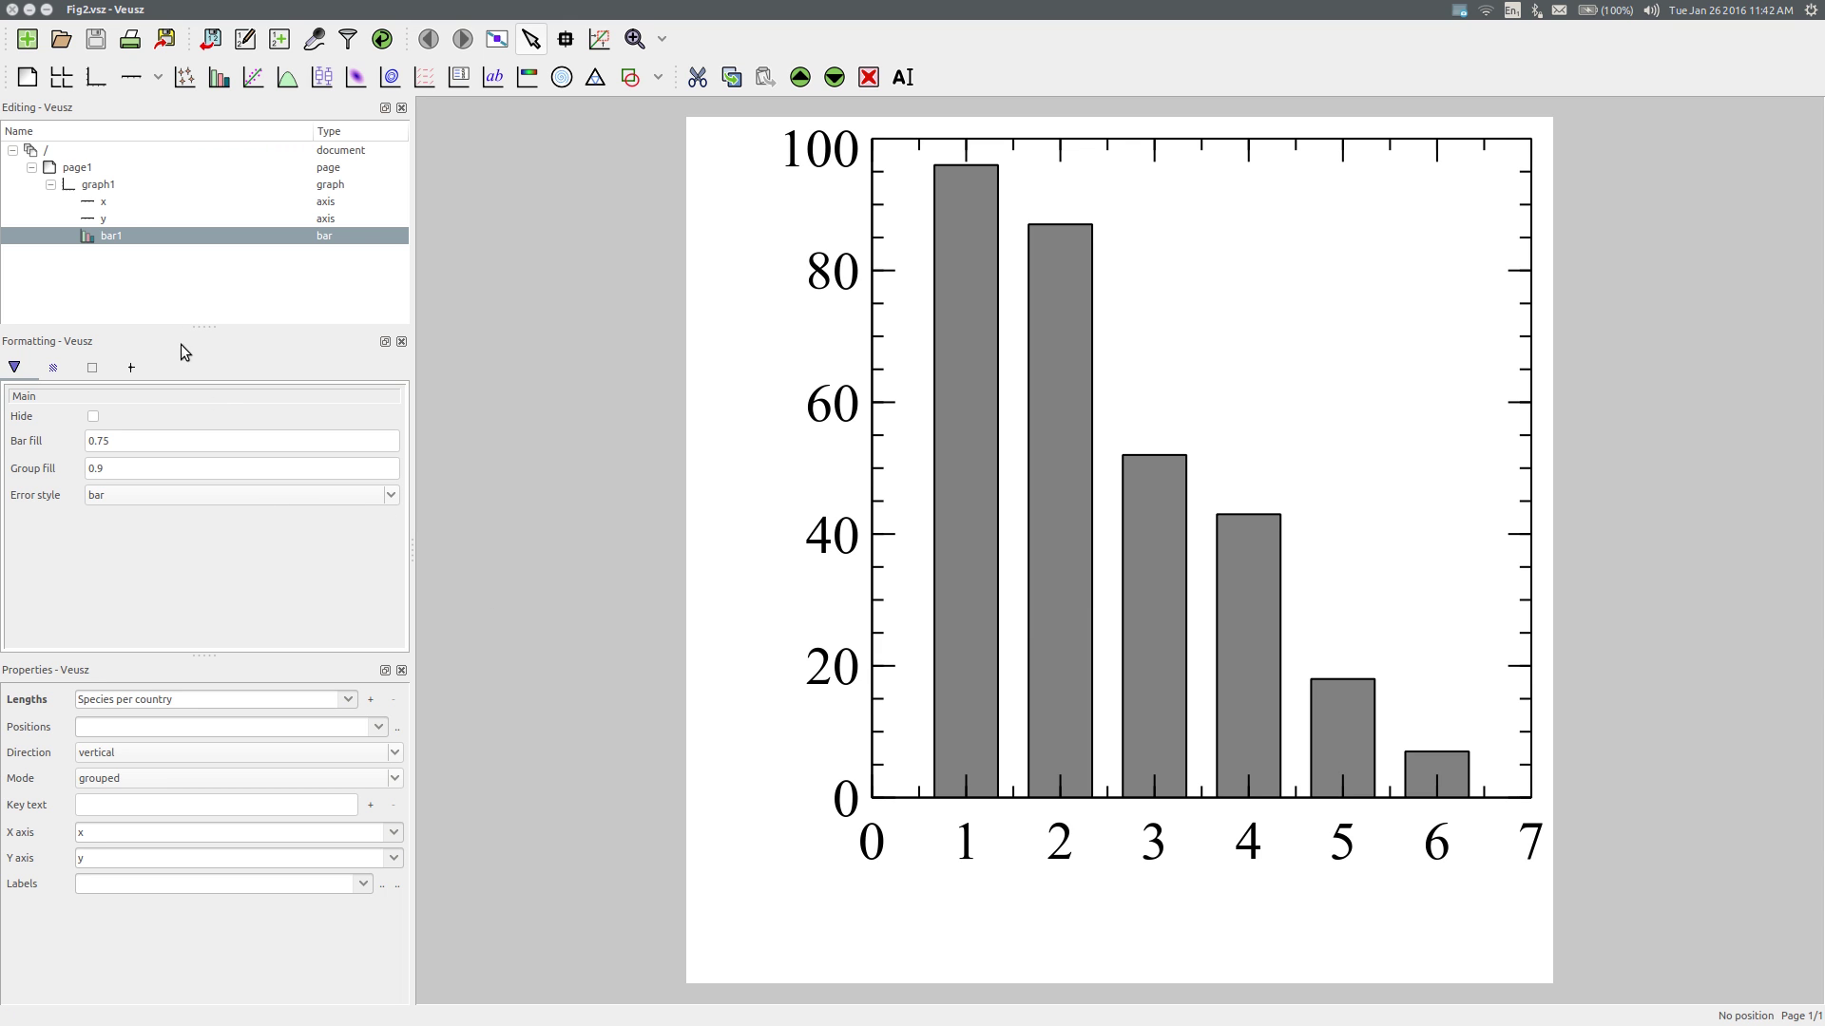
Step: Hide the tick labels of the x axis
left_click(116, 202)
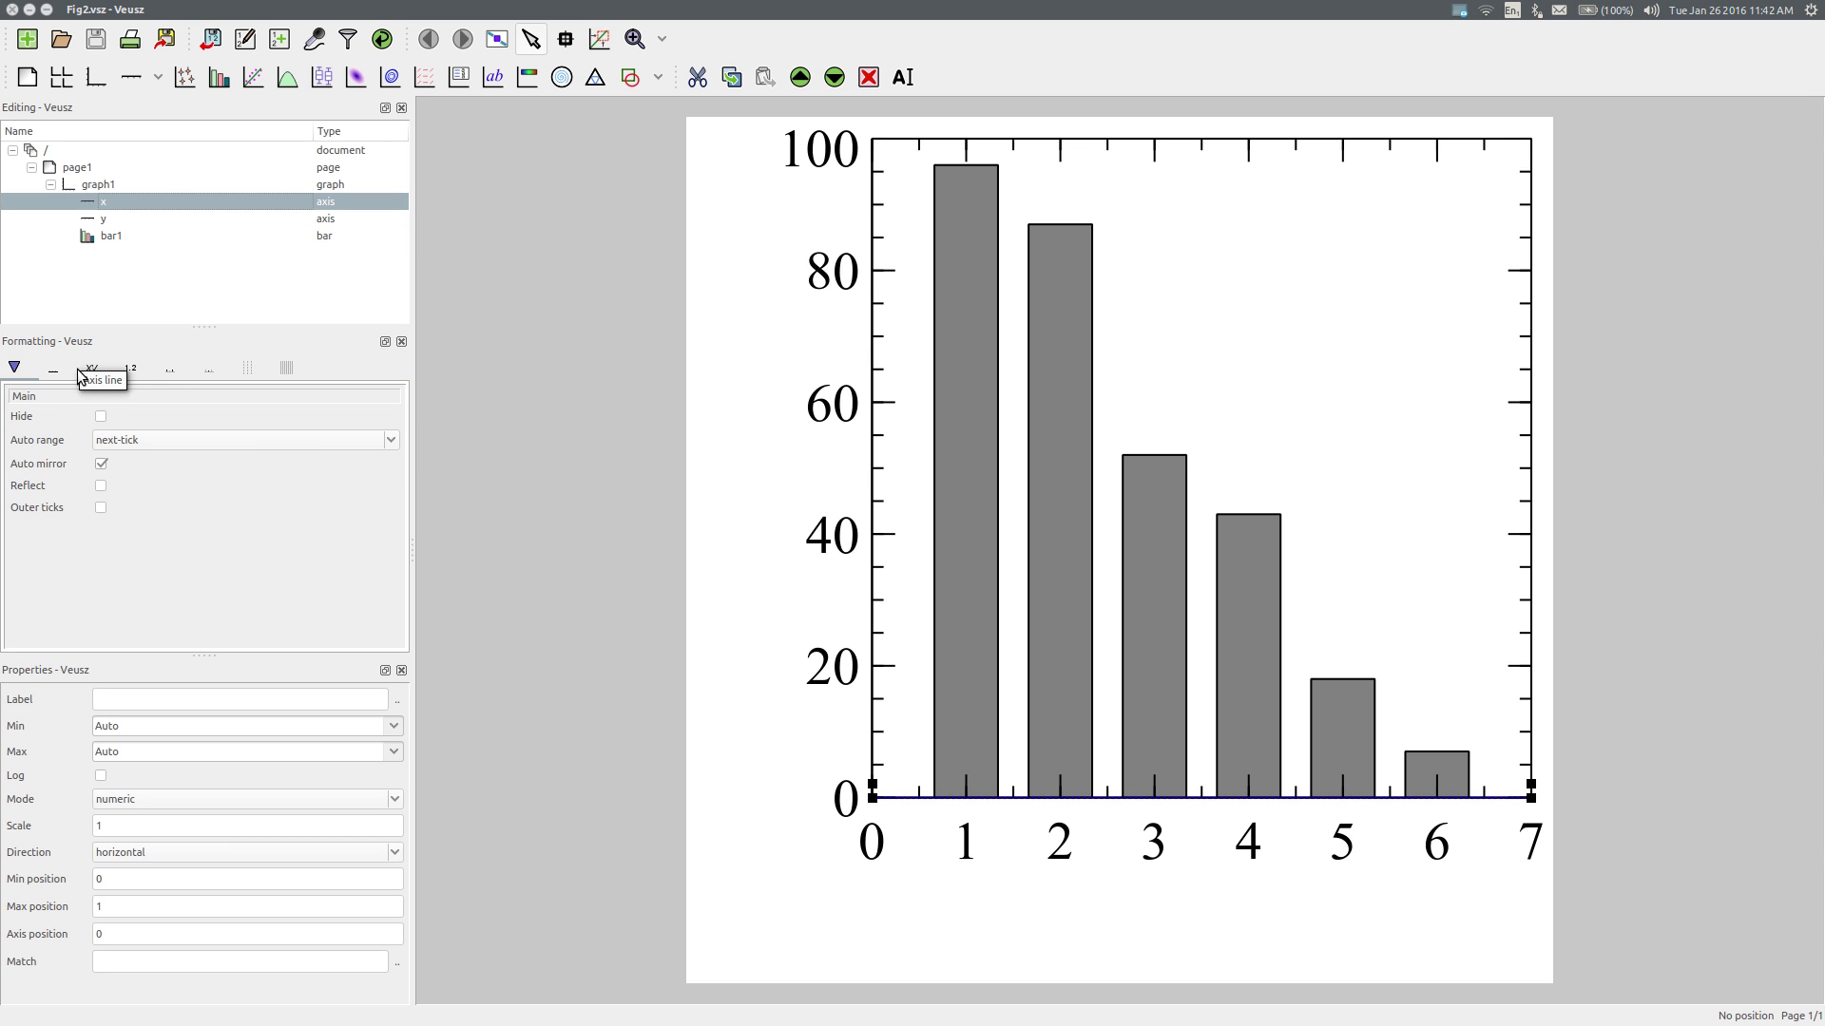
left_click(133, 372)
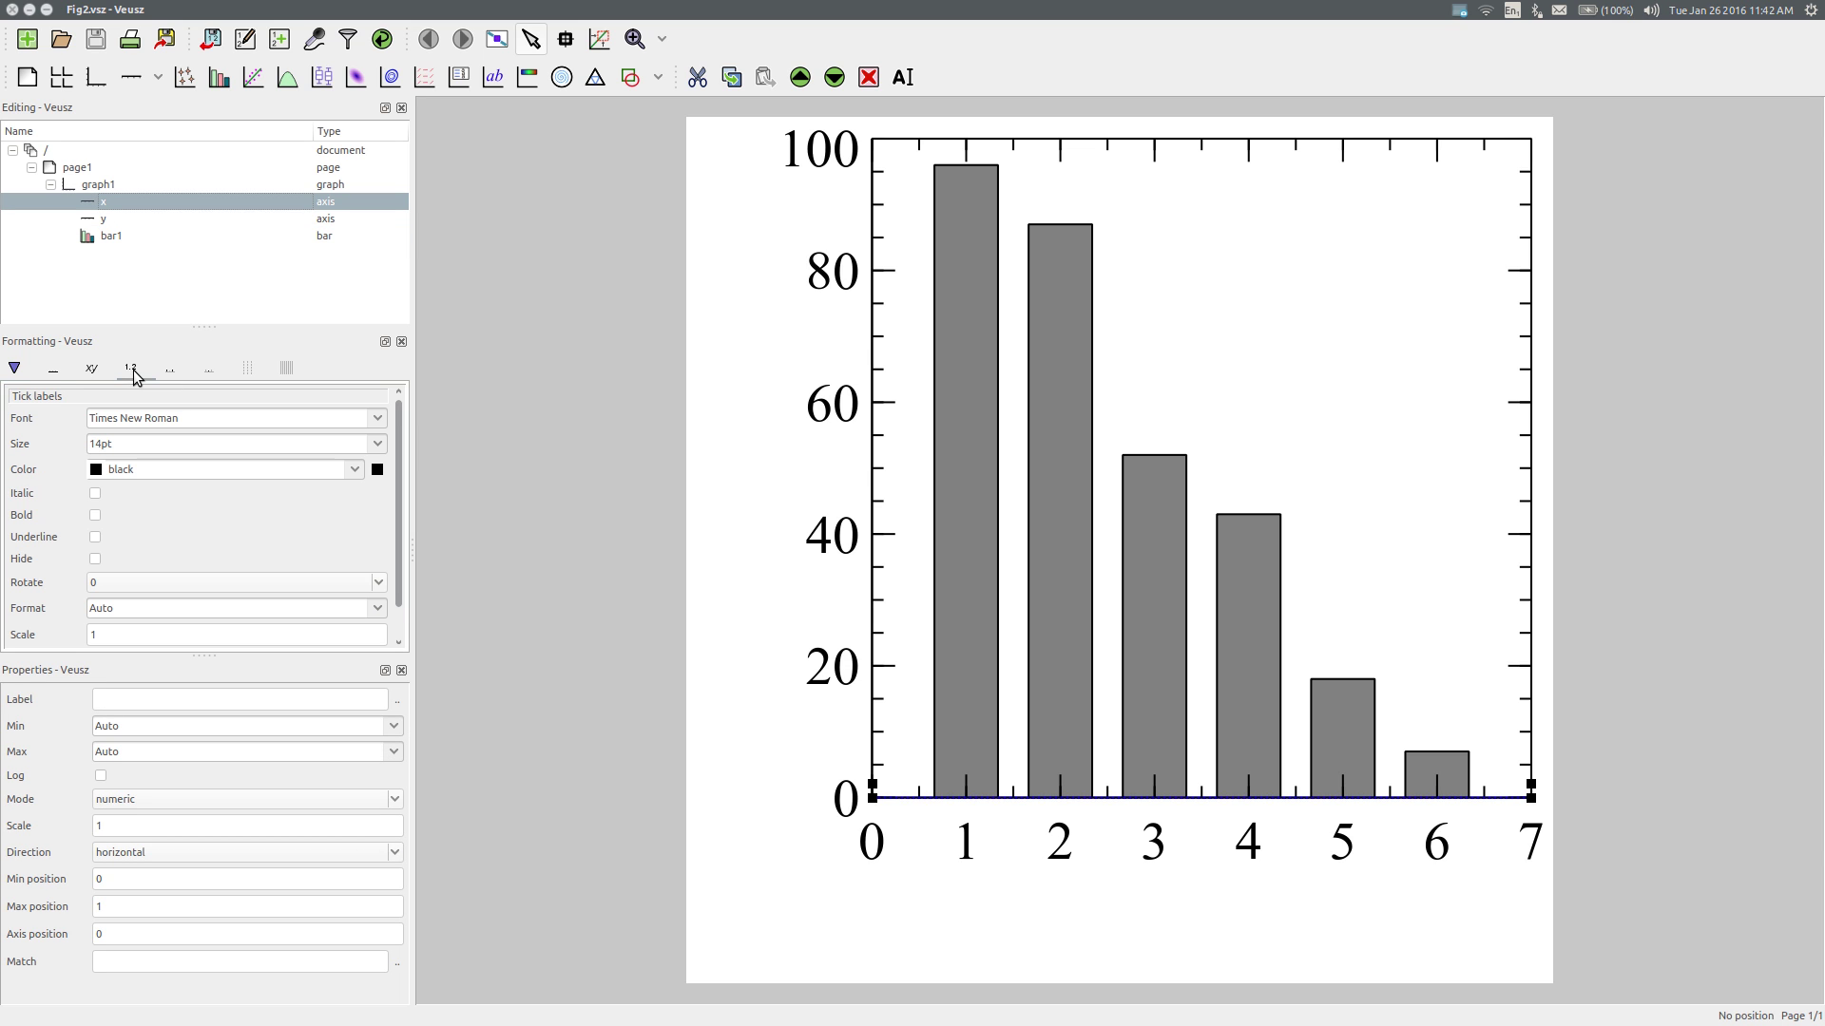
left_click(95, 559)
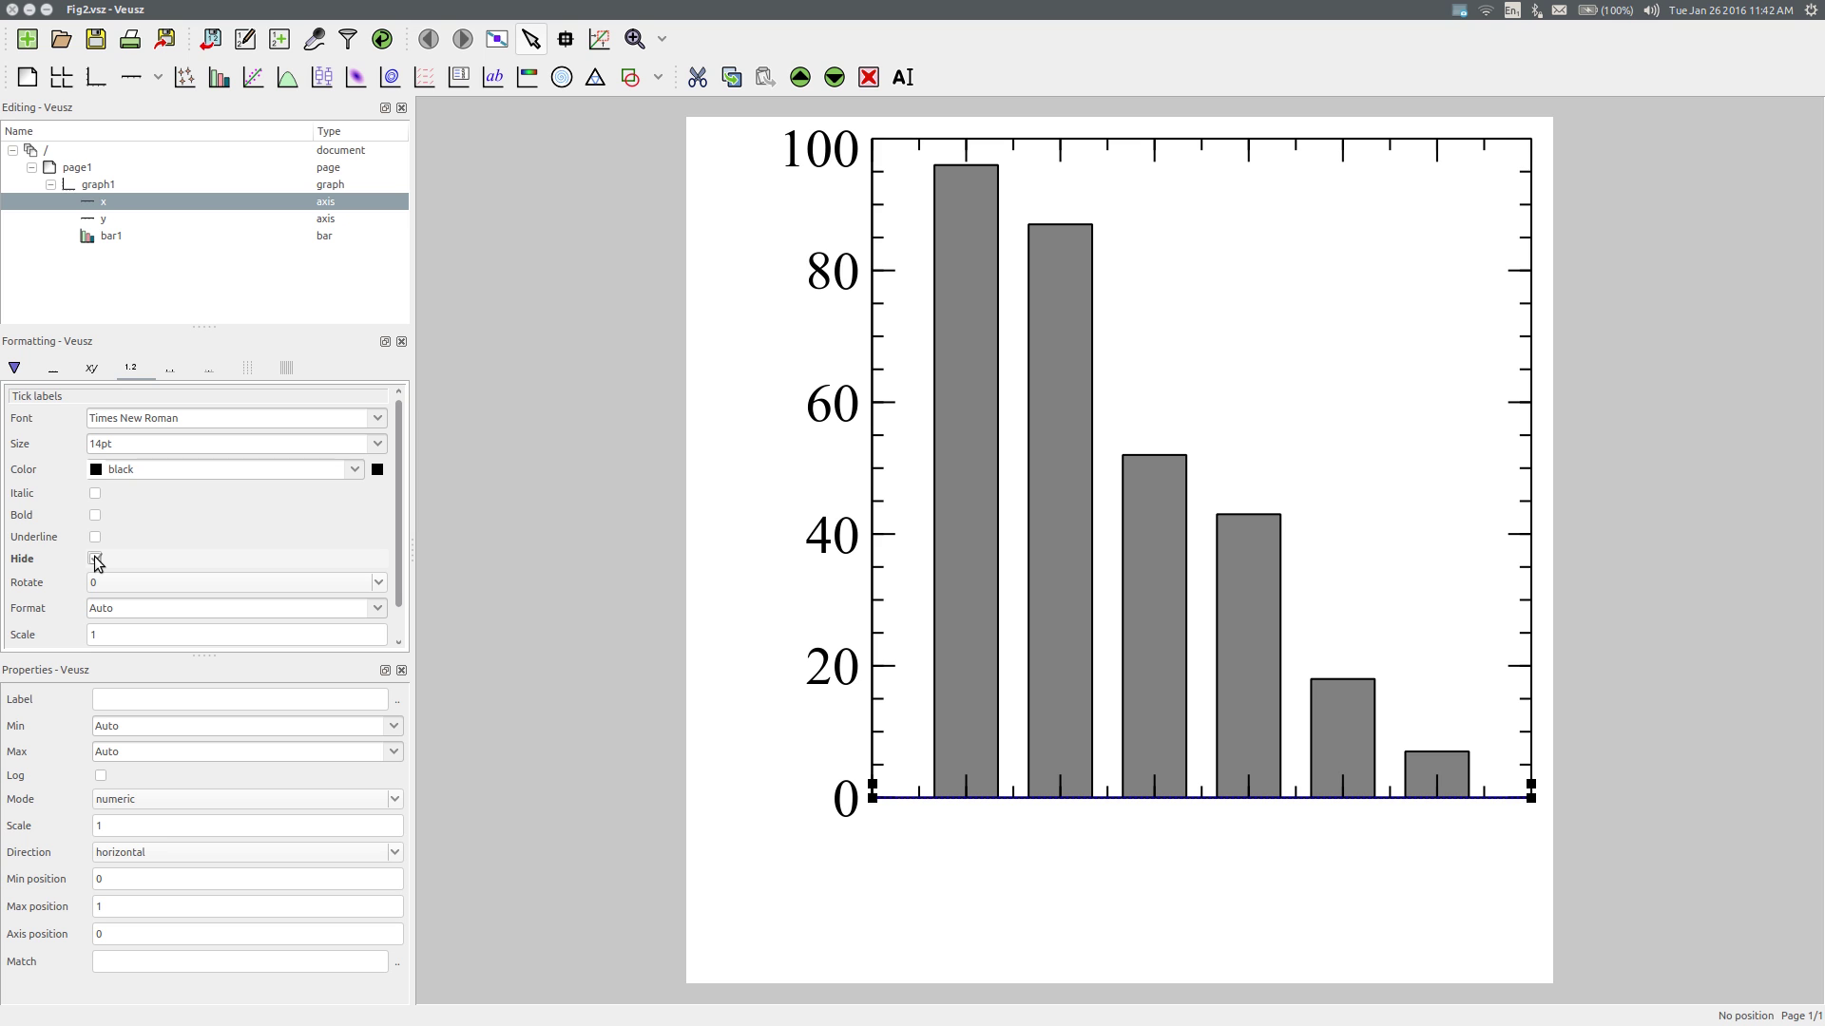
Step: Add a text label to graph1 that takes its text from the Countries dataset
left_click(103, 184)
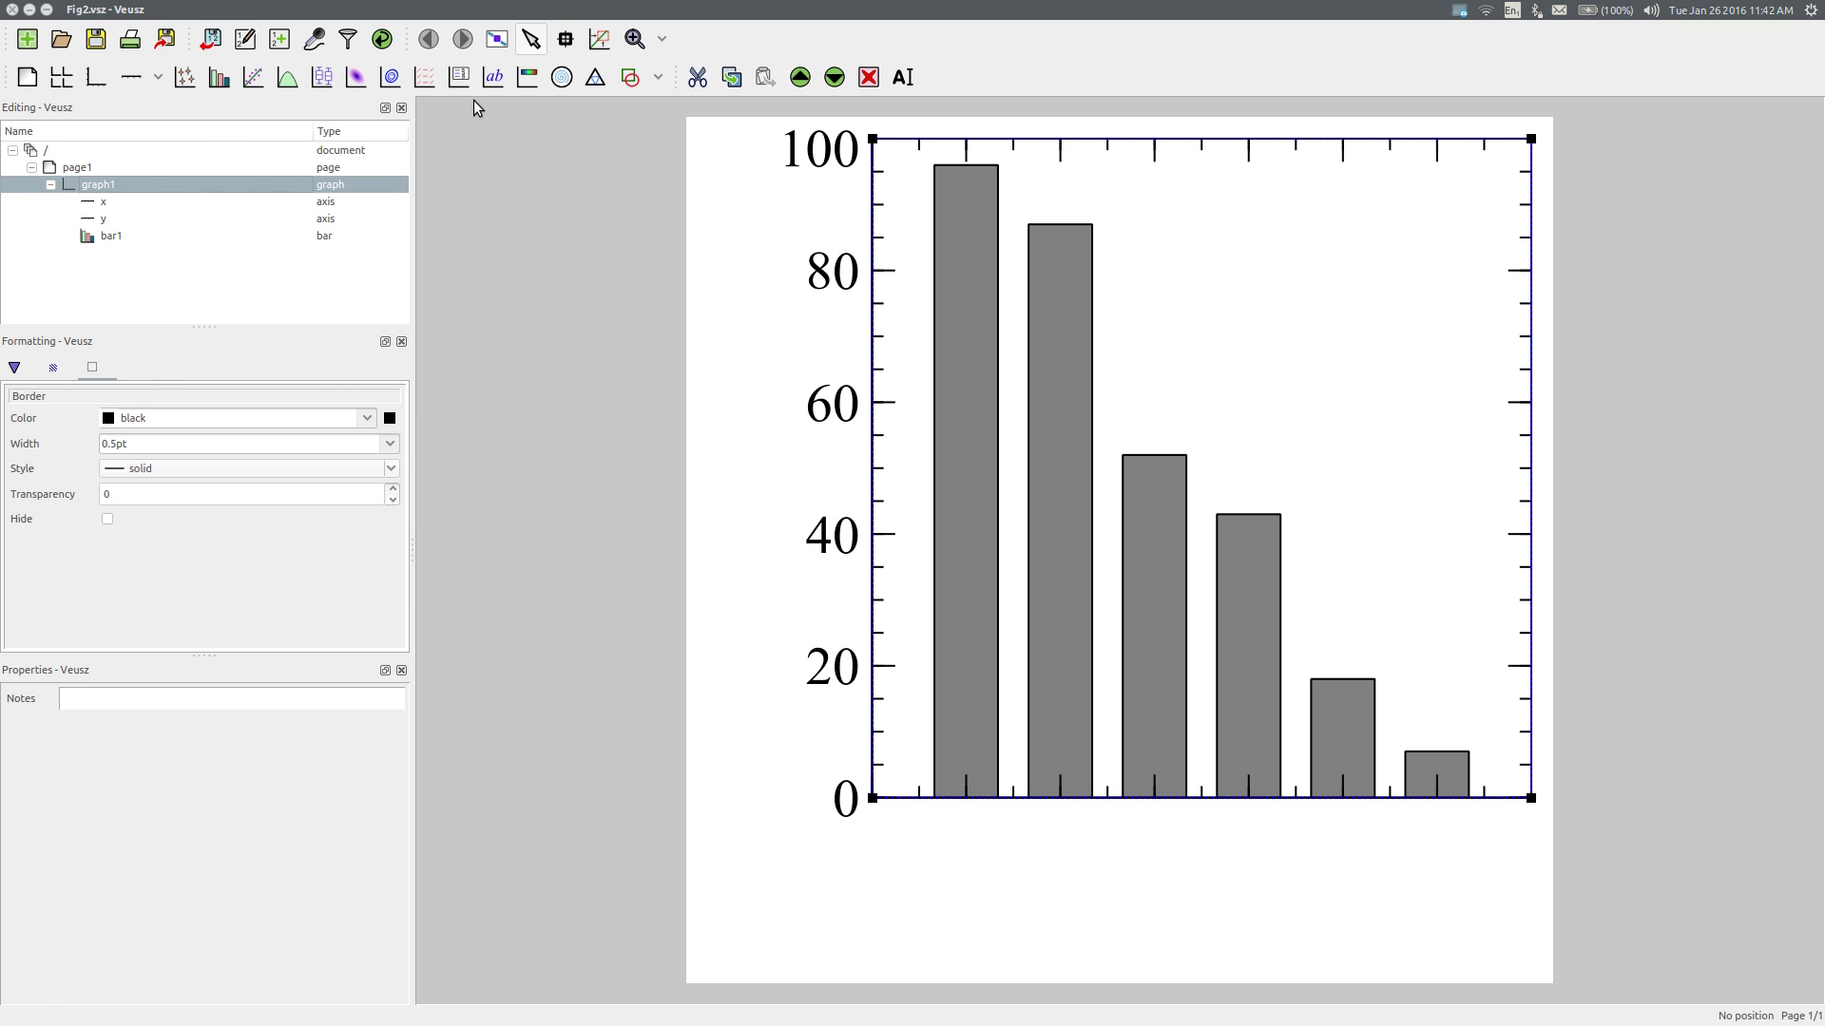
left_click(487, 78)
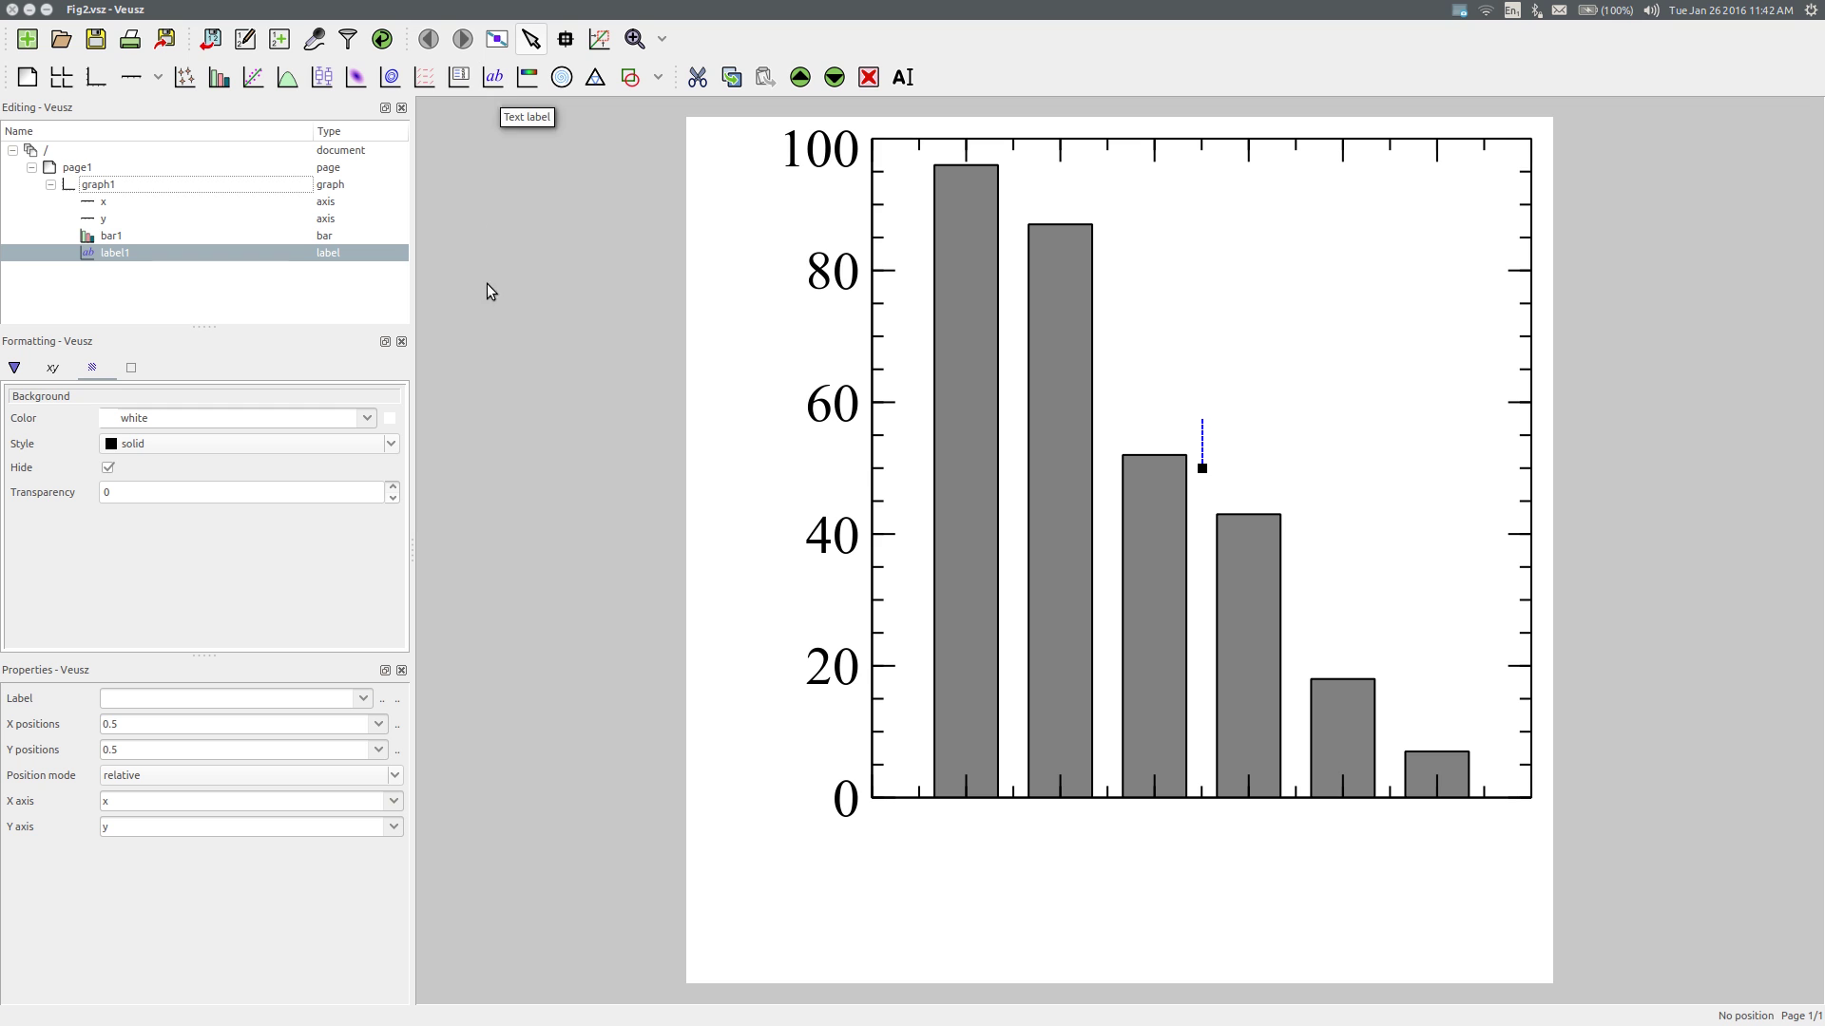
left_click(364, 699)
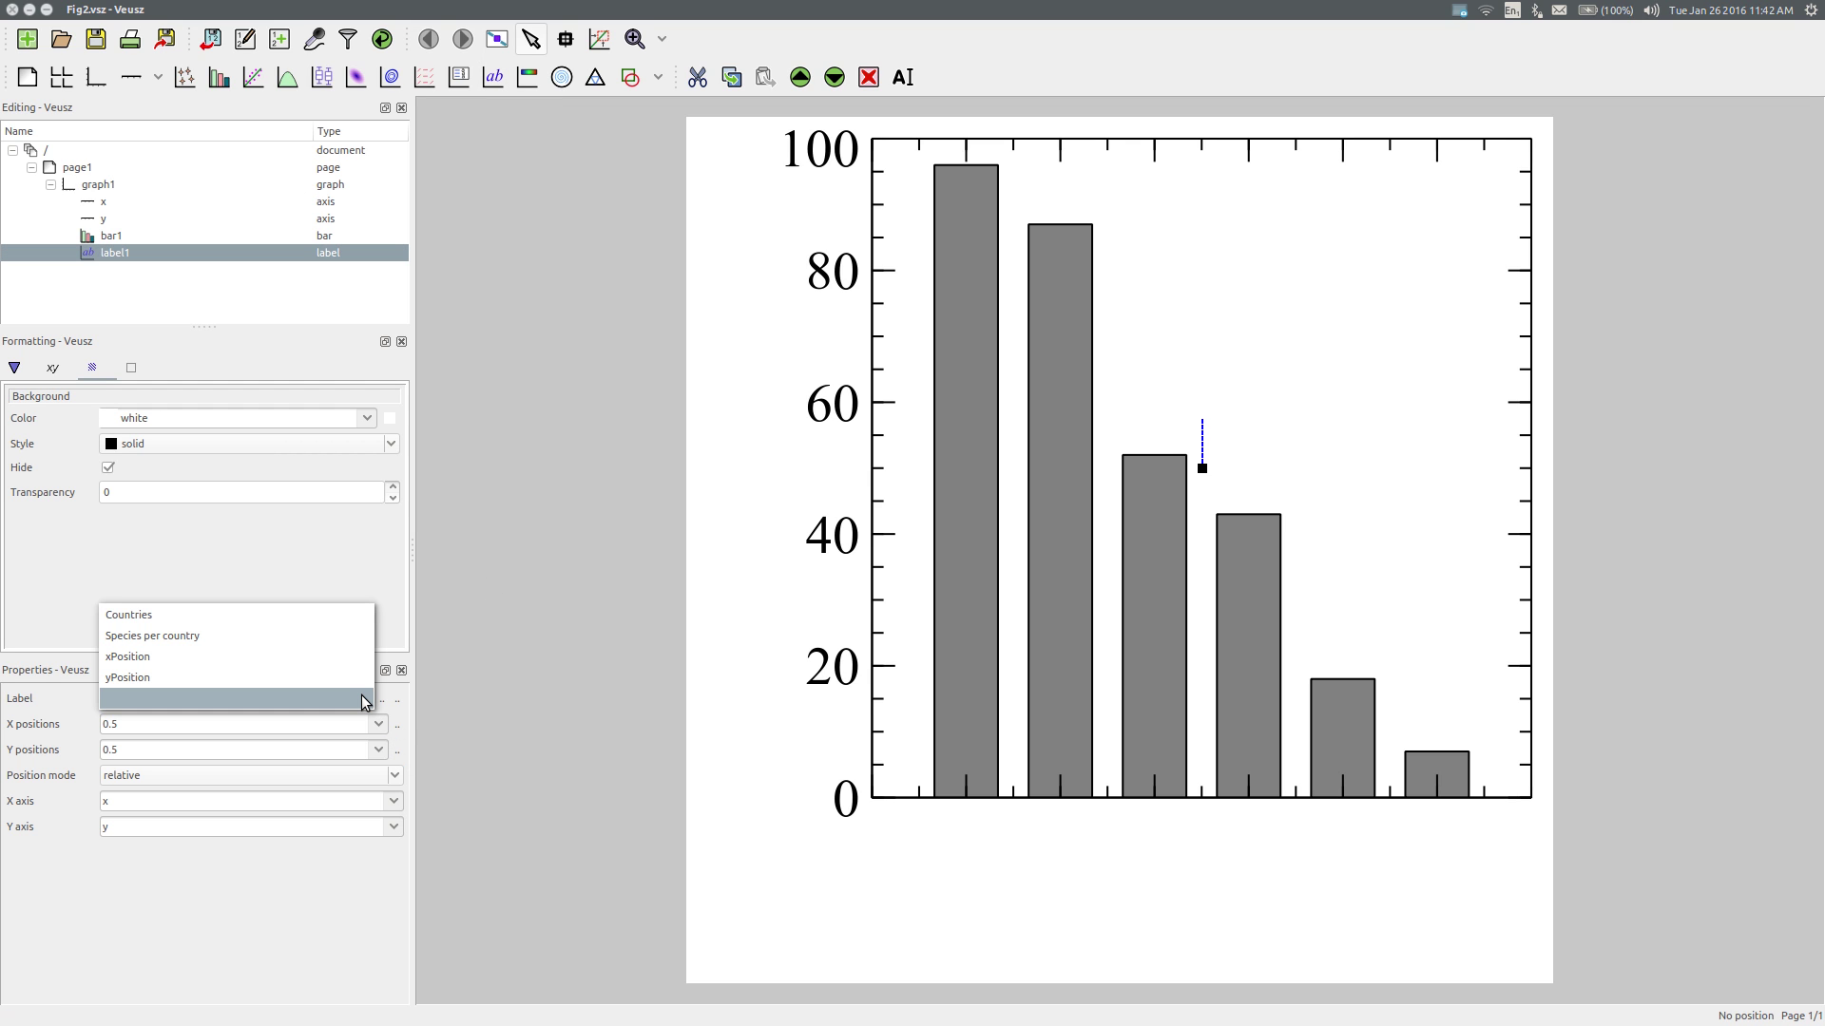
left_click(289, 615)
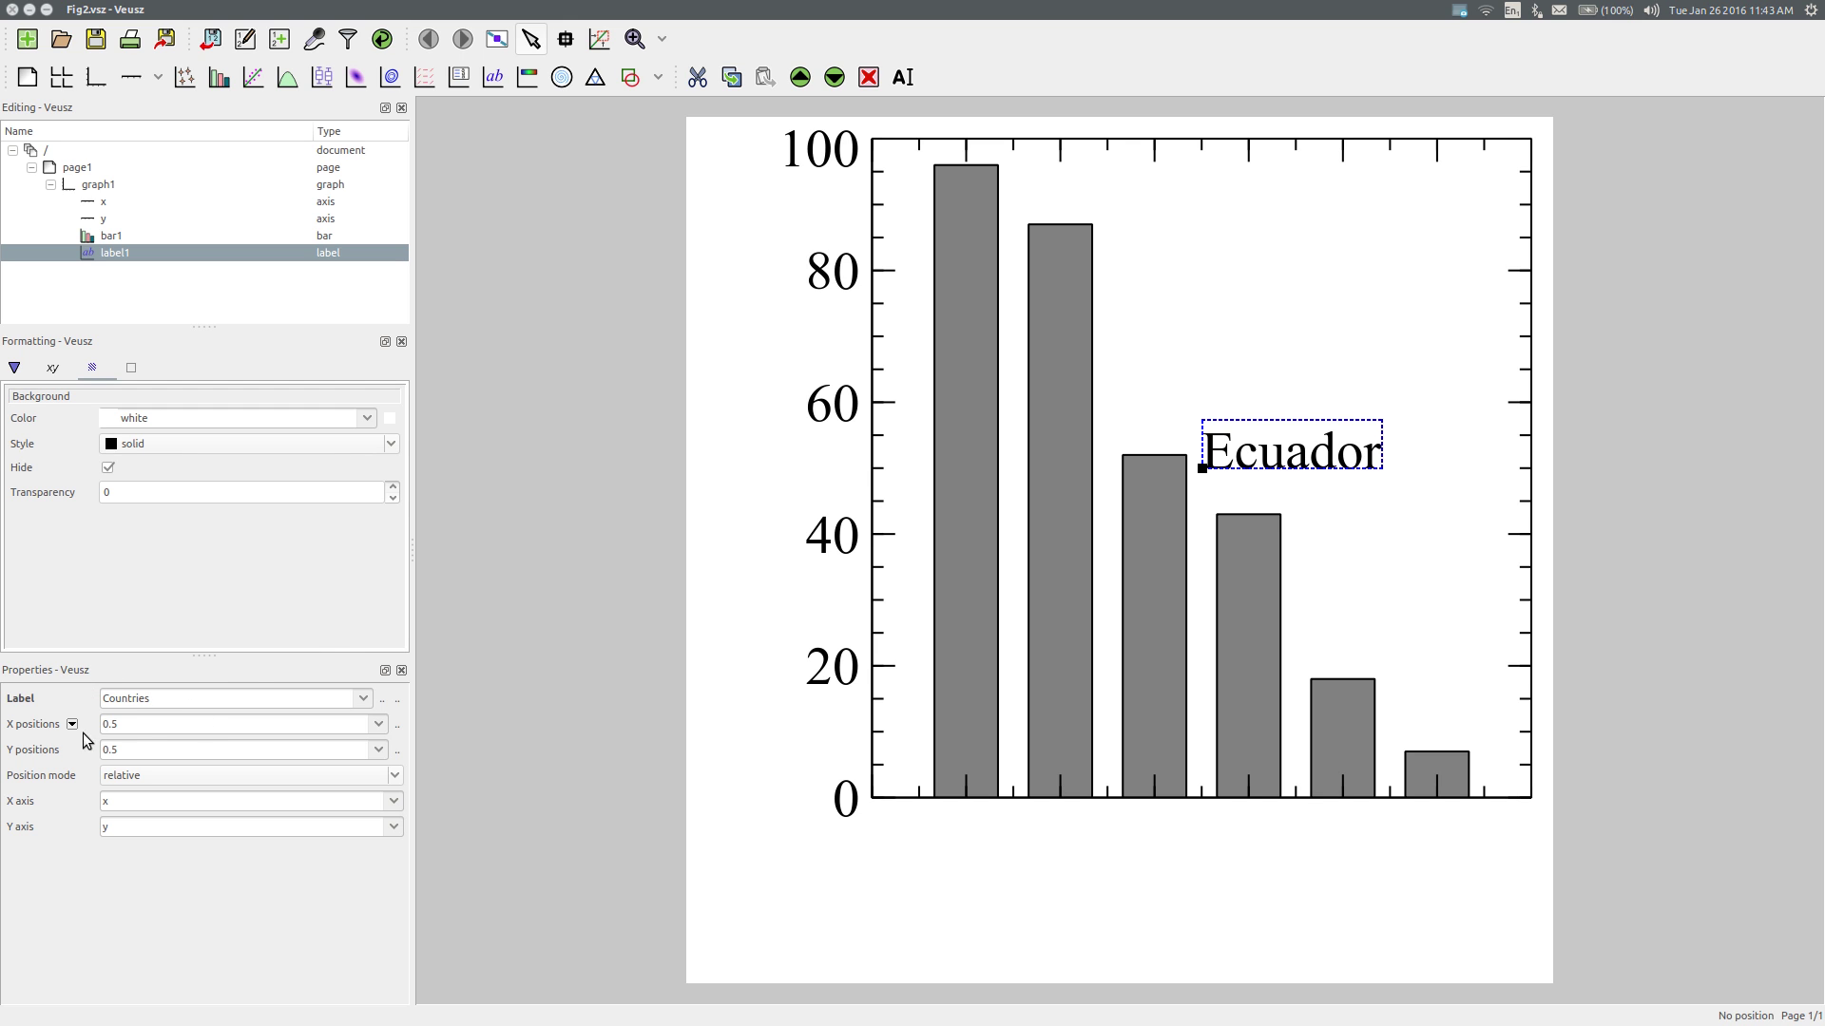
Step: Position the country labels by the xPosition and yPosition datasets, with the position mode set to axes
left_click(378, 728)
left_click(272, 680)
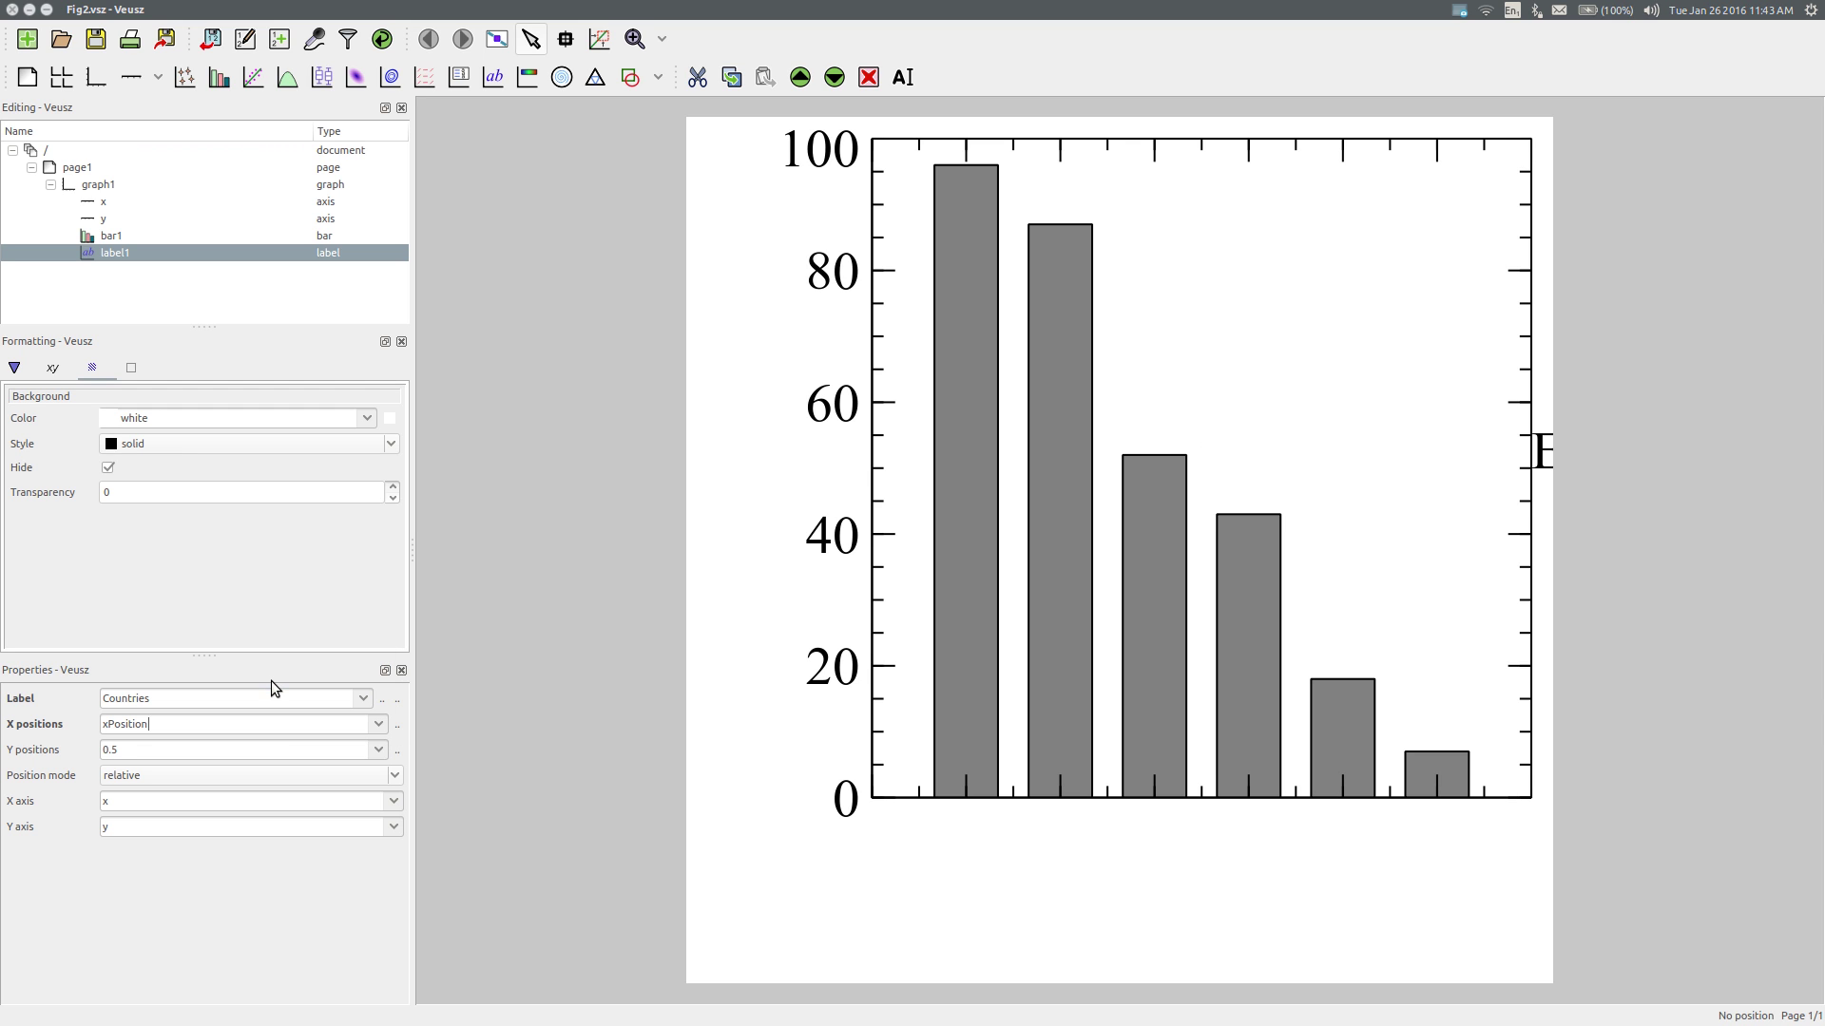
left_click(379, 750)
left_click(297, 731)
left_click(137, 777)
left_click(119, 755)
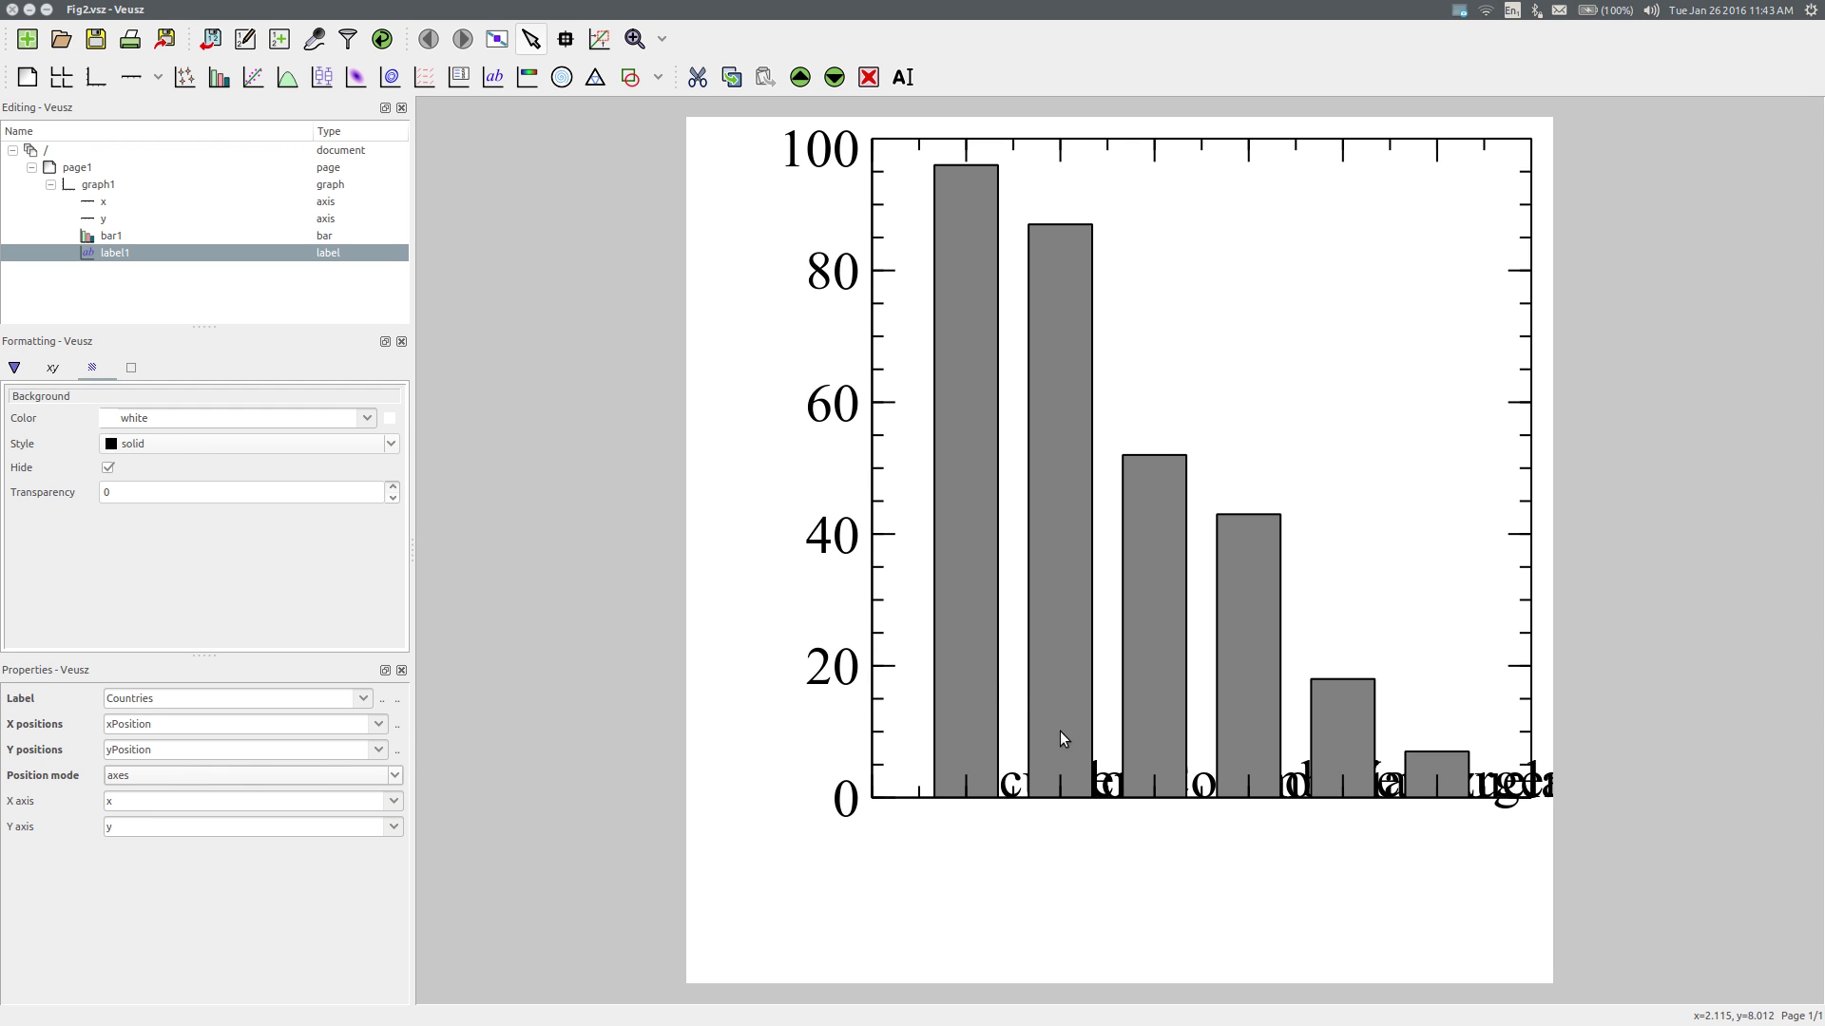
Step: Set the country labels to right horizontal alignment, top vertical alignment and an angle of 315
left_click(52, 370)
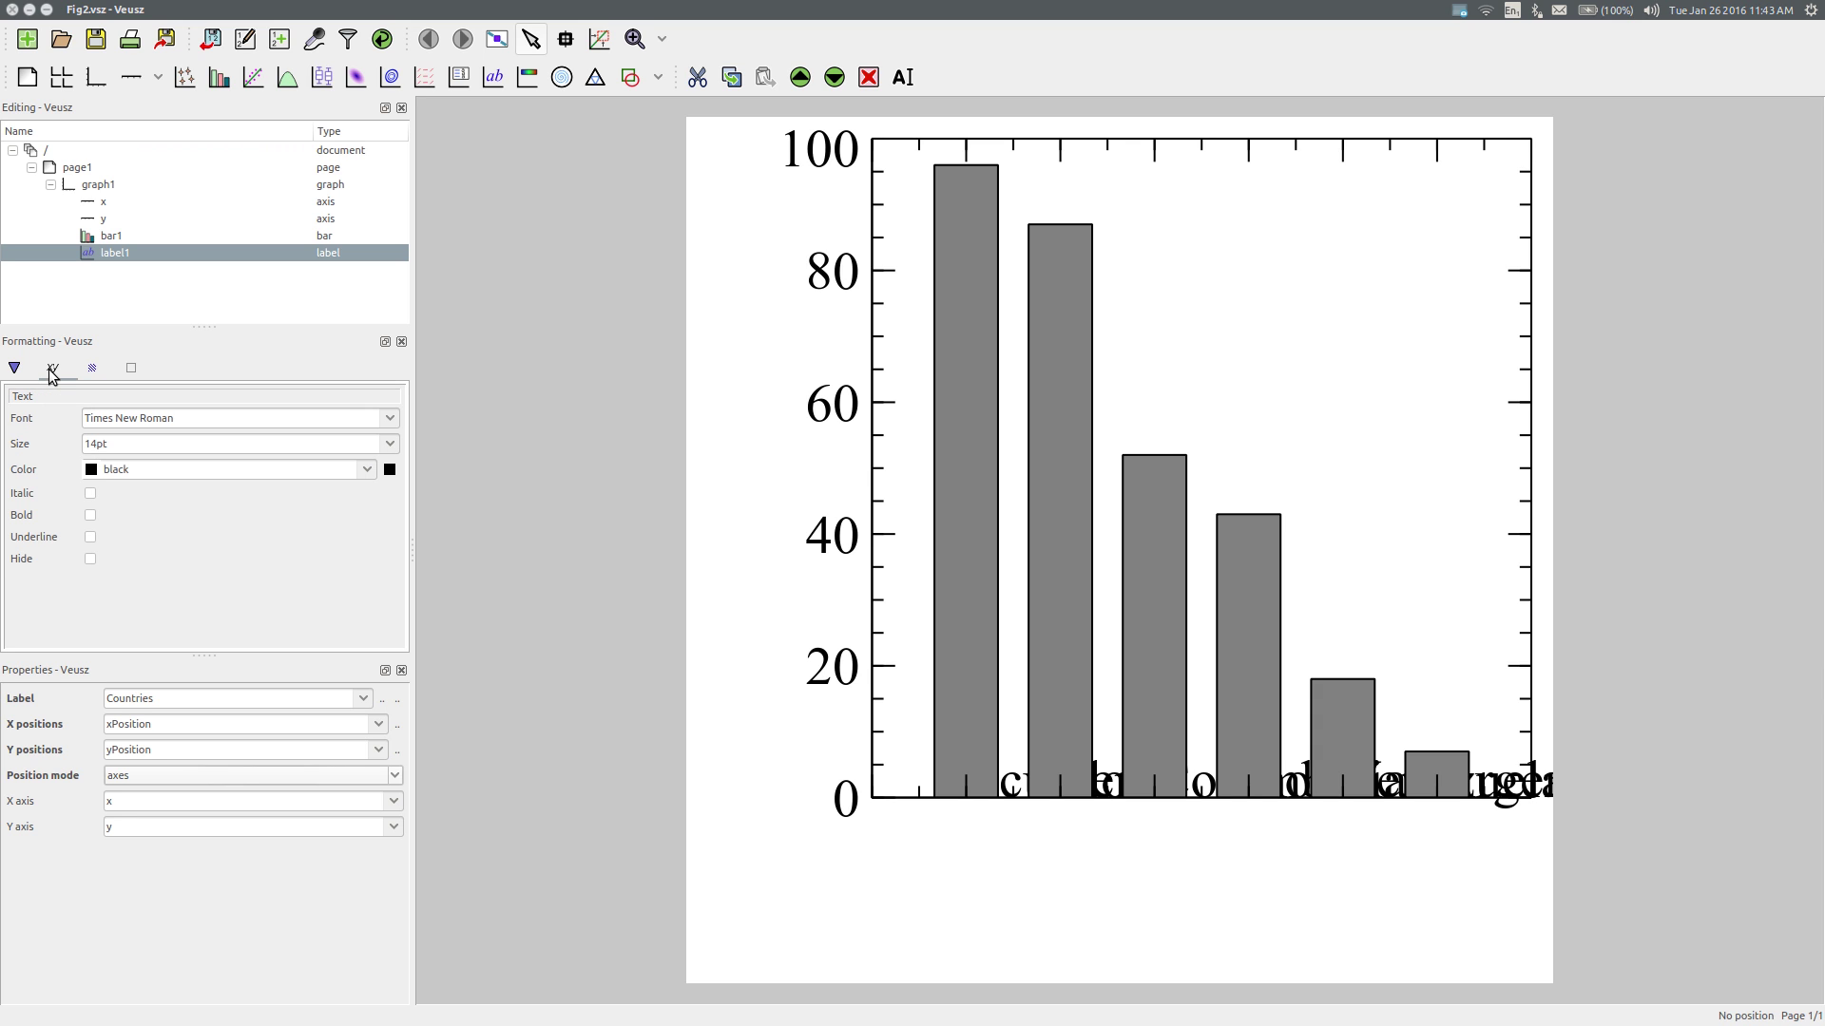
left_click(95, 369)
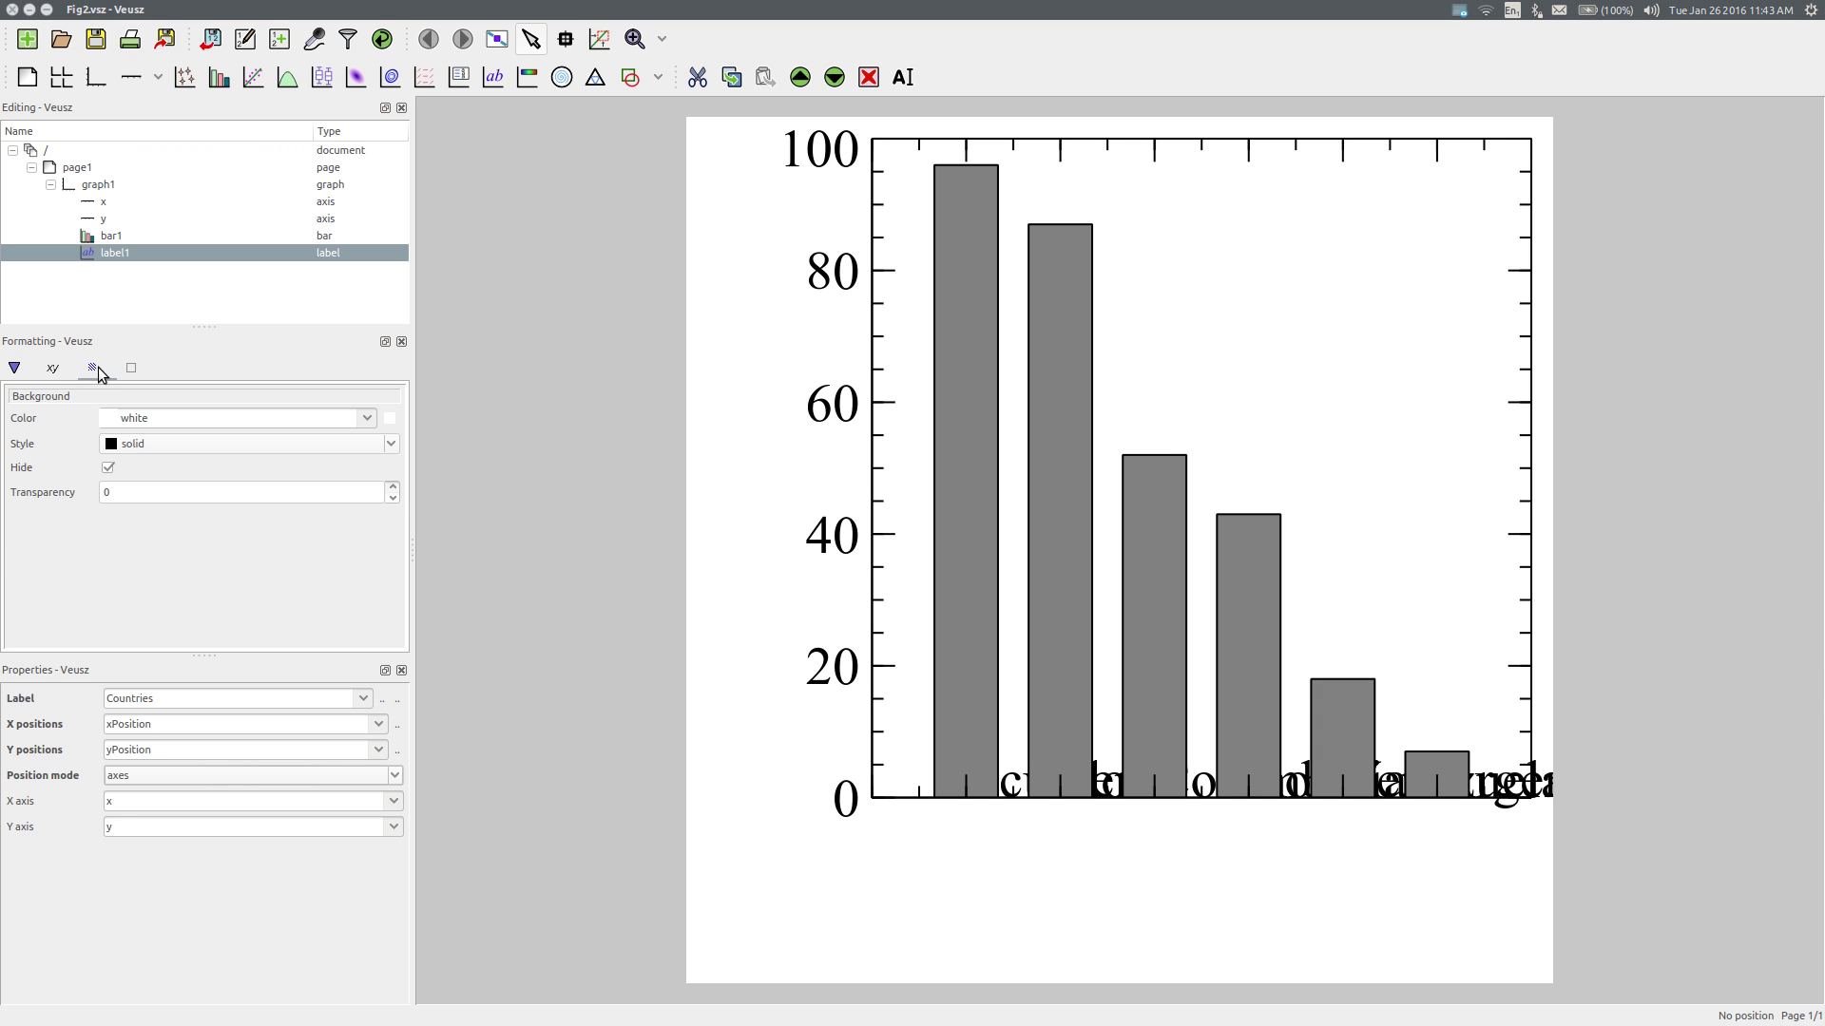
left_click(14, 371)
left_click(144, 441)
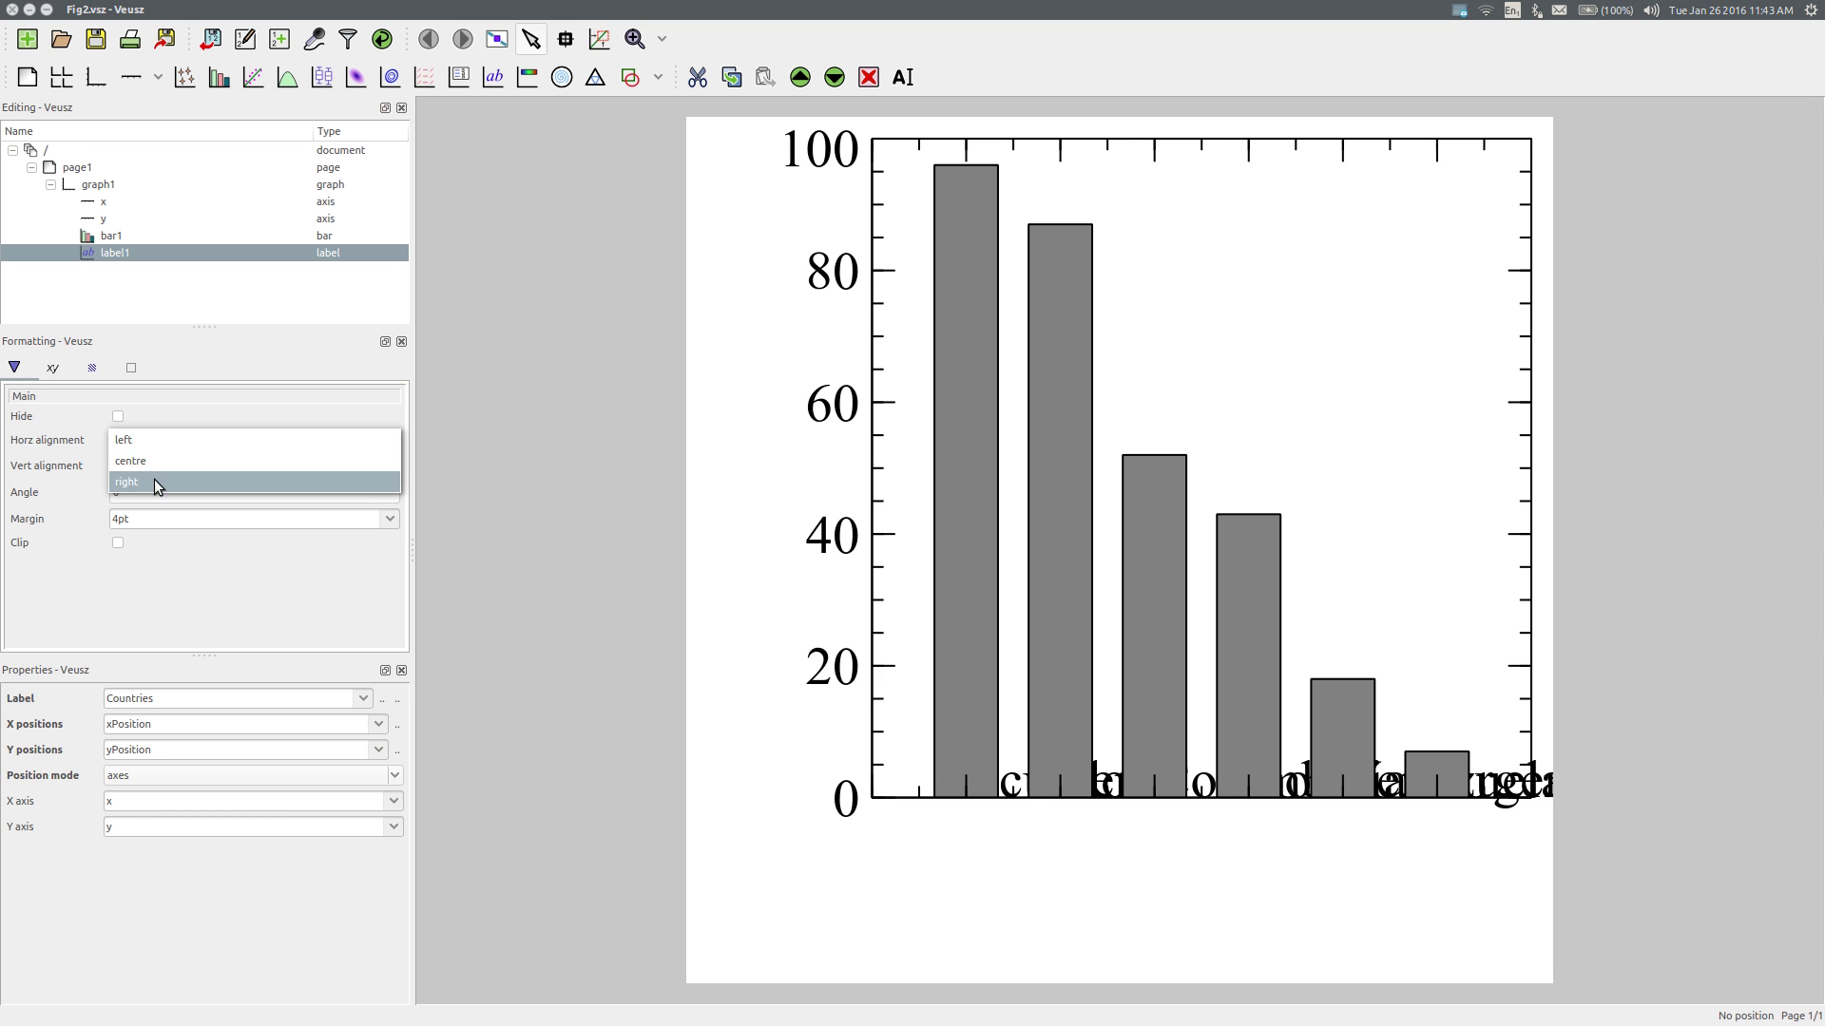
left_click(153, 480)
left_click(142, 468)
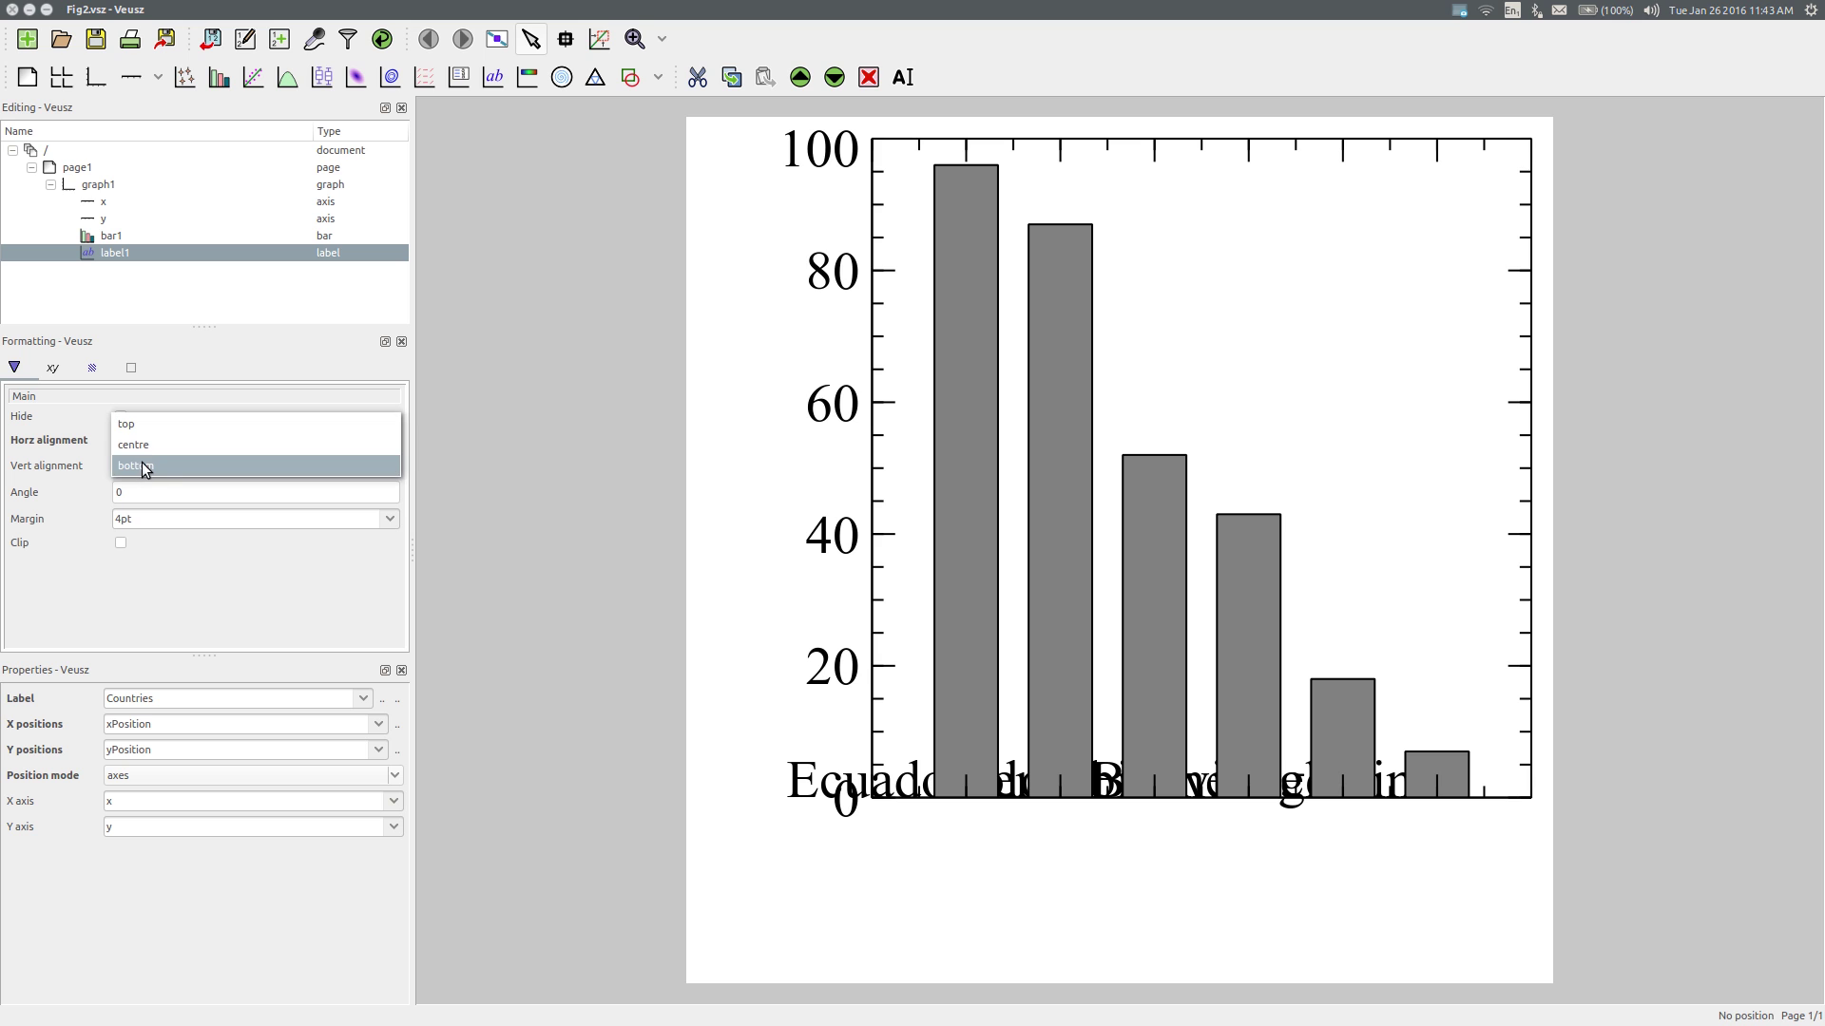
left_click(134, 424)
left_click_drag(146, 496, 111, 489)
type("31")
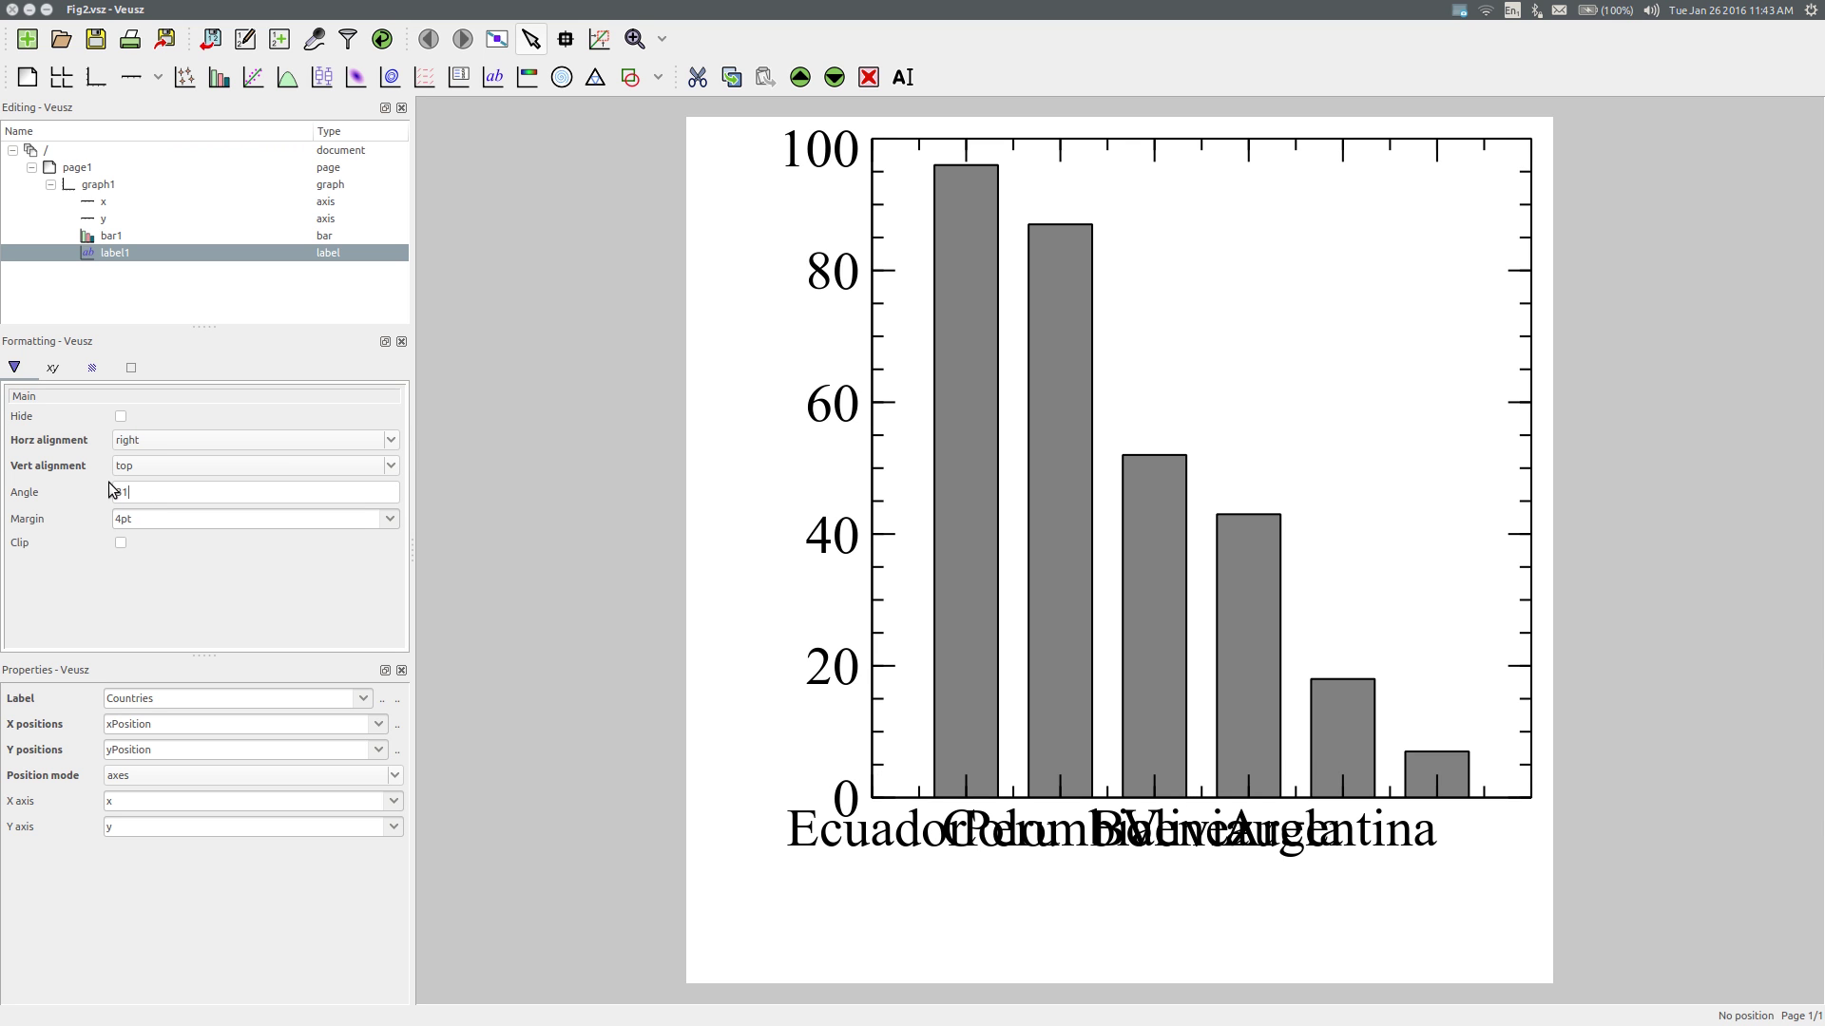
key("Return")
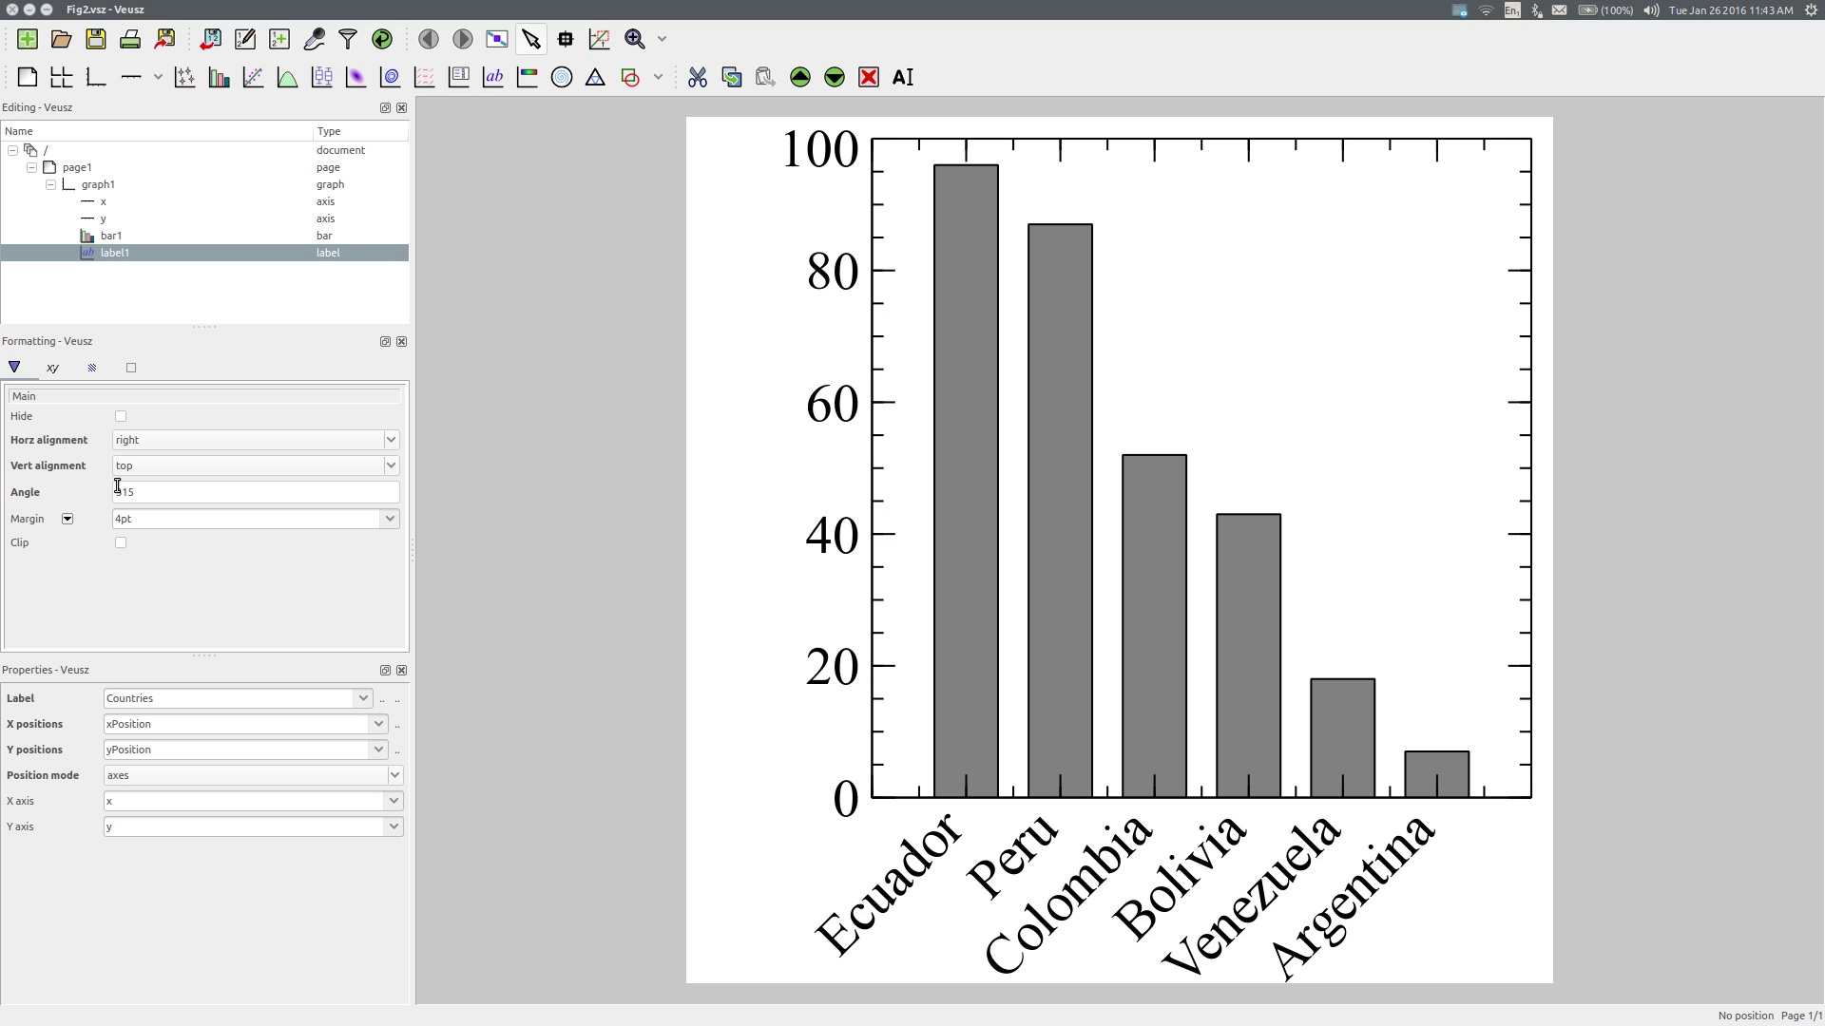
Step: Format the country labels' text in Arial at 10pt
left_click(55, 370)
left_click(390, 418)
type("ar")
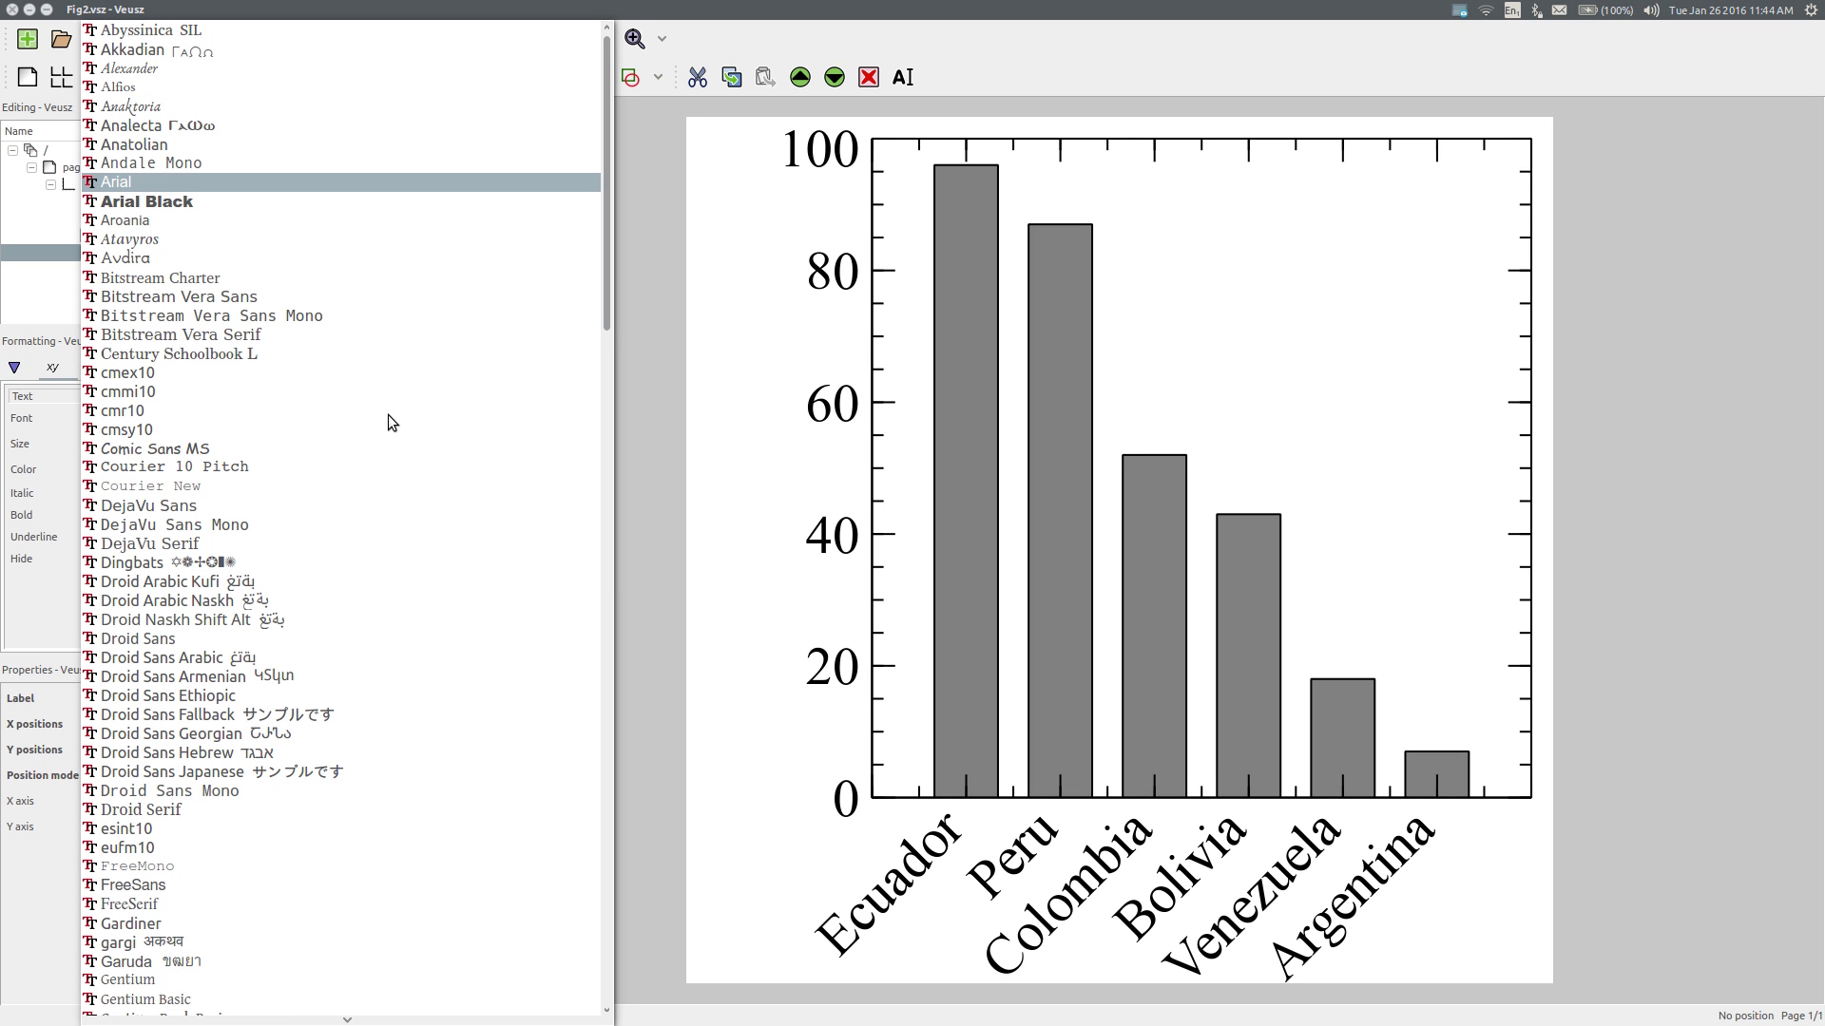
key("Return")
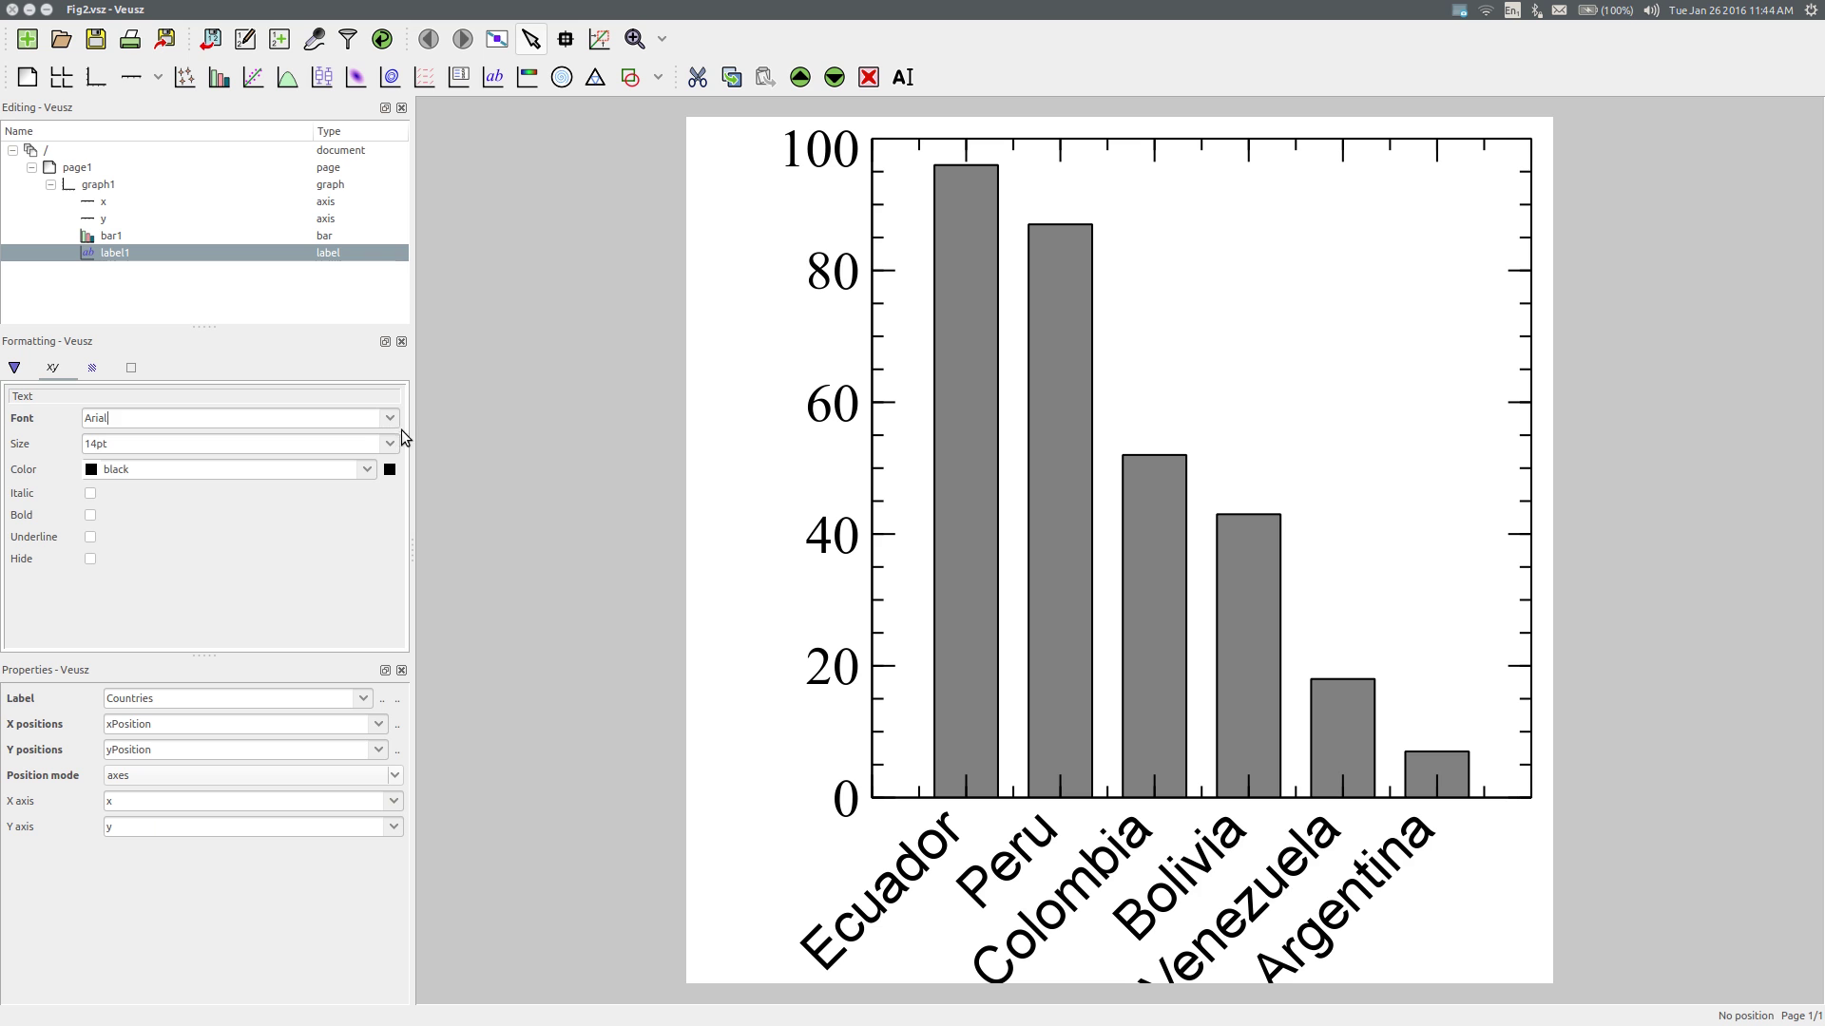
left_click(389, 444)
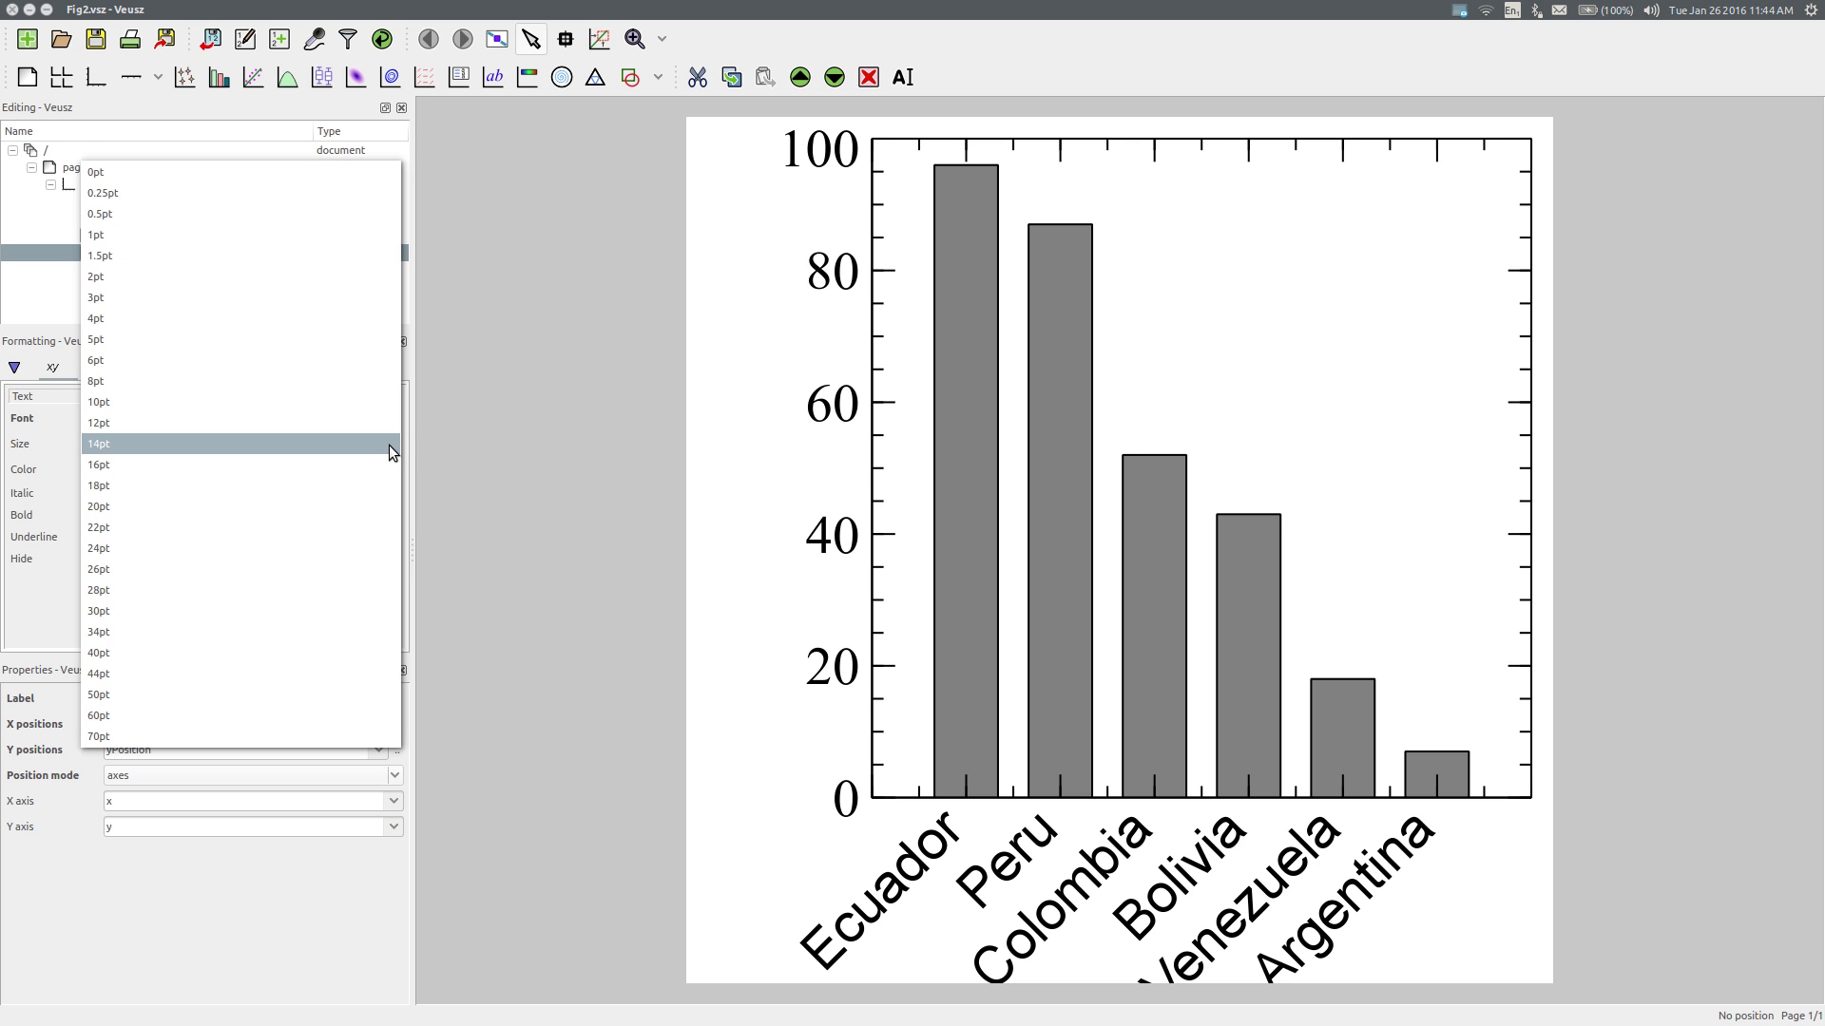
left_click(150, 401)
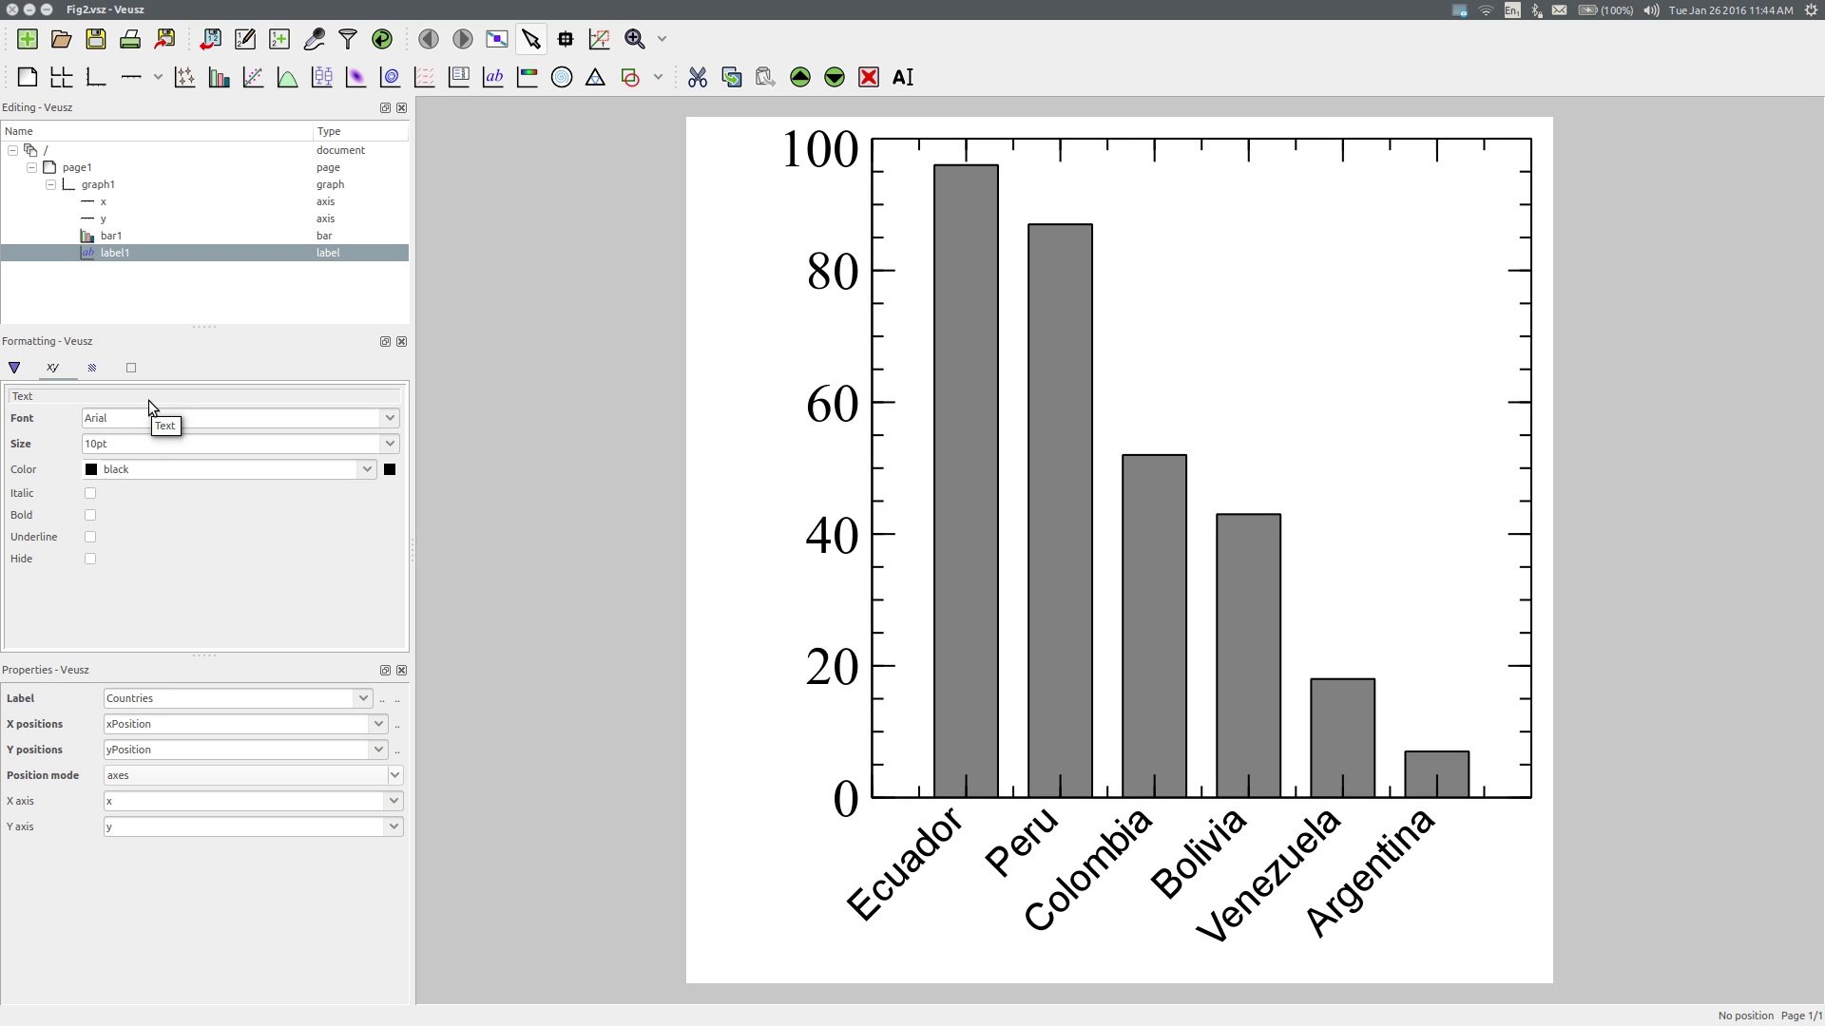
Step: Give the y axis the label "Number of species"
left_click(113, 220)
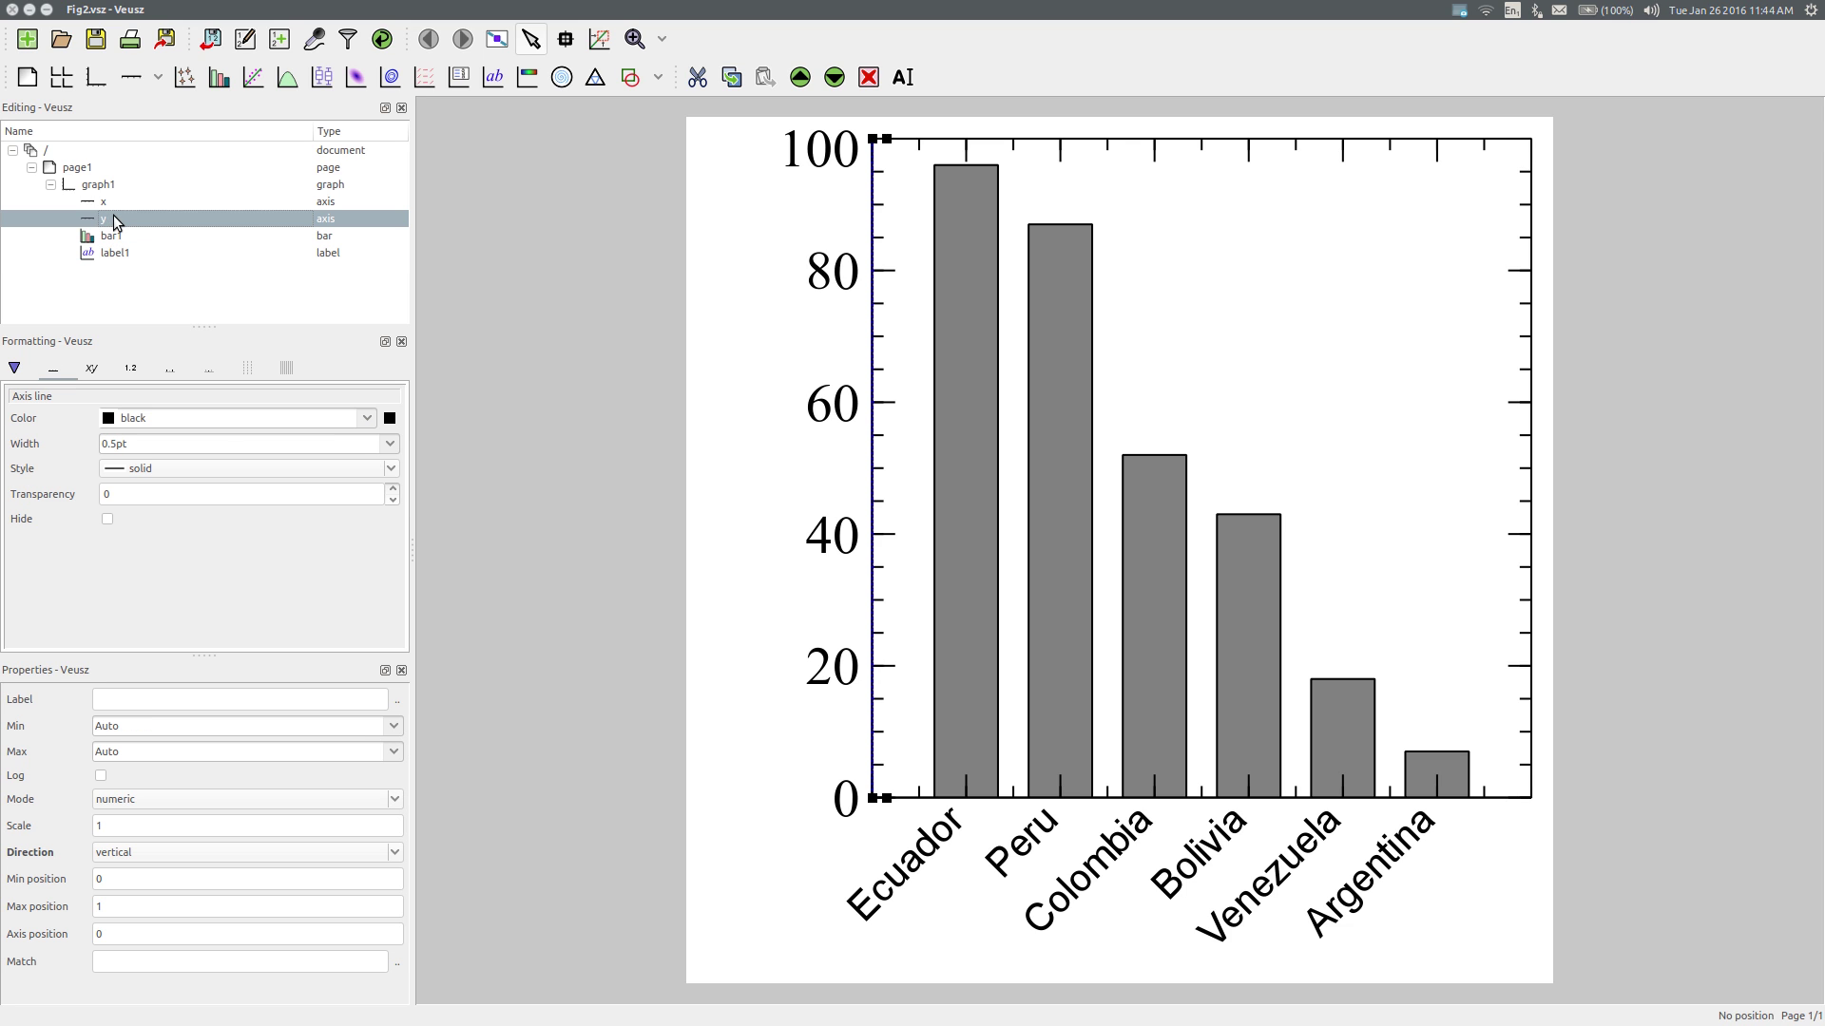
left_click(152, 699)
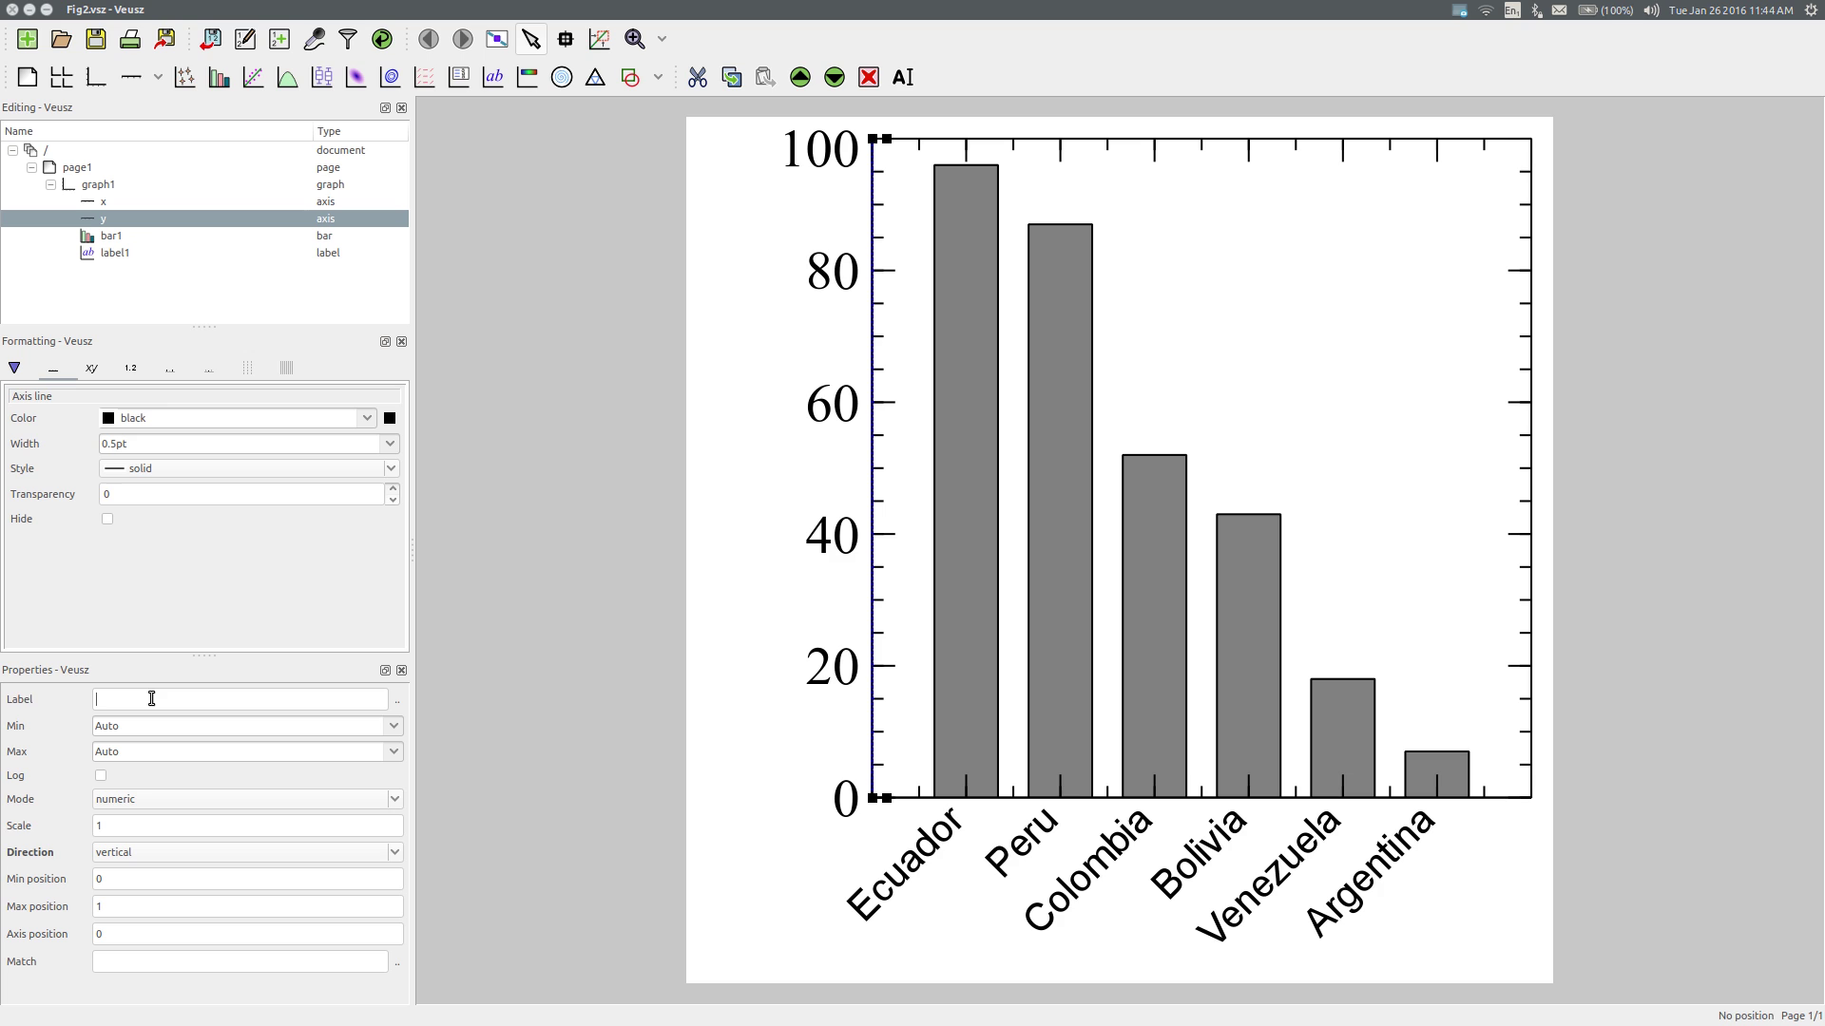
type("Number of species")
Step: Format the y axis label text in Arial at 10pt
left_click(90, 370)
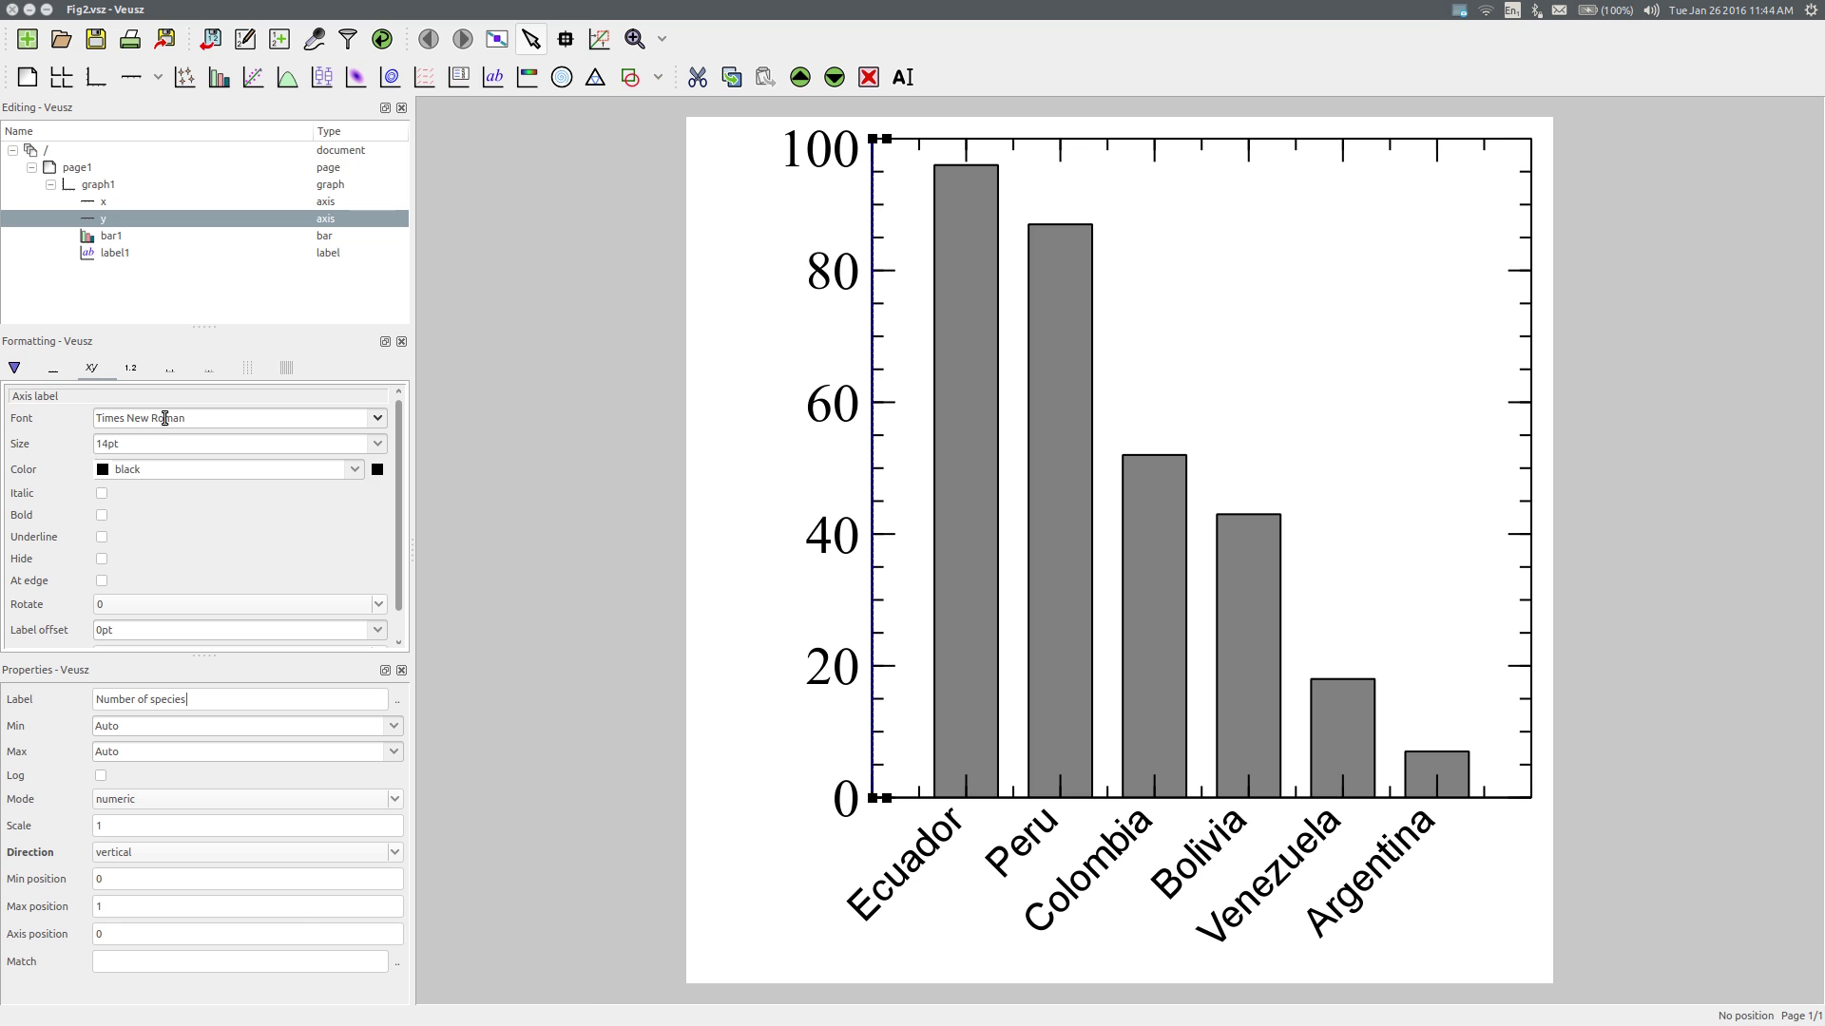
left_click(371, 419)
type("Arial")
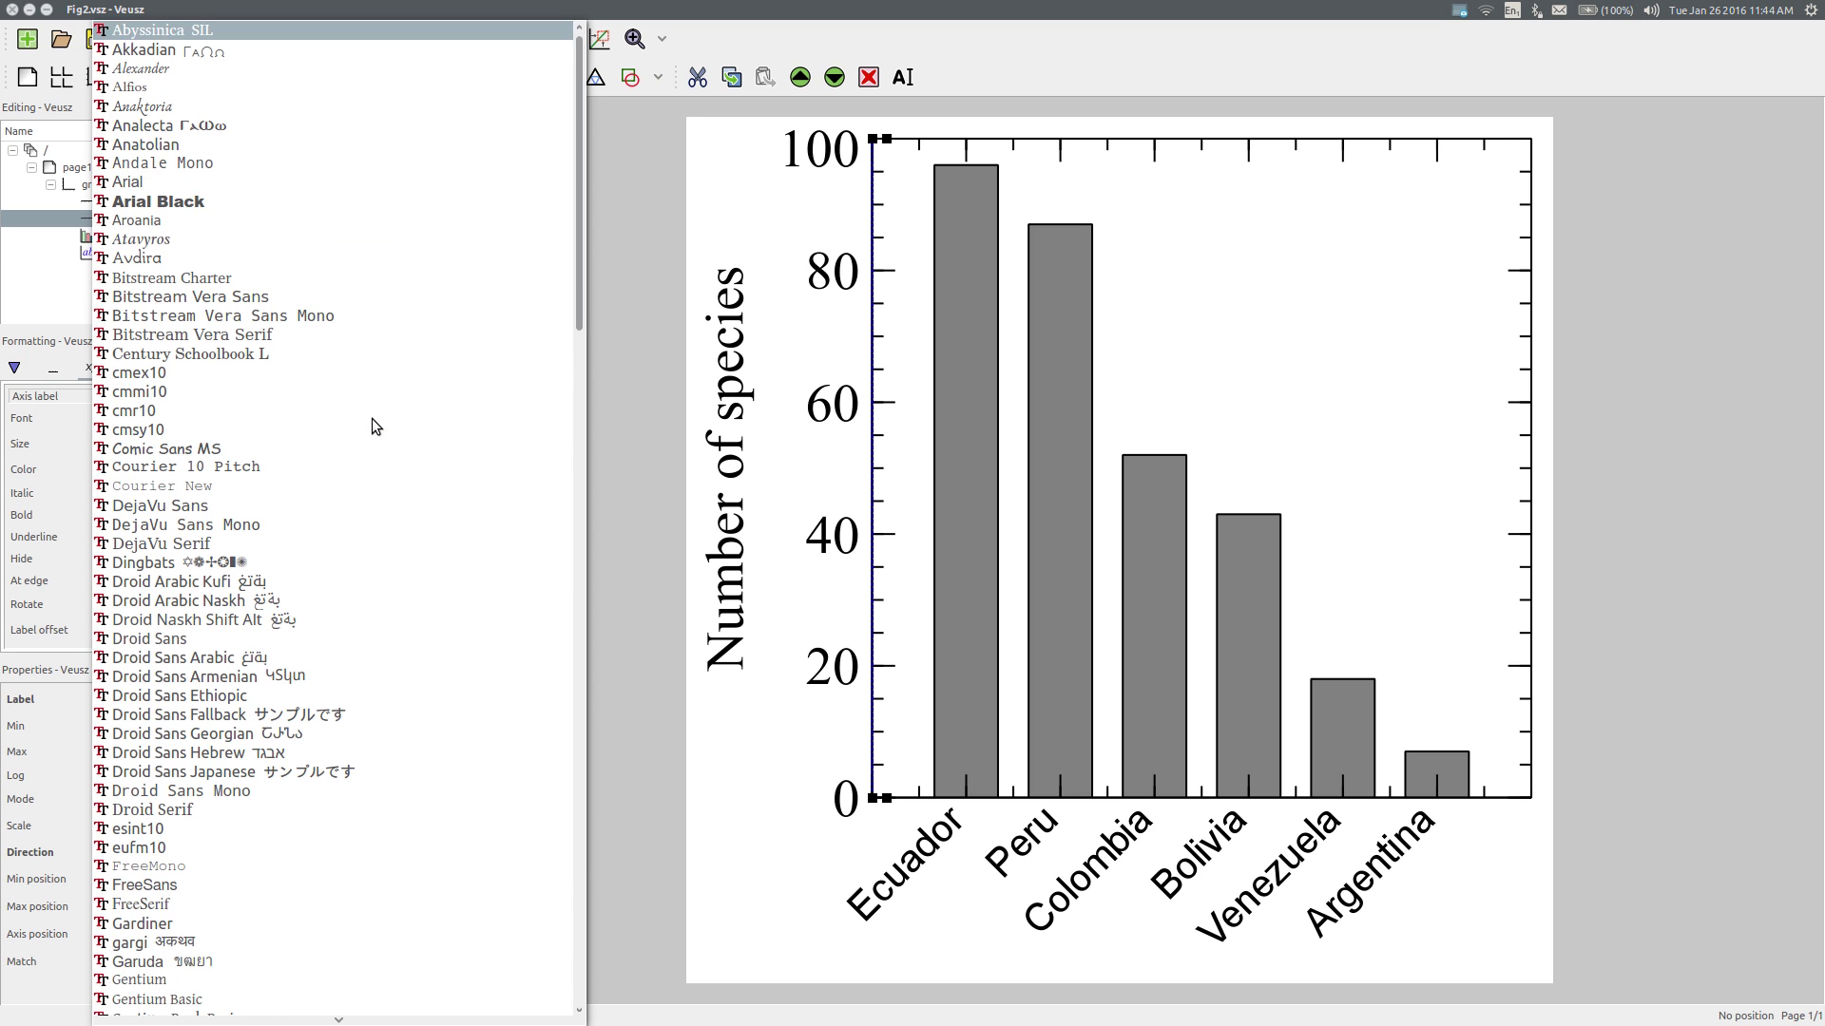
key("Return")
key("Tab")
type("10pt")
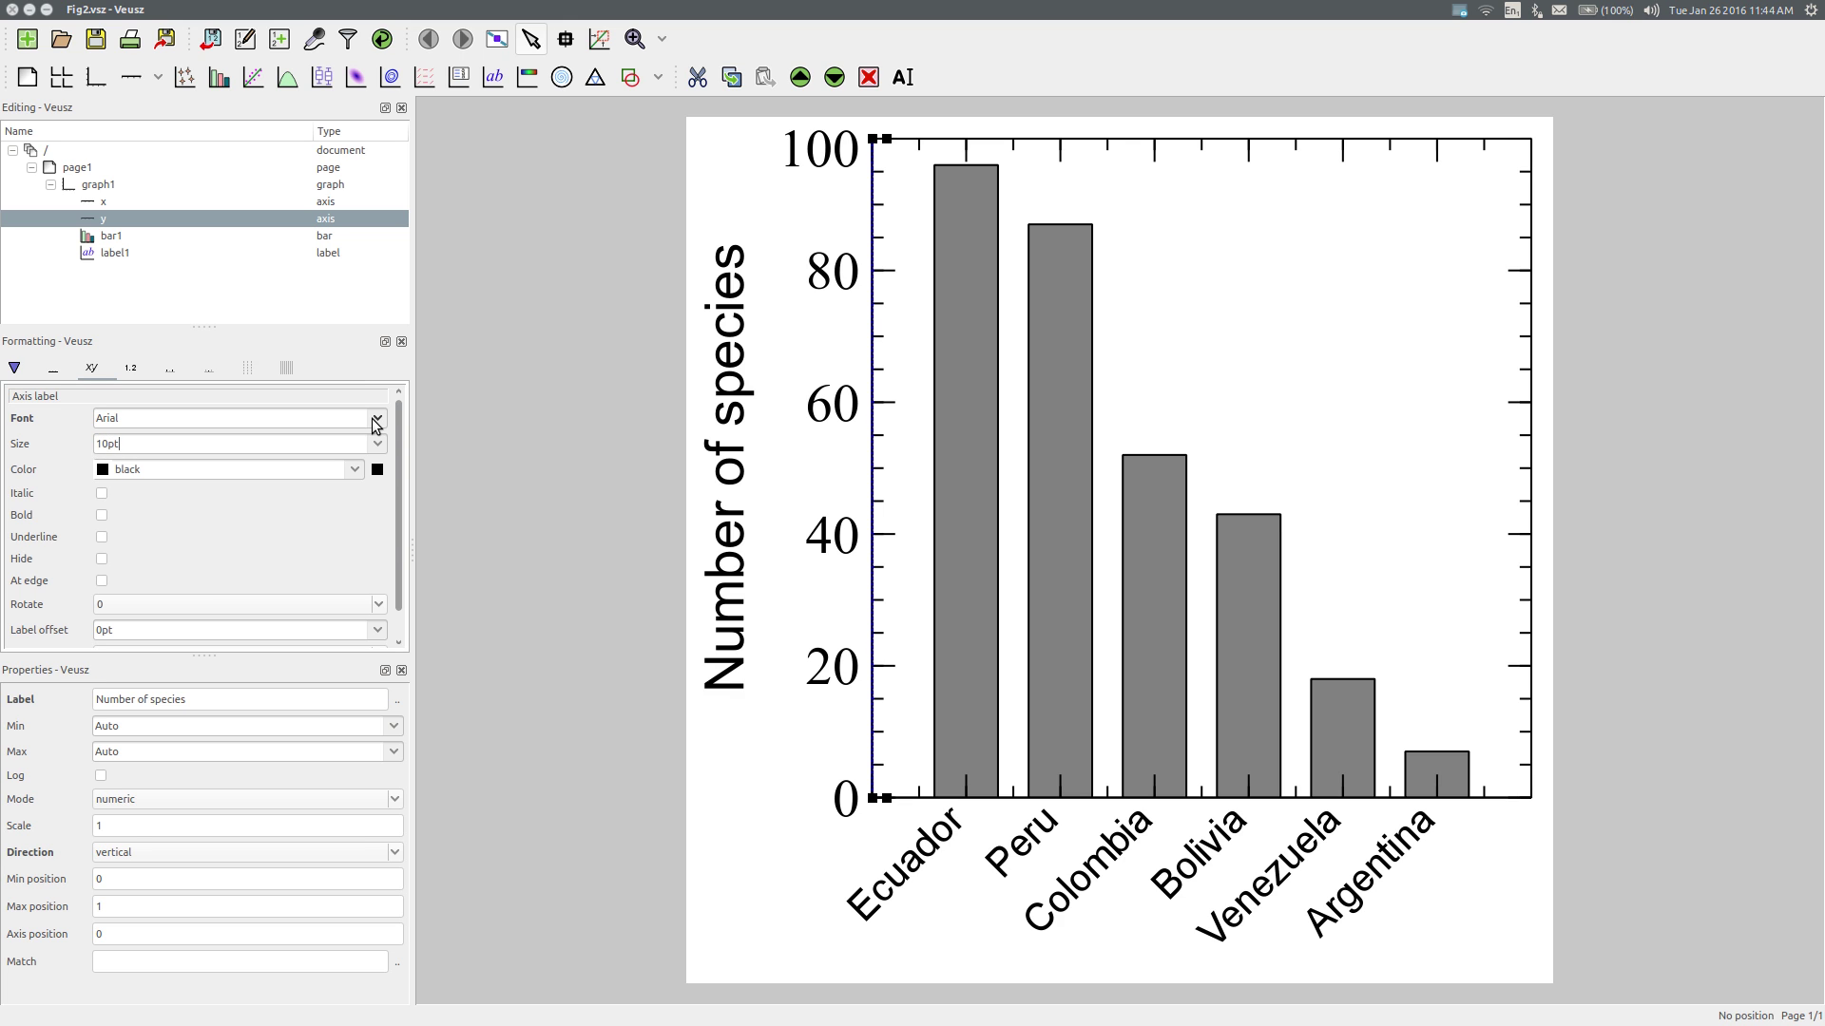
key("Return")
Step: Format the y axis tick labels in Arial at 10pt
left_click(133, 371)
left_click(376, 418)
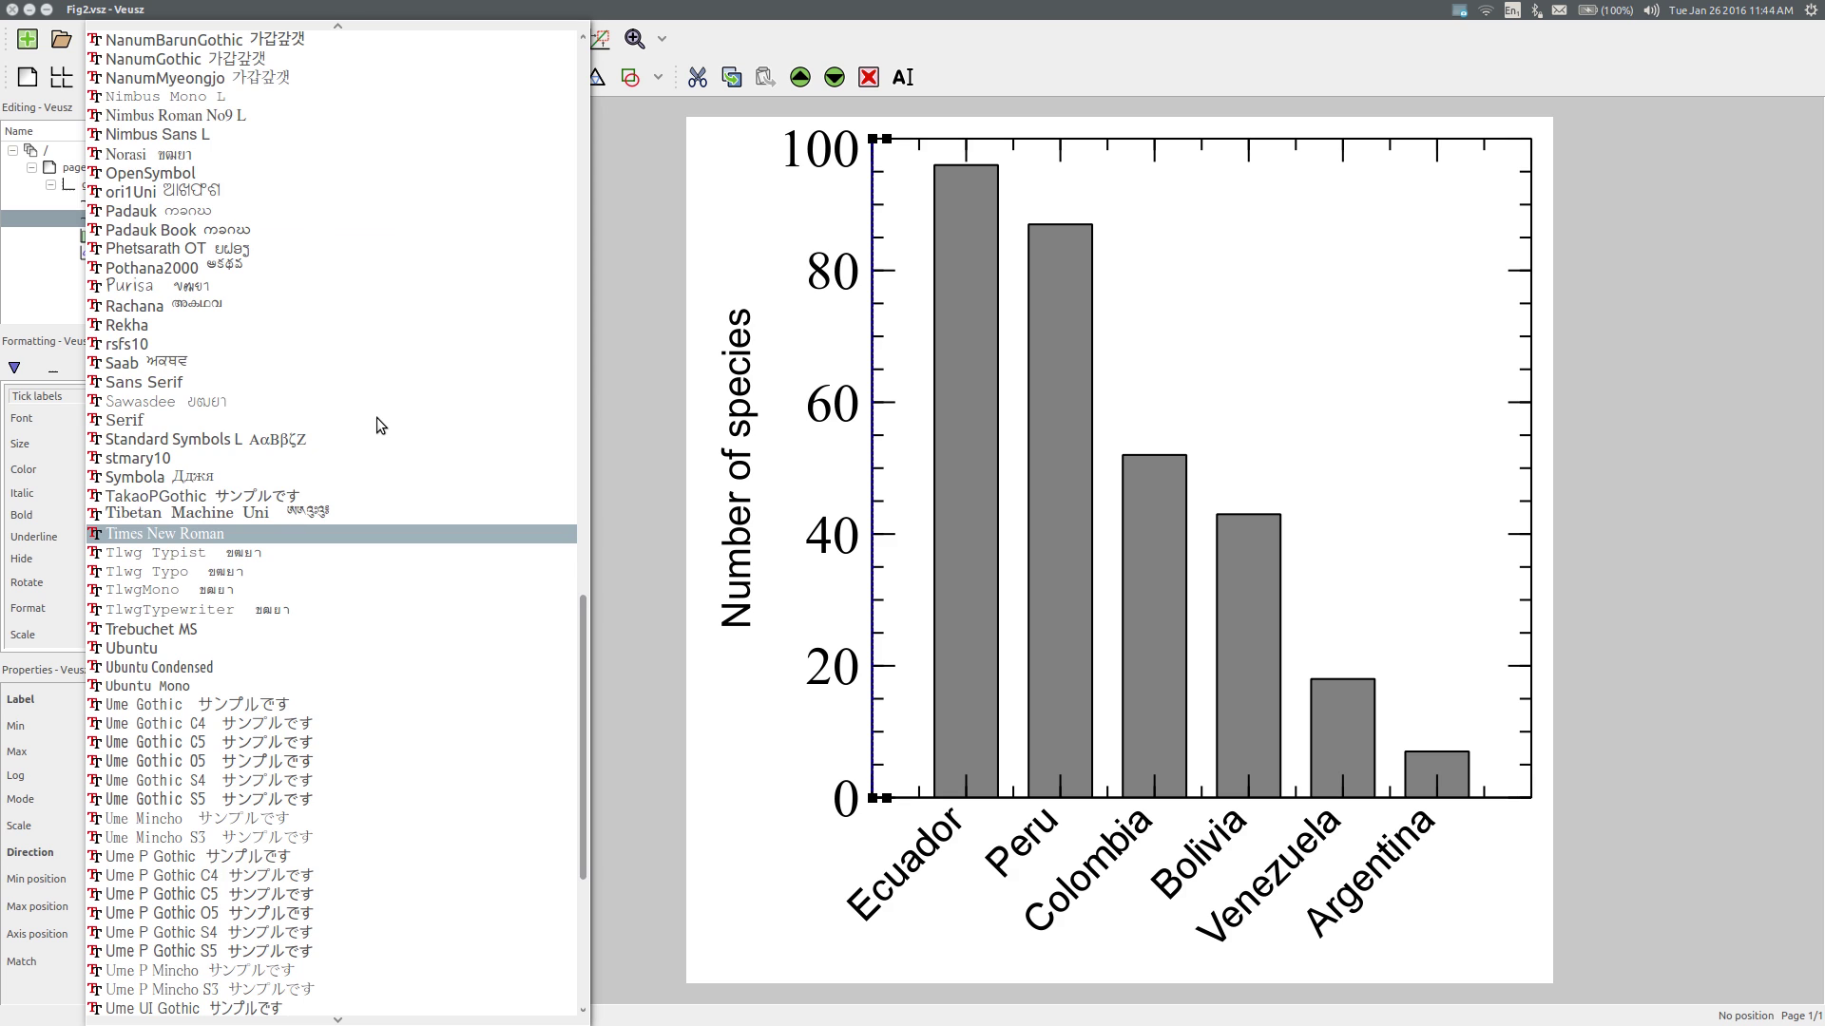
key("Return")
key("Tab")
type("10")
key("BackSpace")
type("0pt")
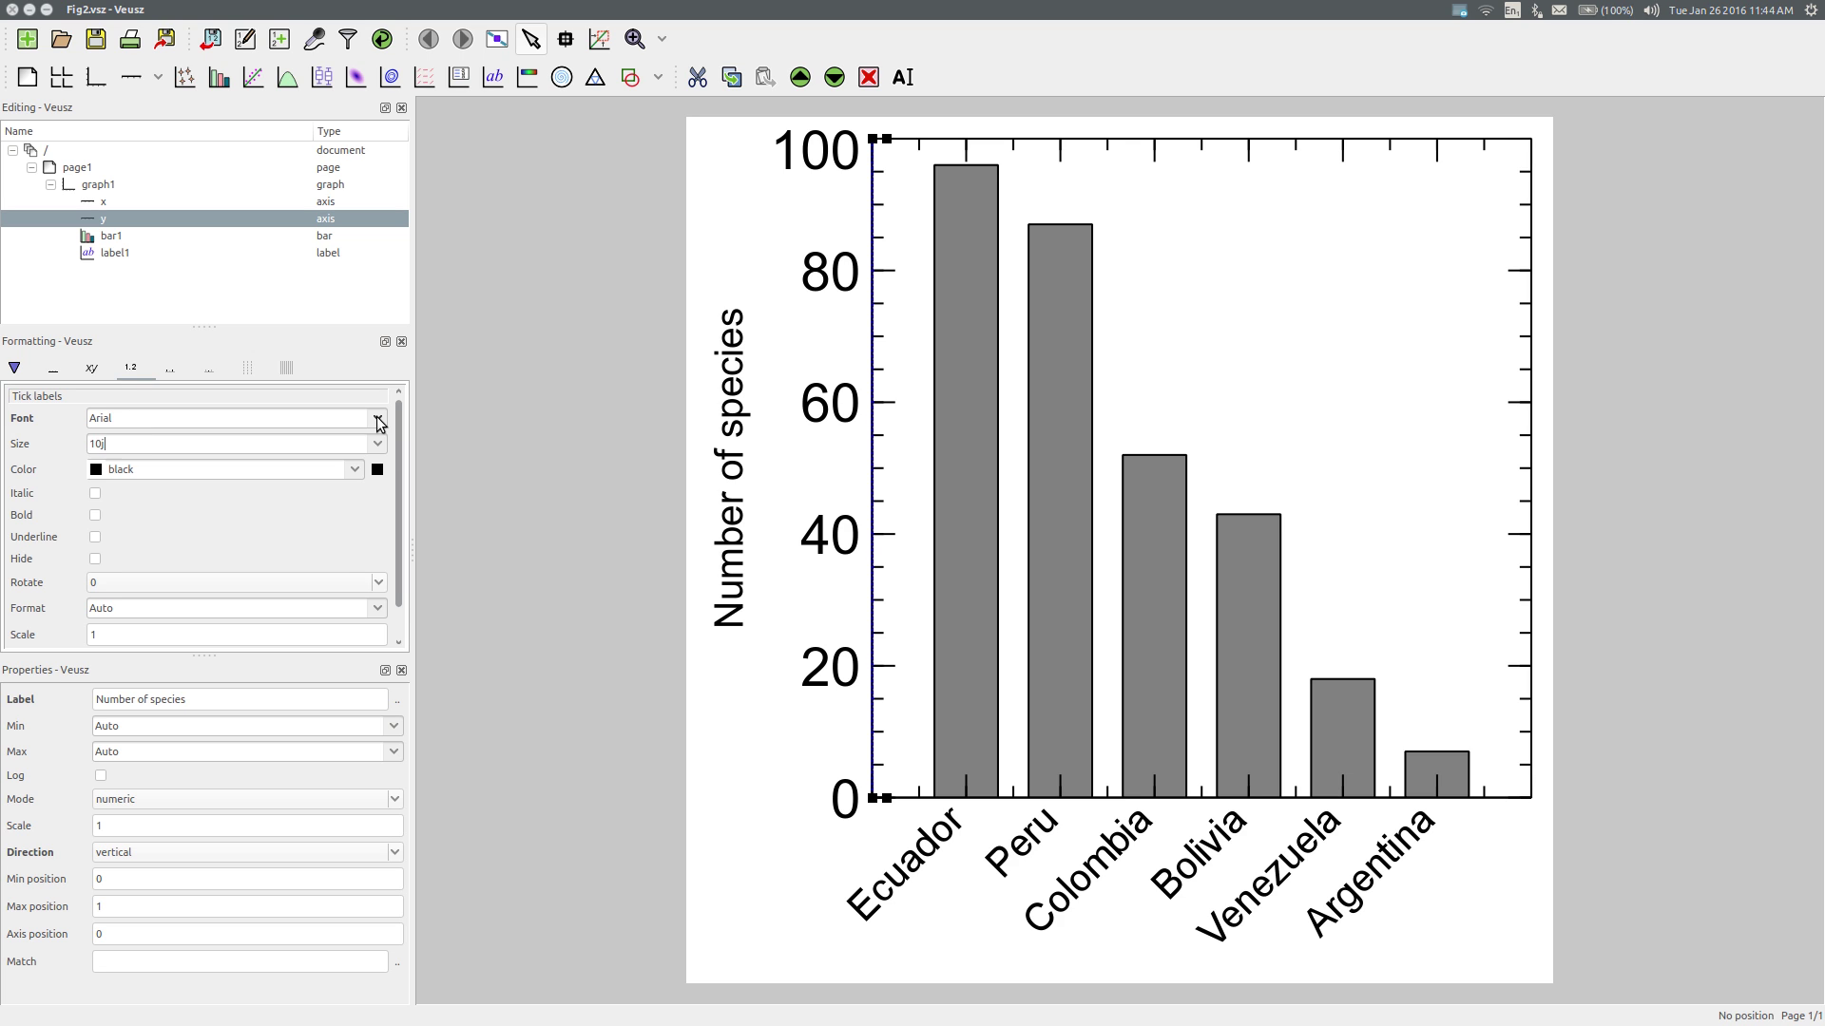
key("BackSpace")
key("BackSpace")
type("pt")
key("Return")
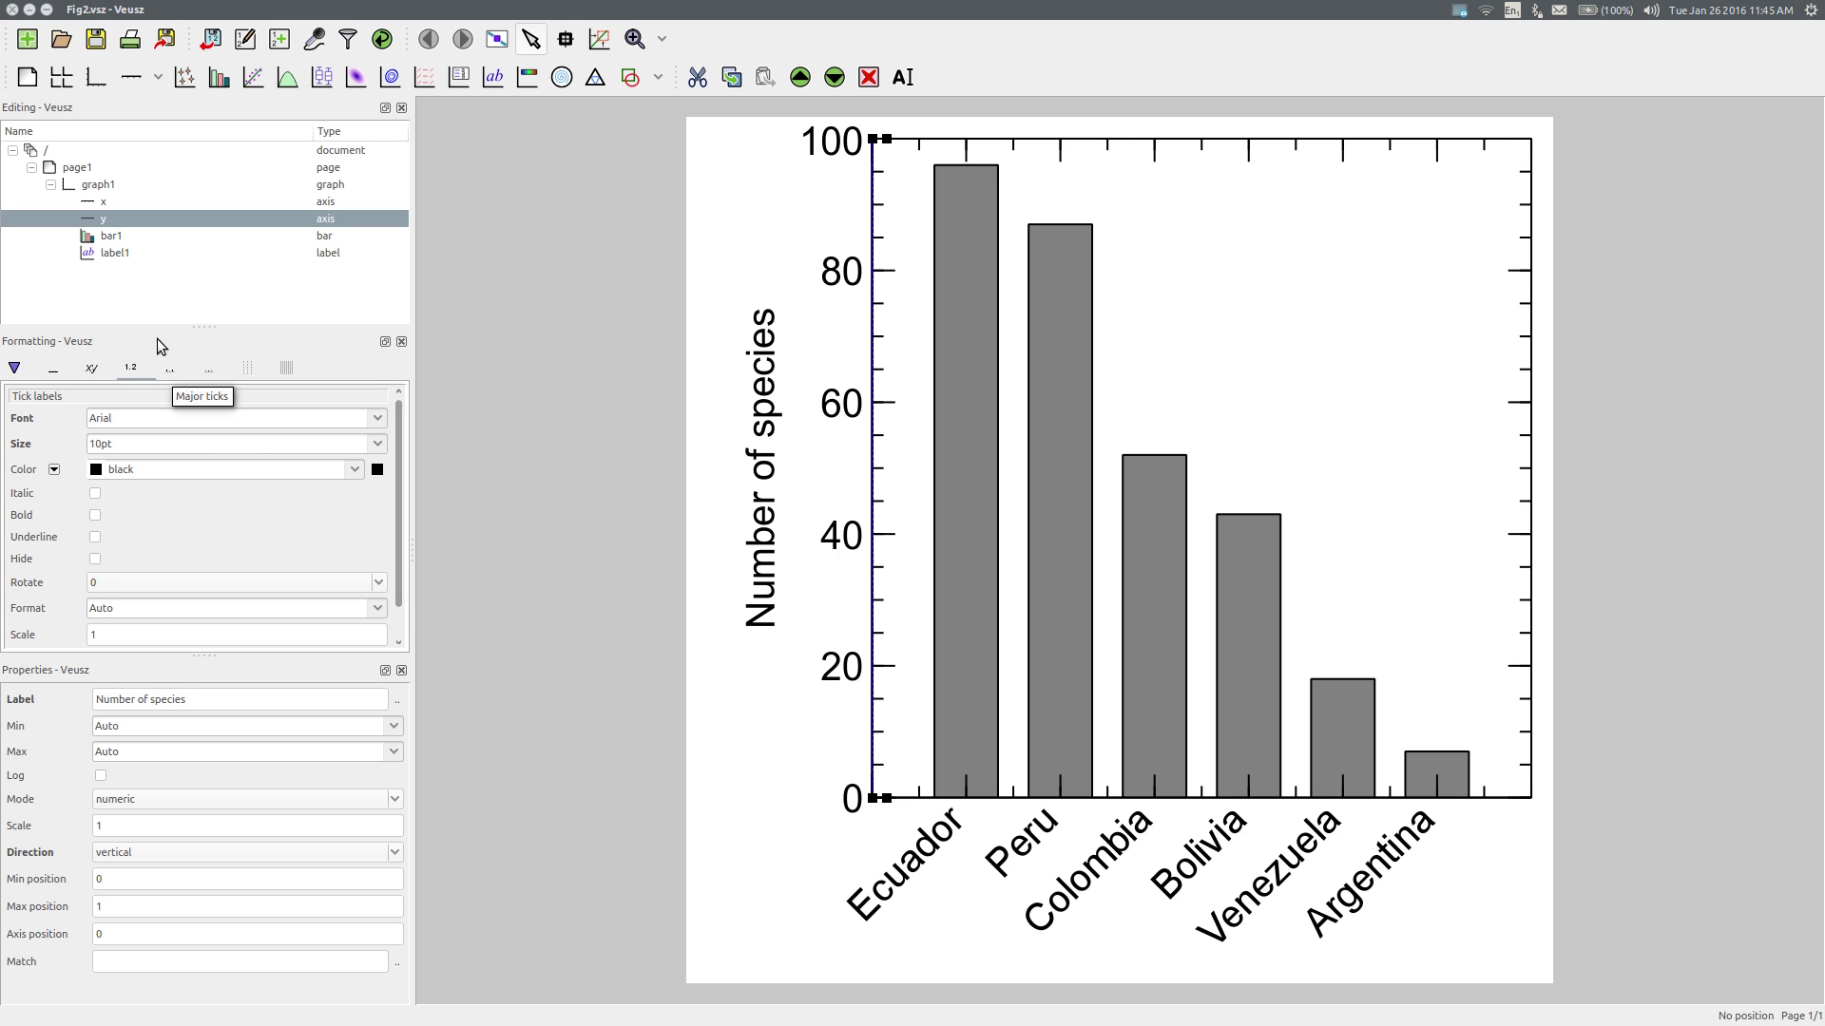
Step: Hide both the major and the minor ticks of the x axis
left_click(97, 200)
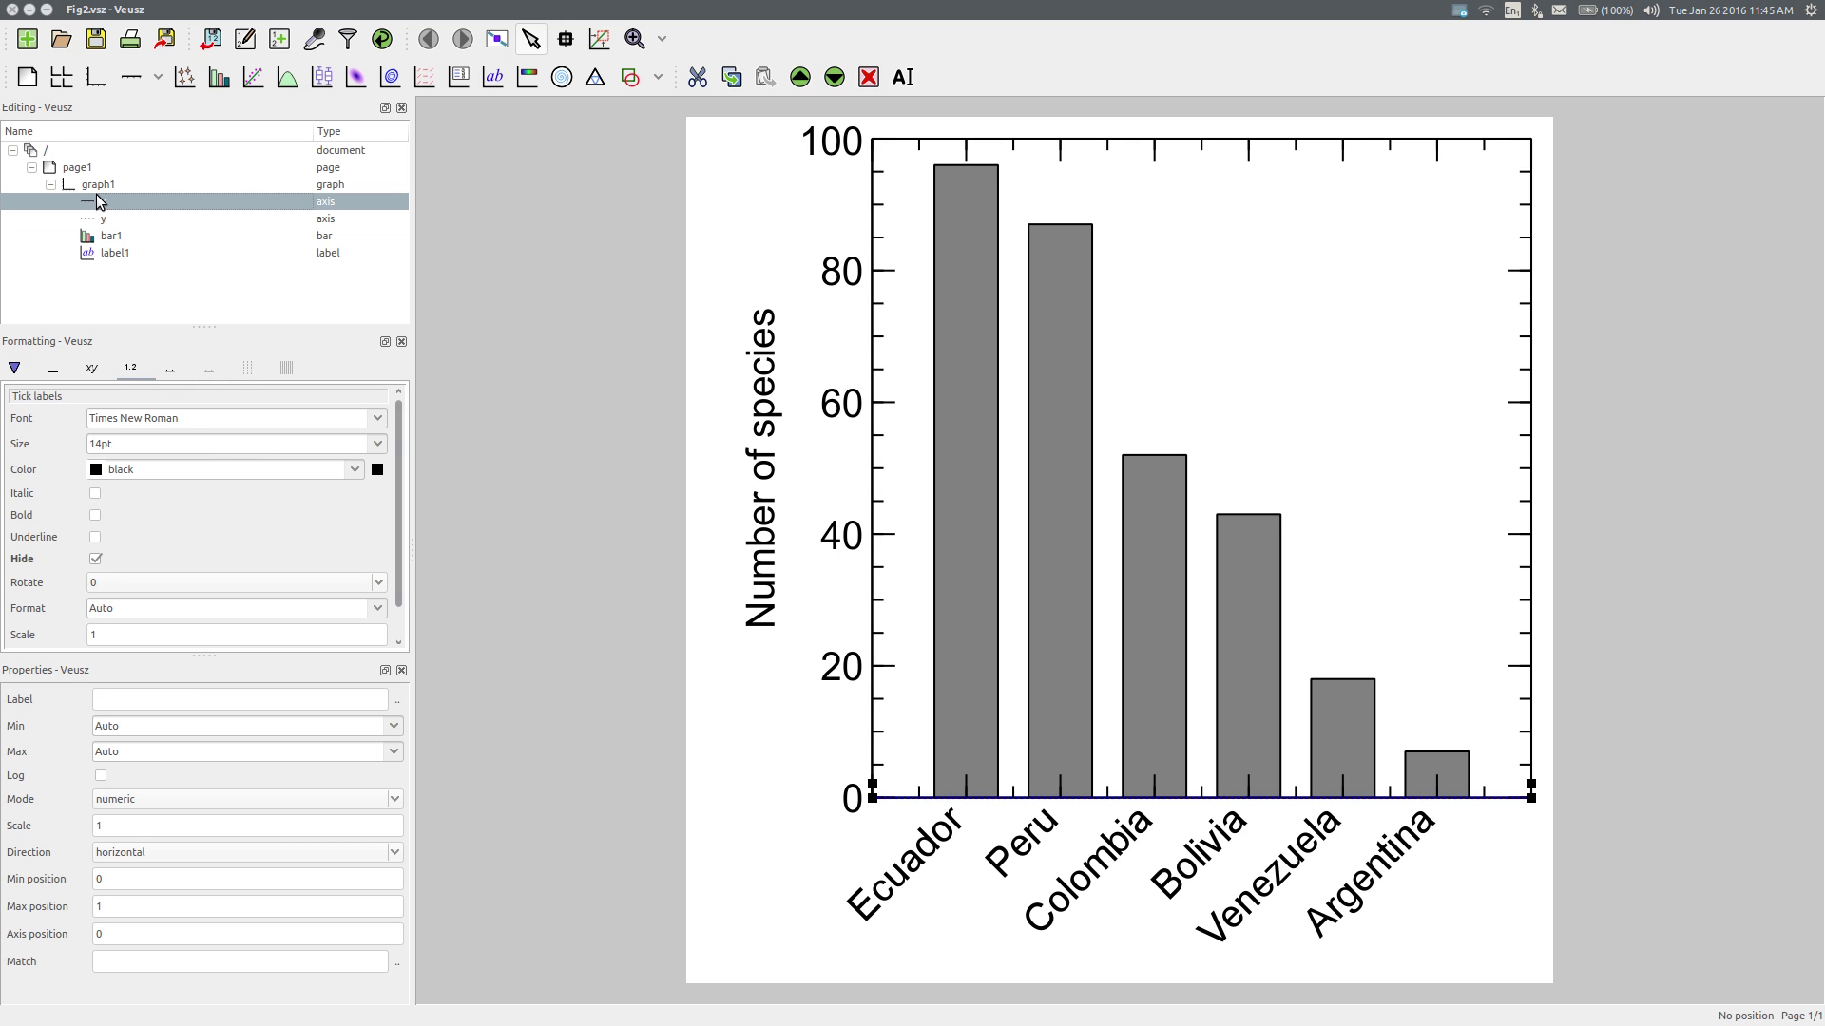
left_click(177, 369)
left_click(110, 516)
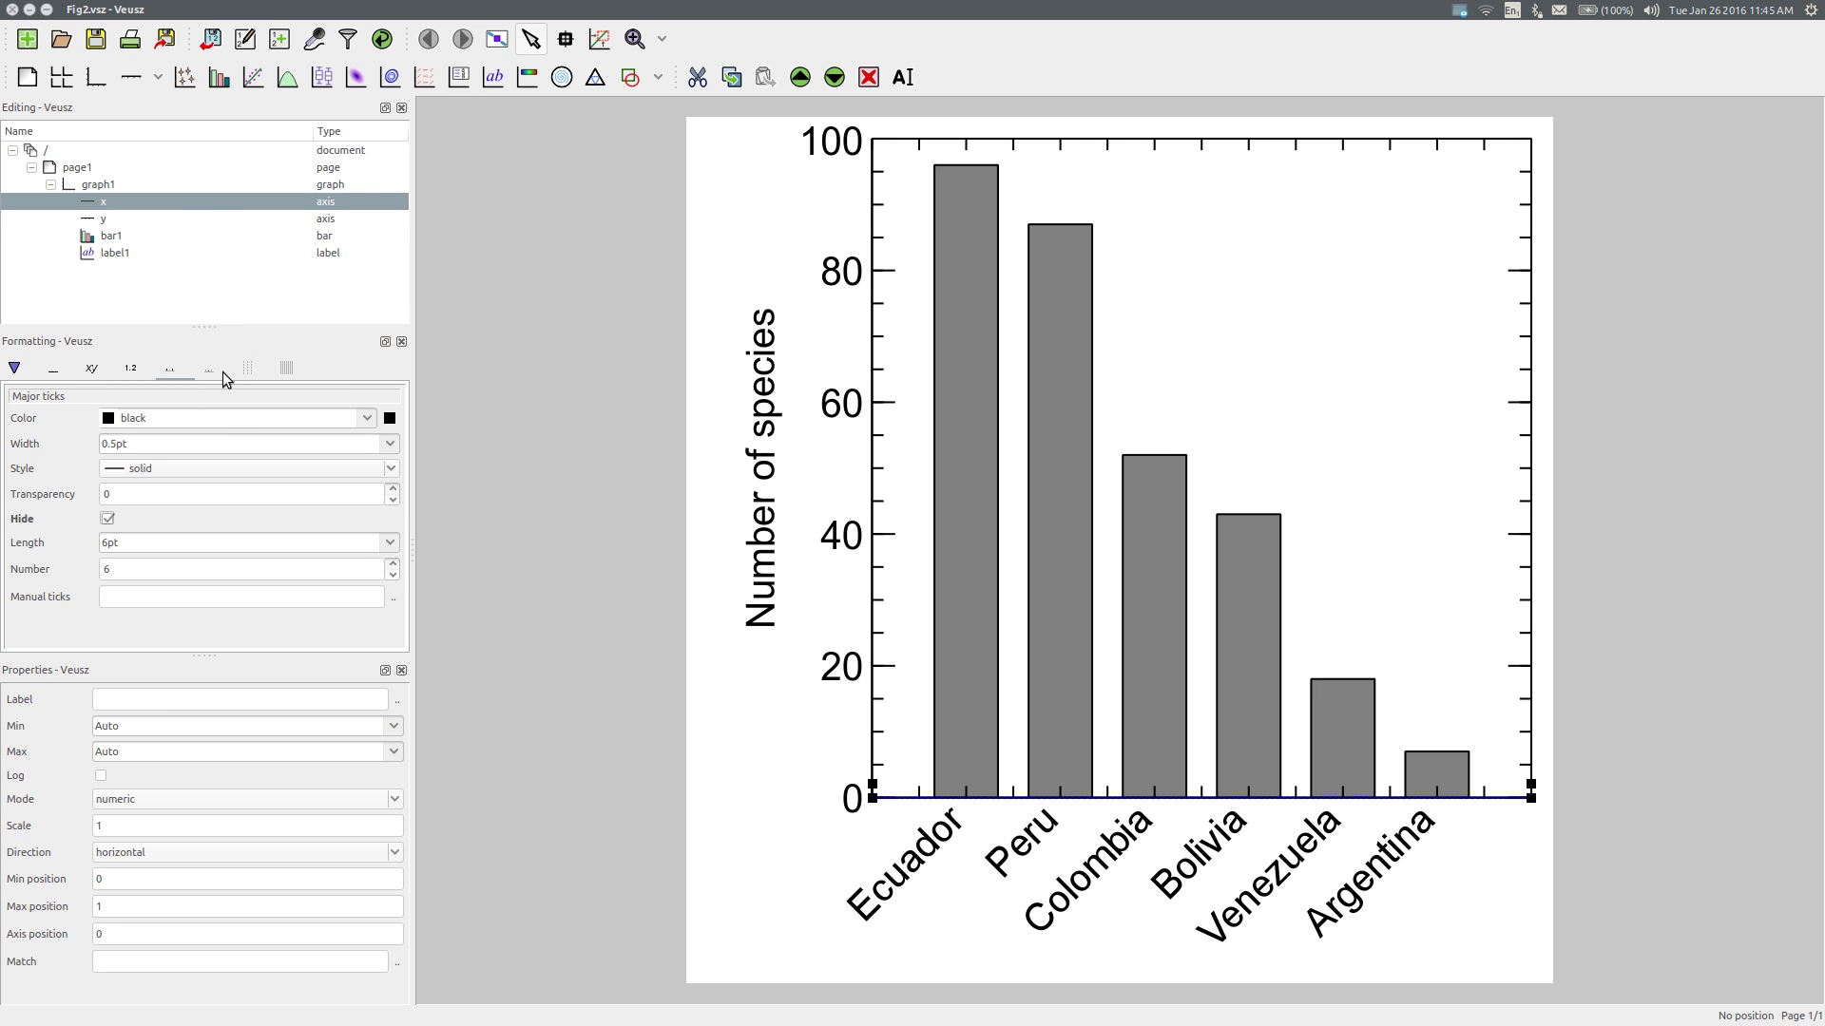
left_click(210, 369)
left_click(109, 519)
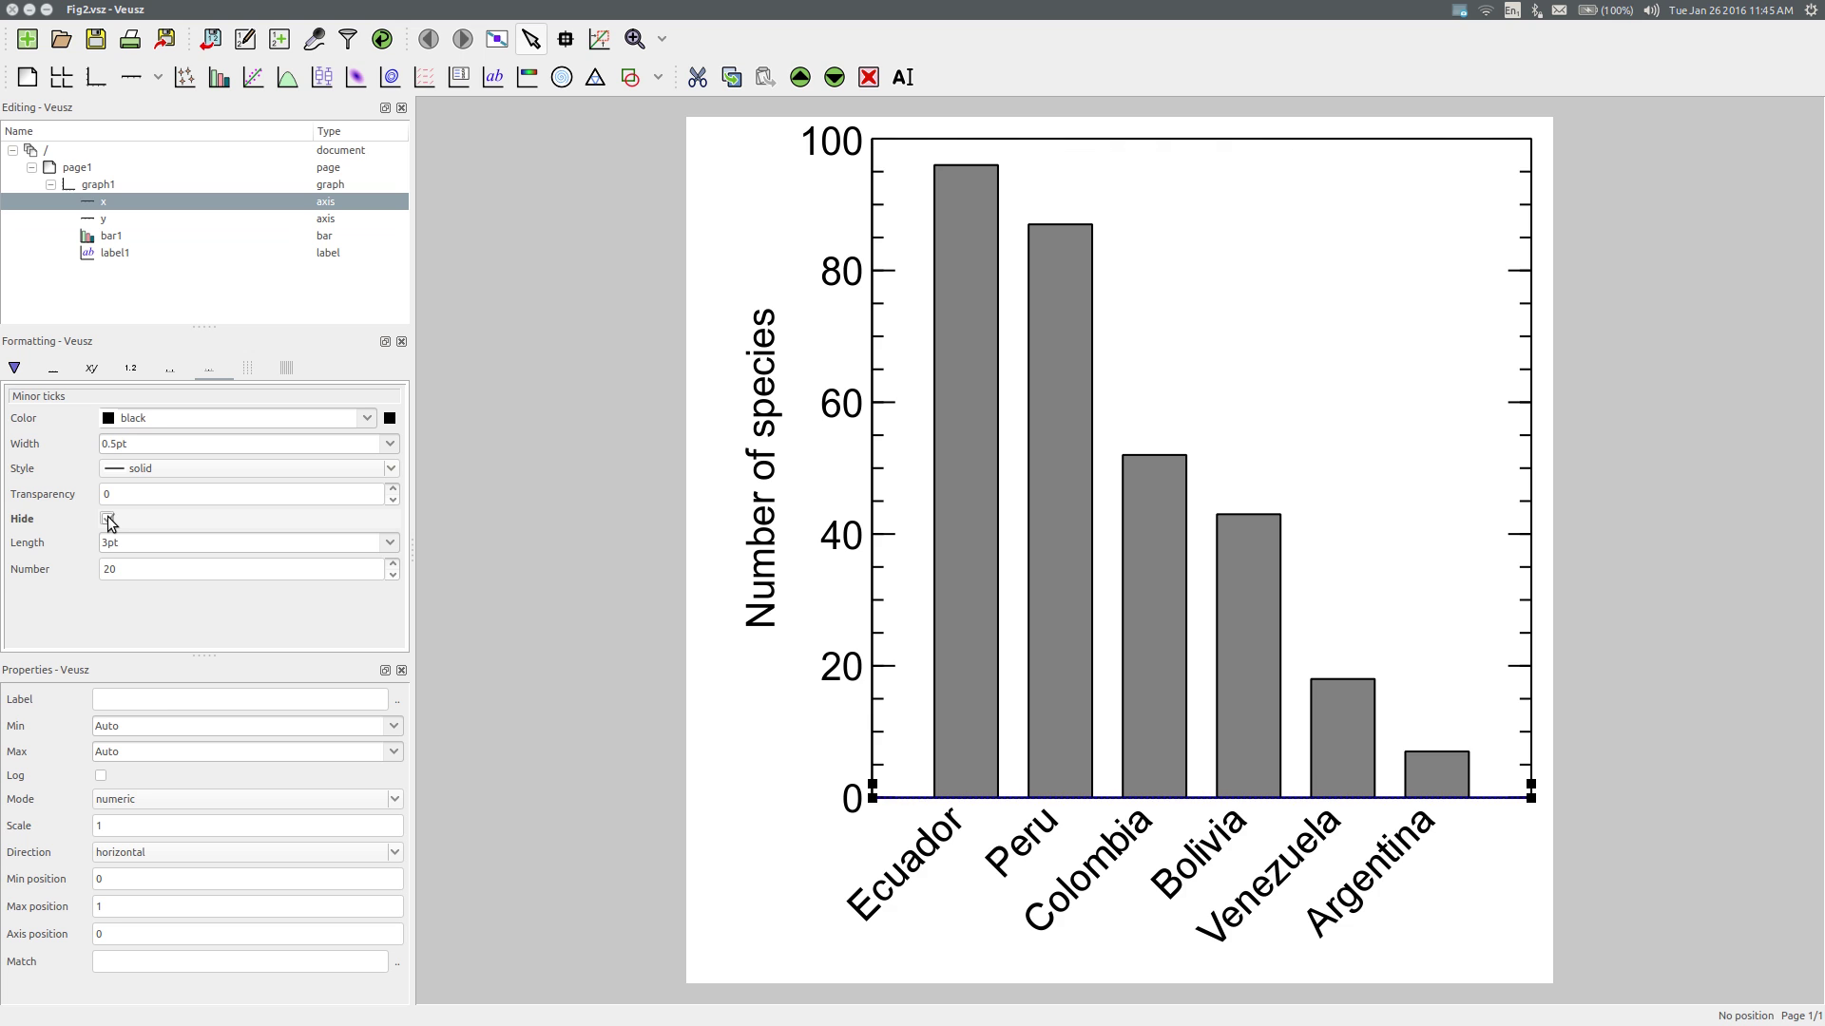
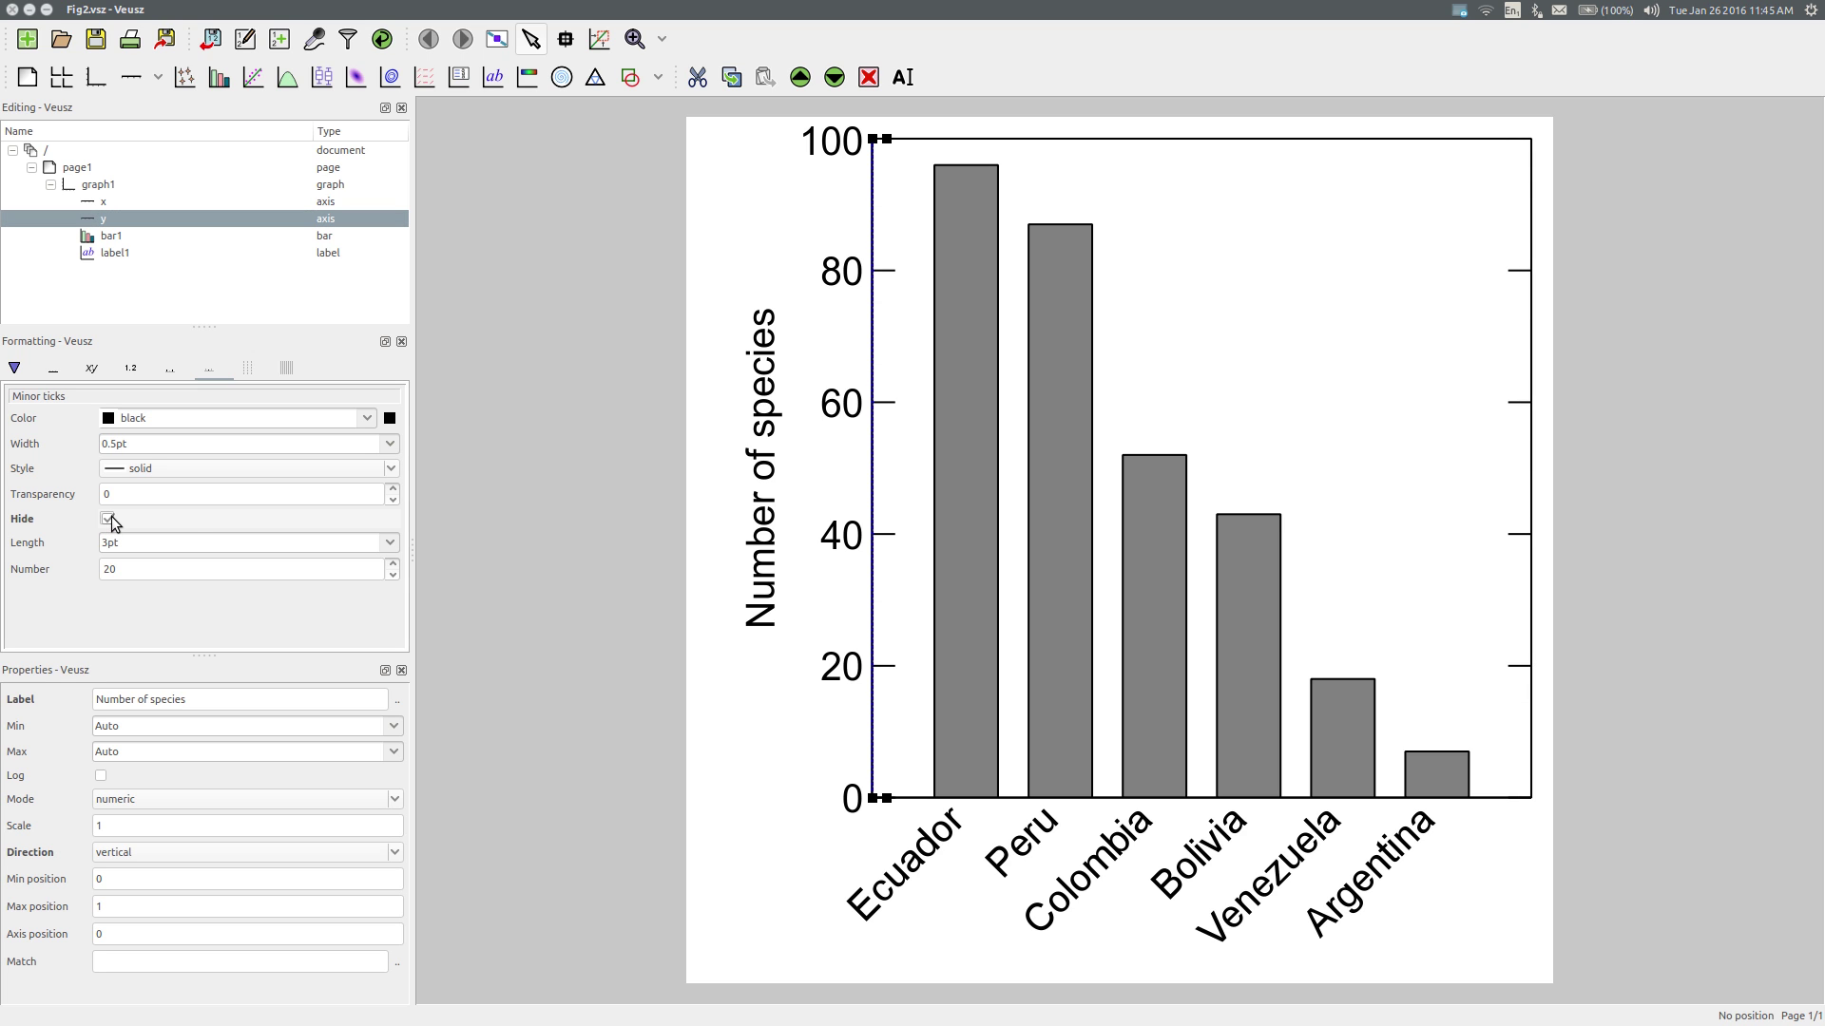
Step: Show the y axis grid lines and set their line style to solid
left_click(259, 365)
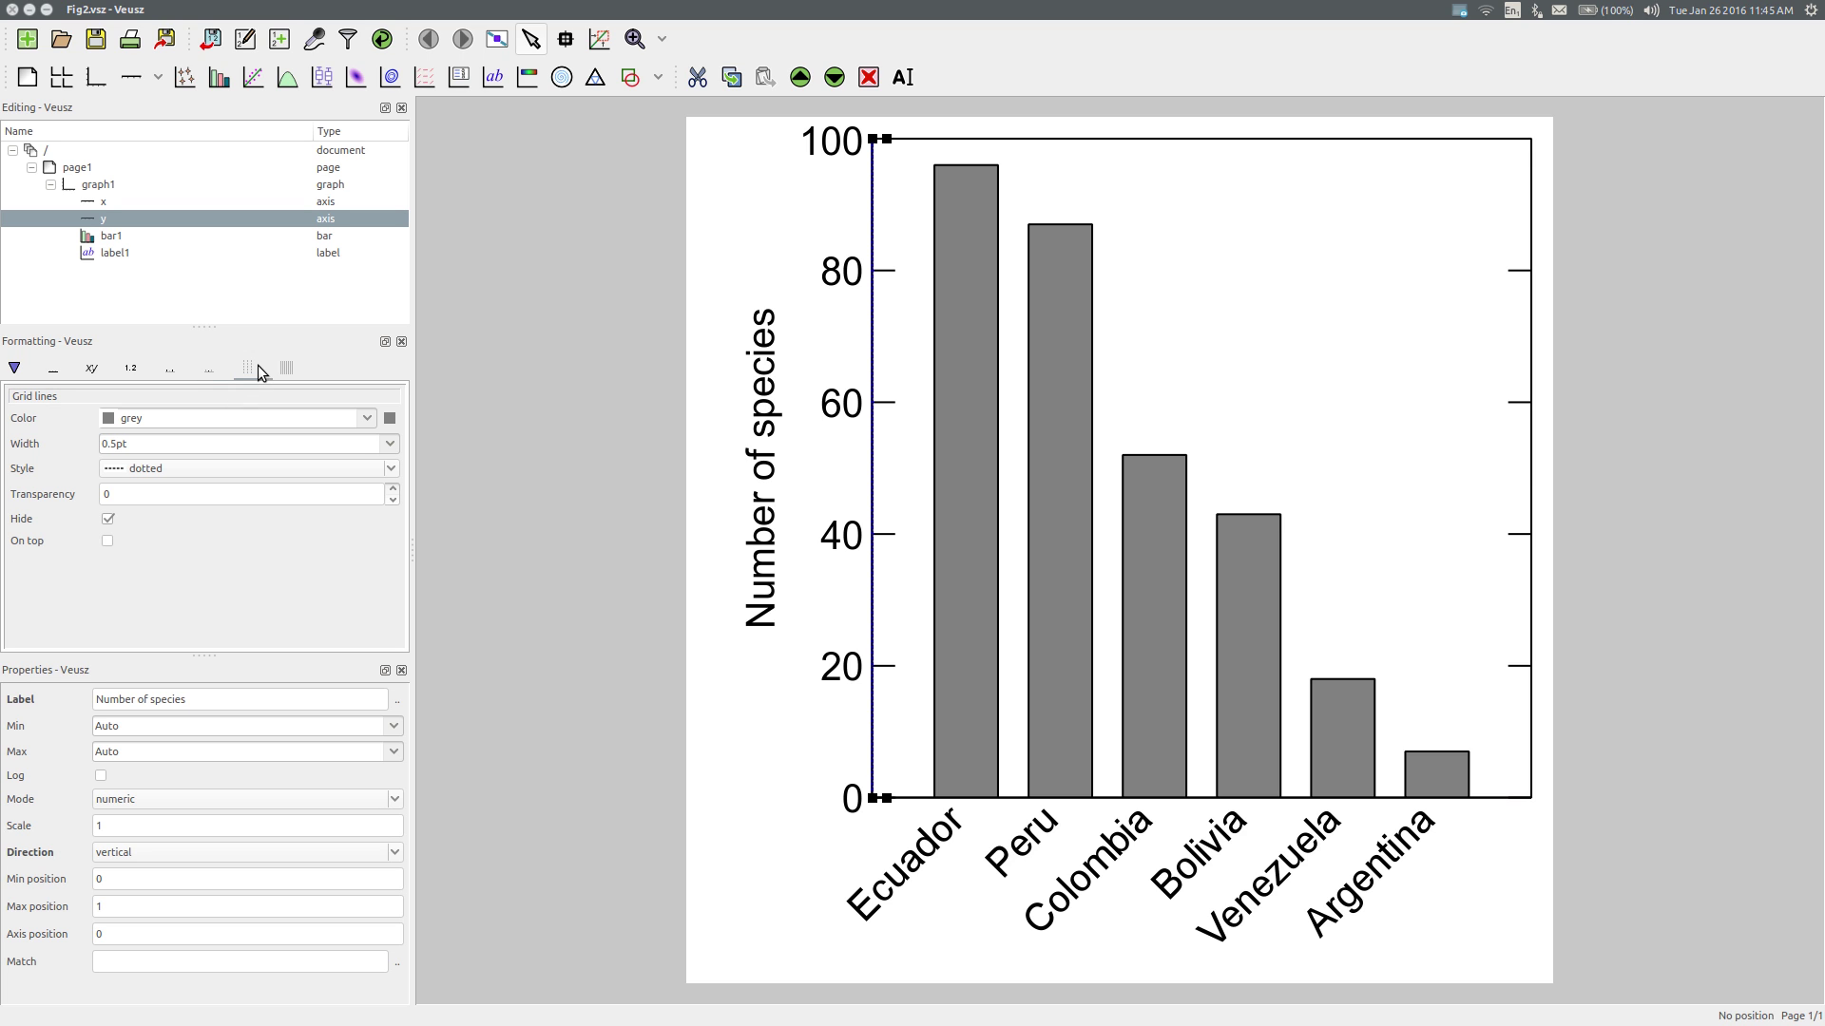
left_click(108, 519)
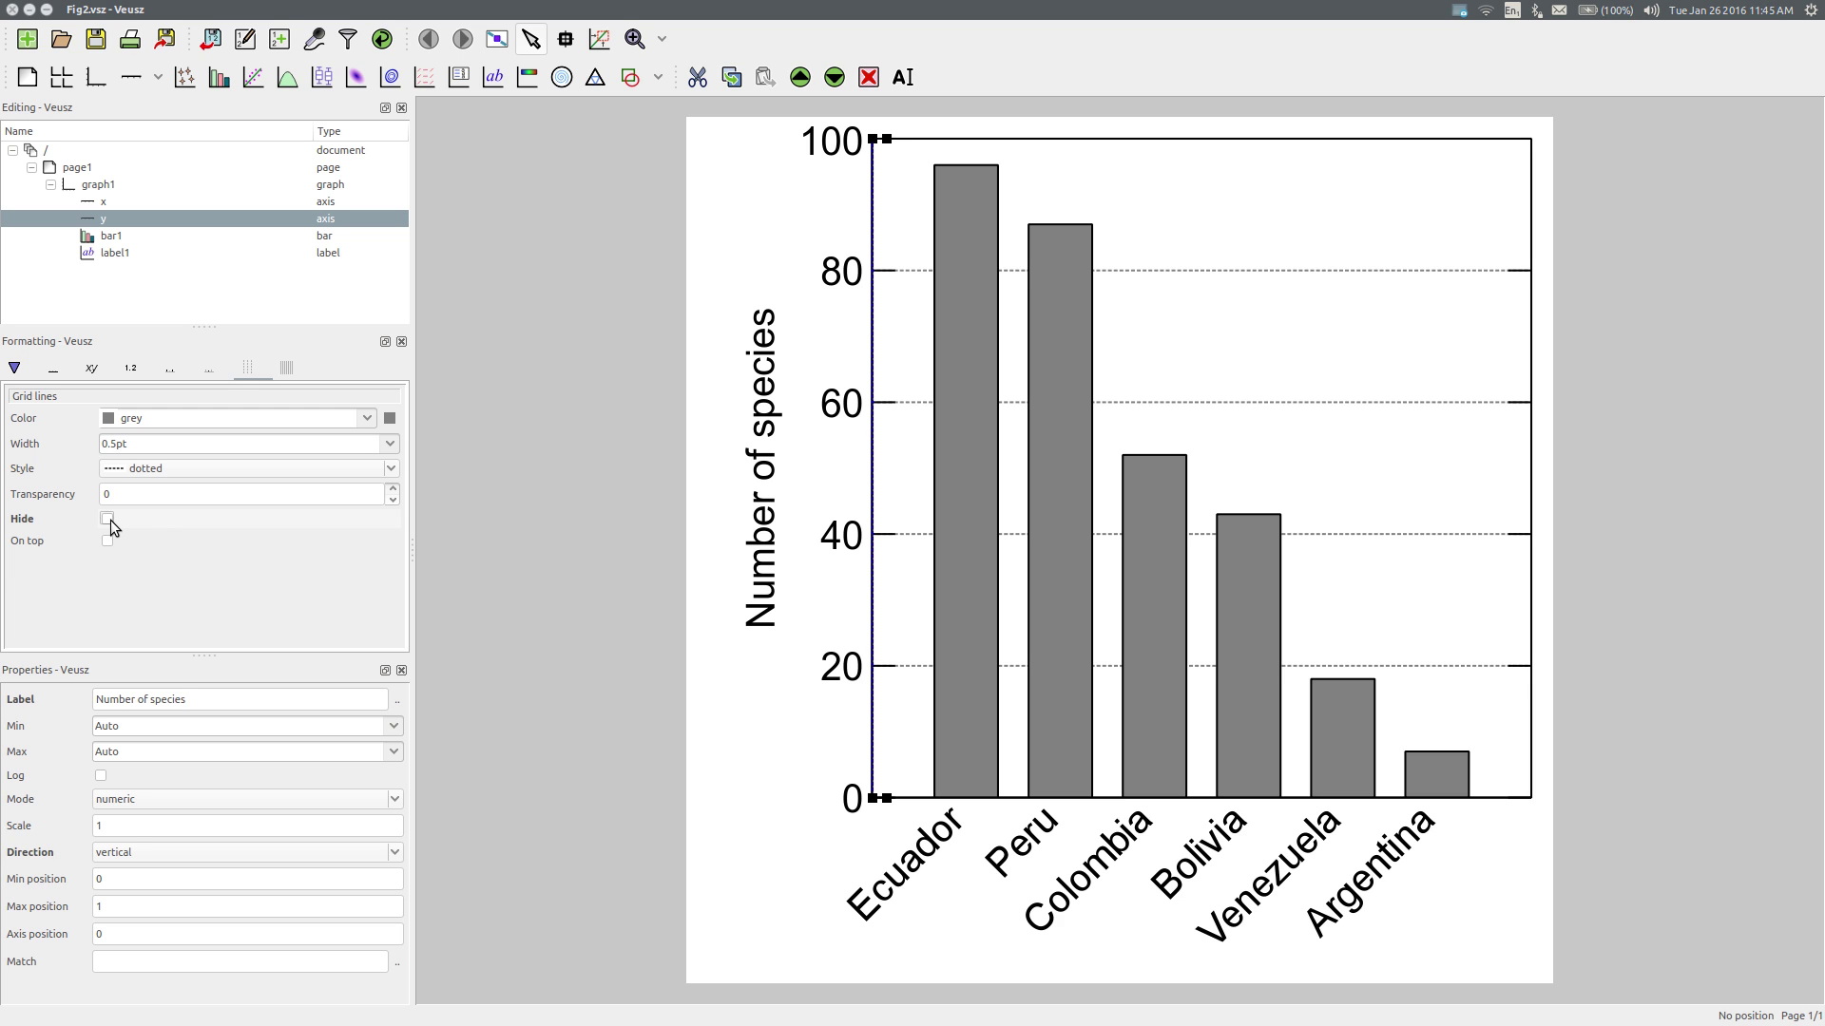
left_click(165, 464)
left_click(157, 430)
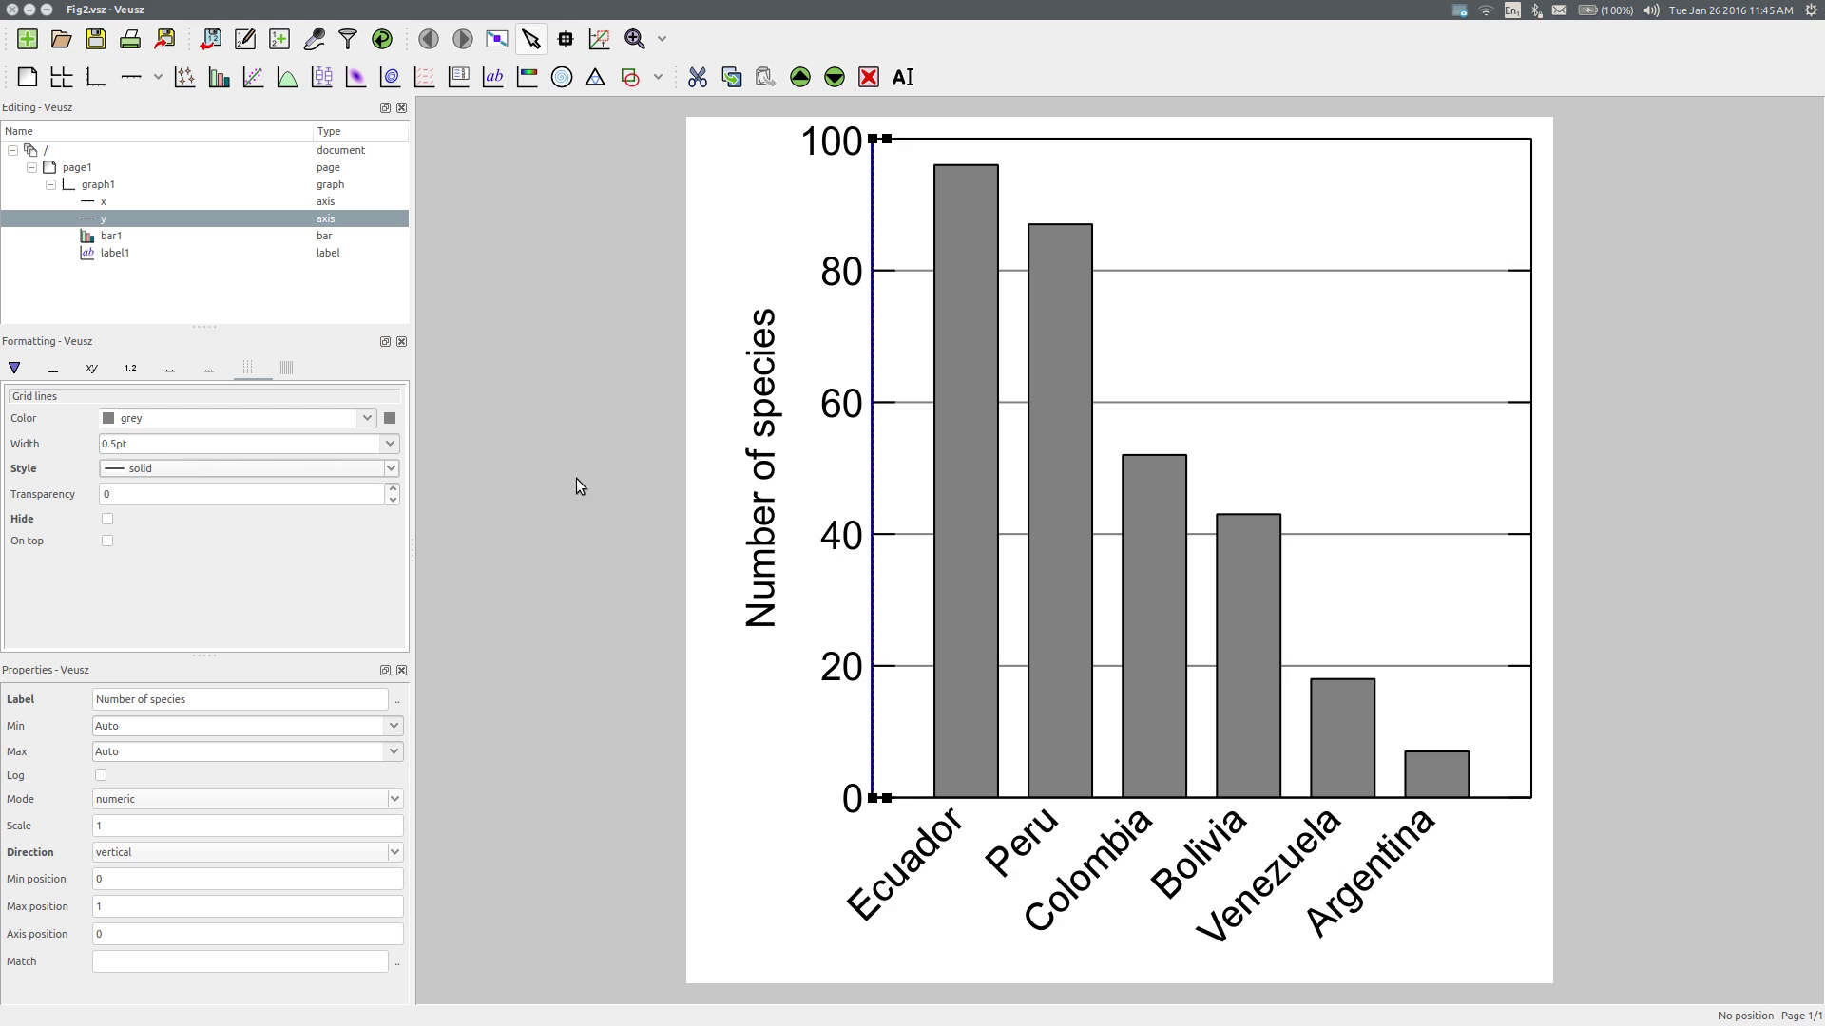
Step: Set graph1's left margin to 1.1cm and its bottom margin to 1.35cm
left_click(123, 186)
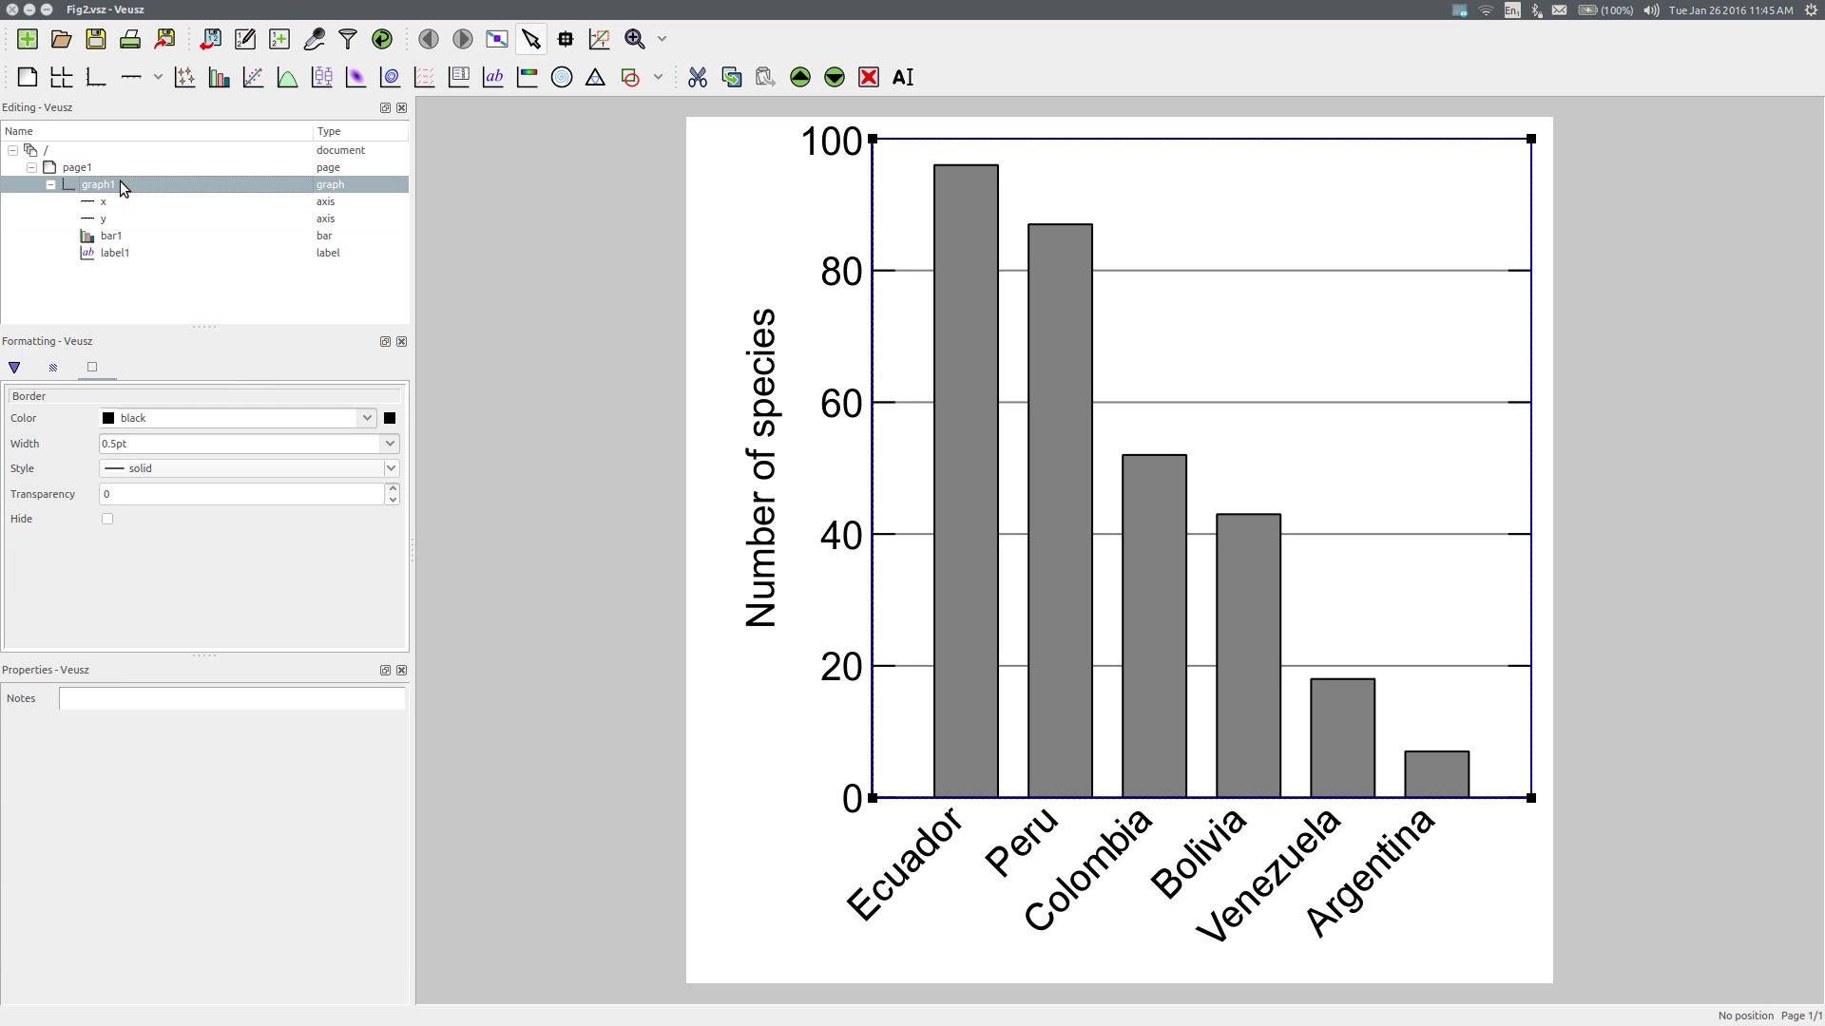
left_click(52, 368)
left_click(18, 368)
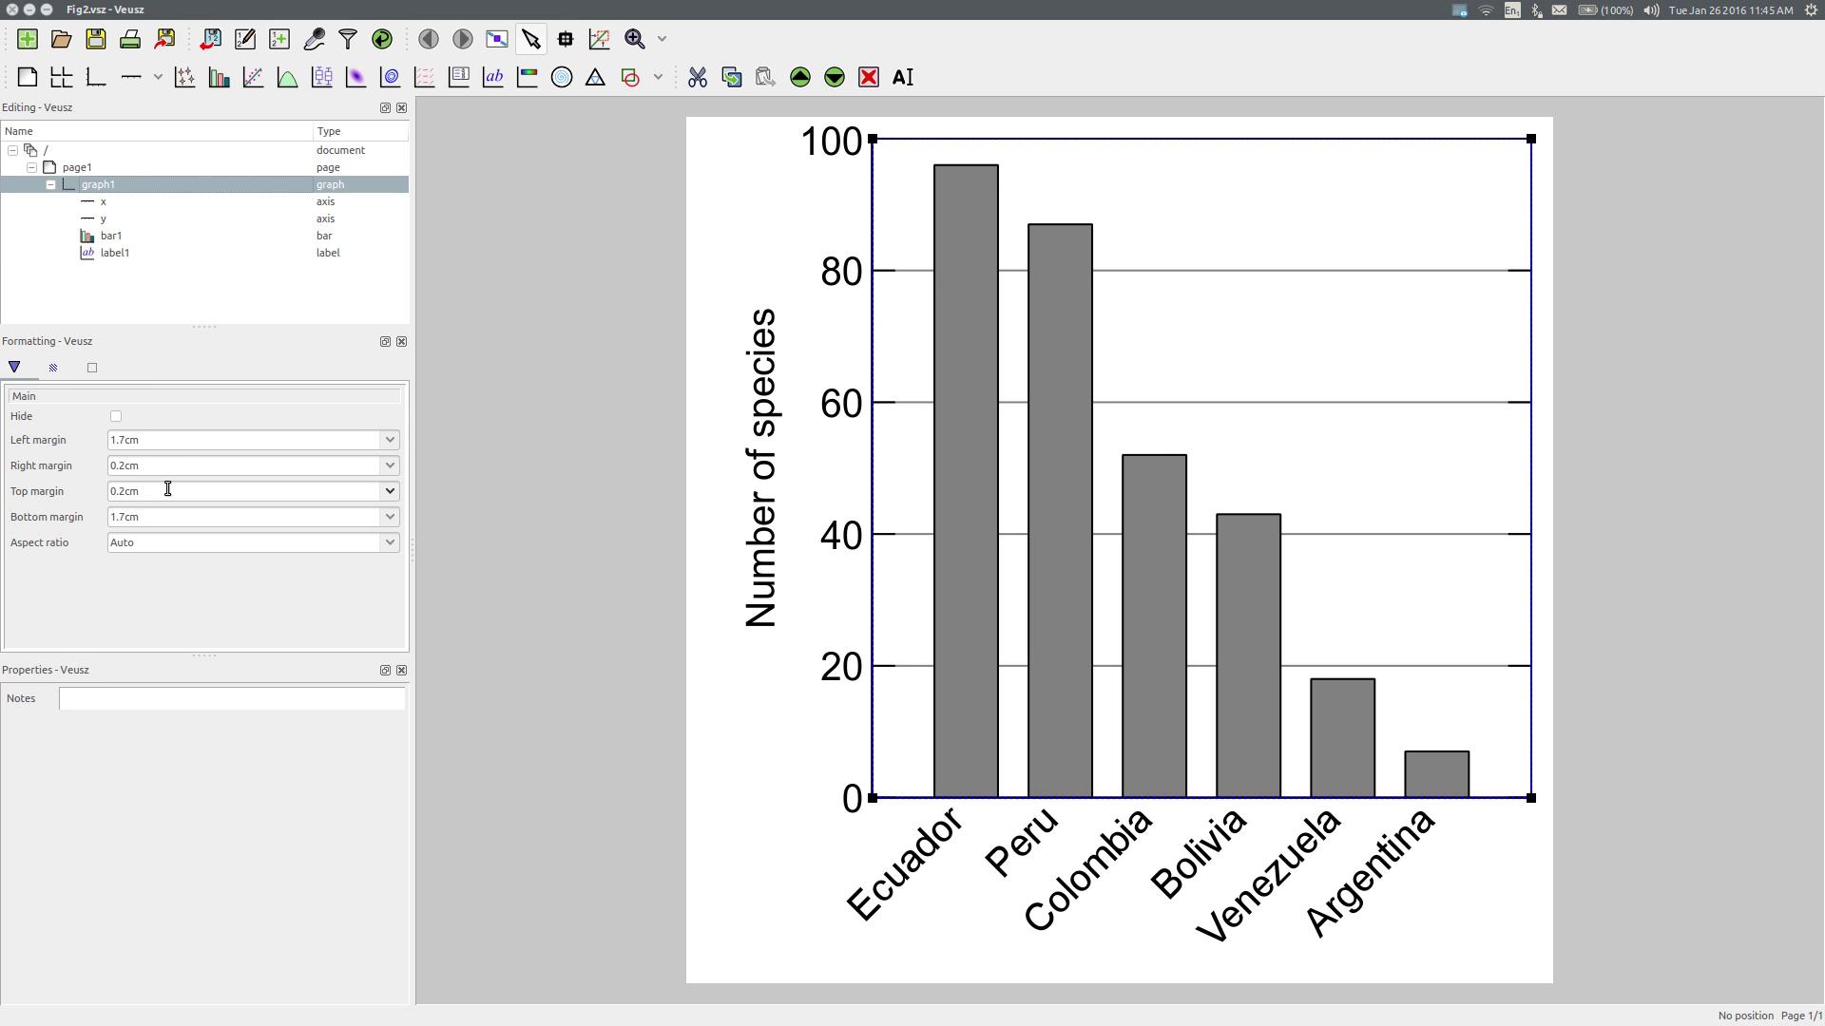
left_click(166, 440)
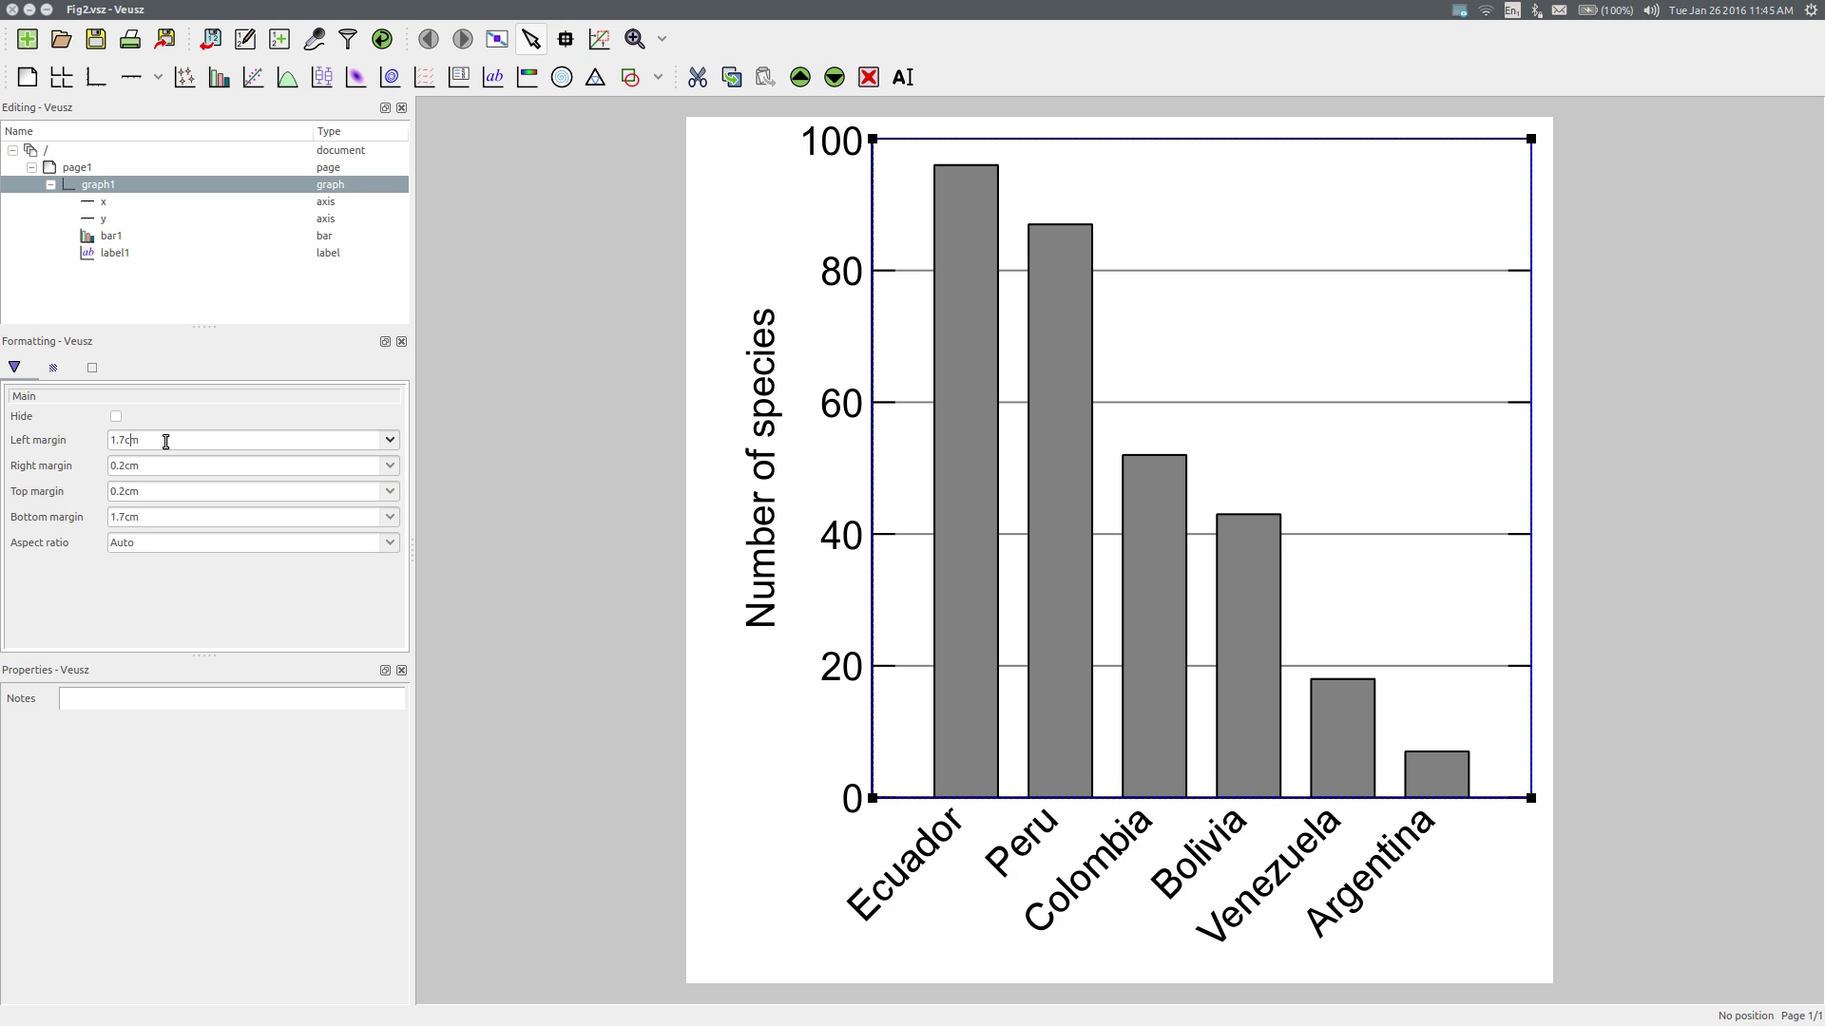
key("BackSpace")
type("1")
key("Return")
left_click(179, 517)
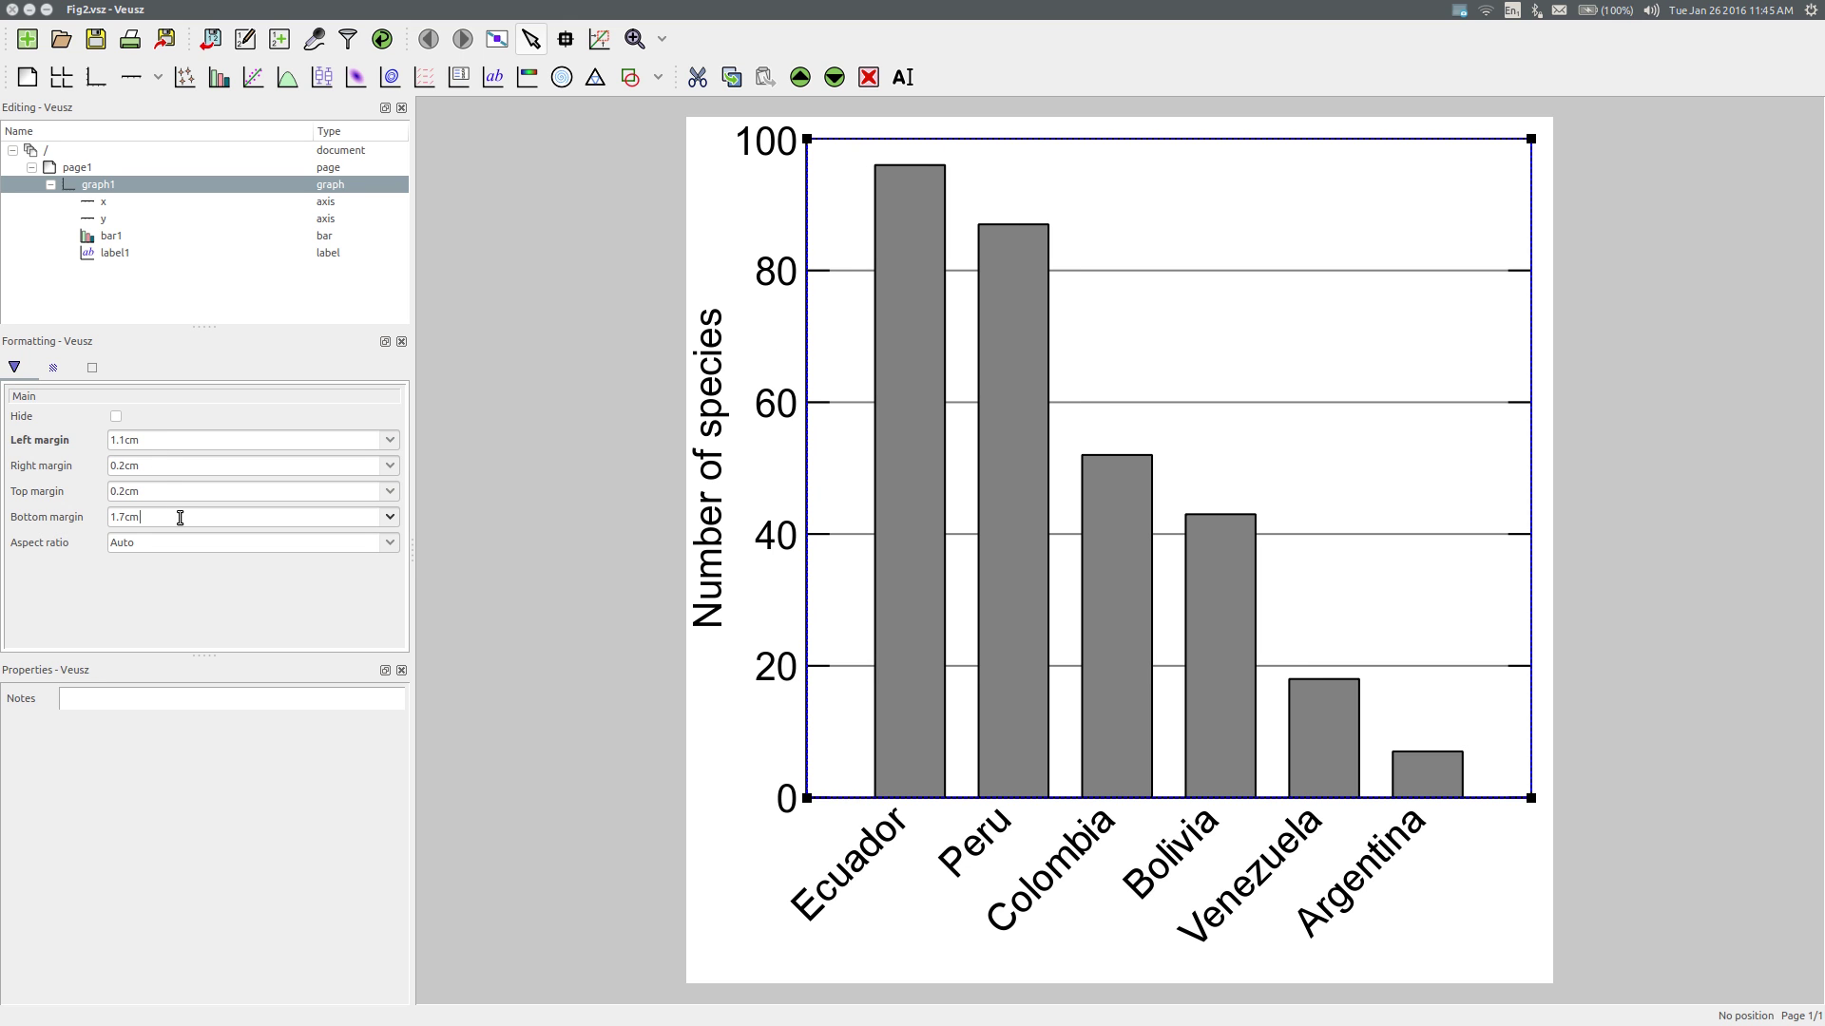
key("BackSpace")
type("35")
key("Return")
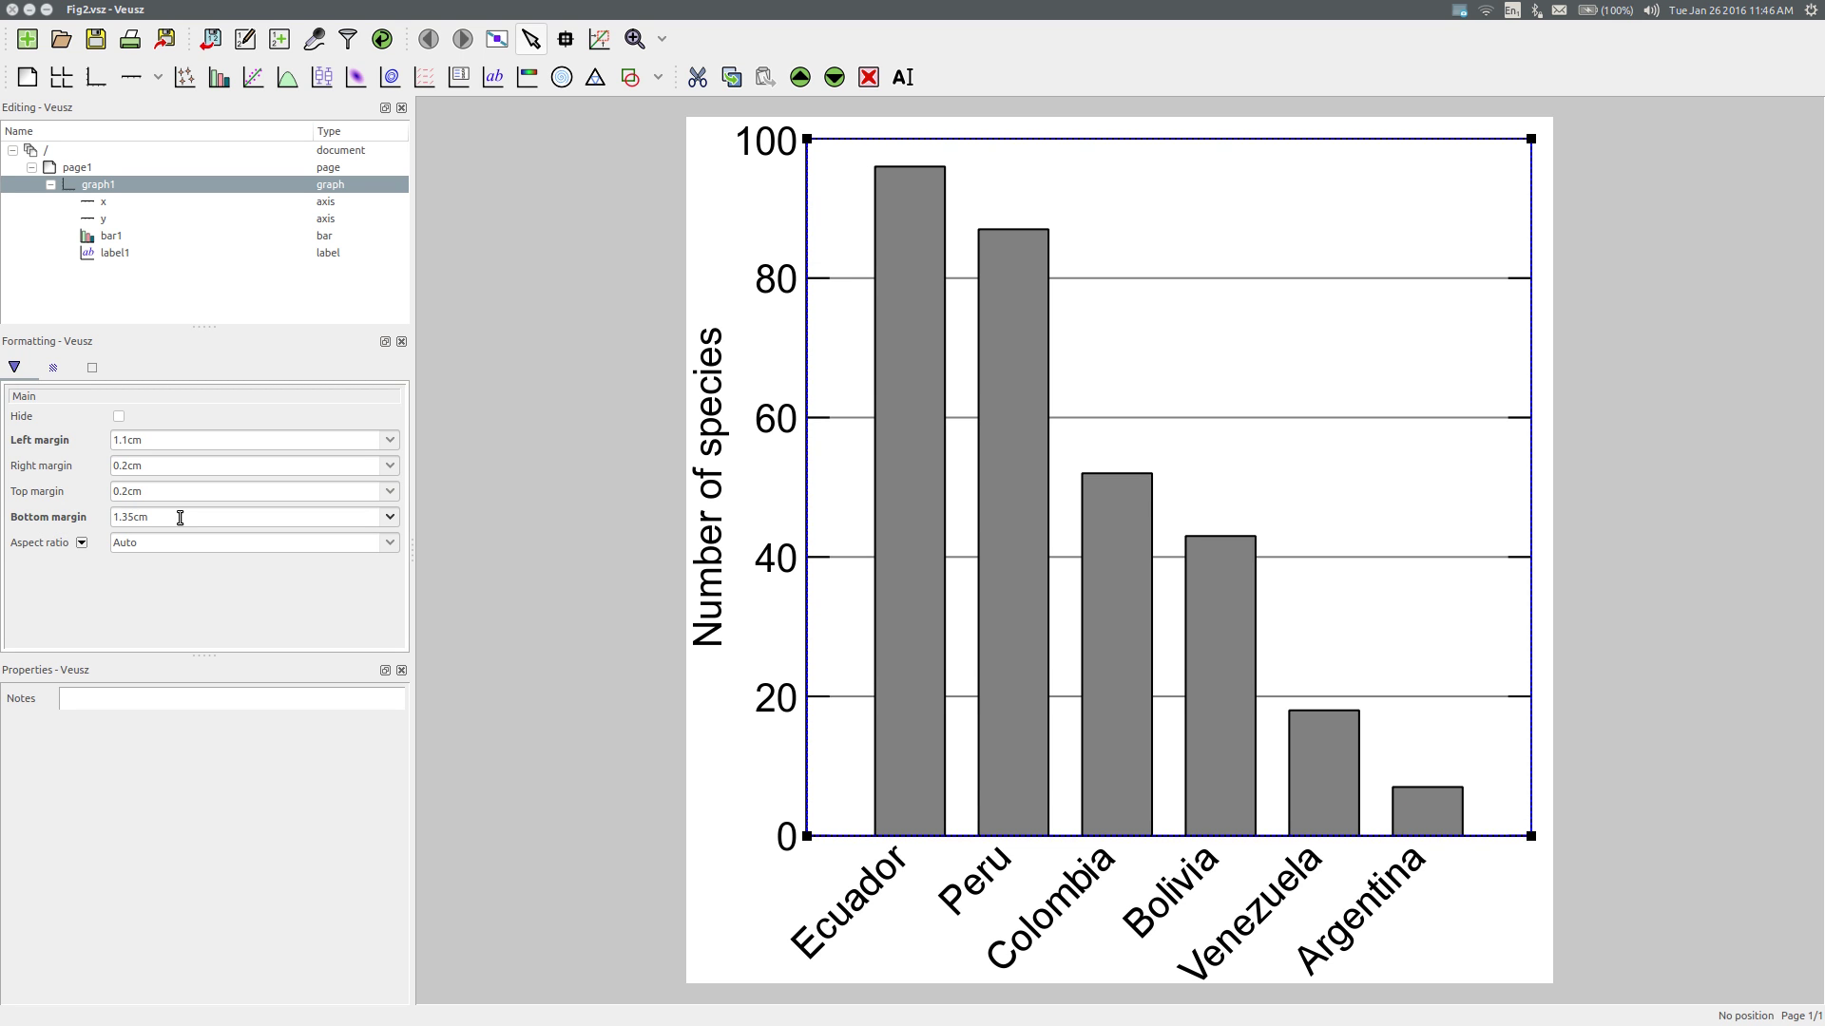
Step: Set graph1's right and top margins to 0.02cm each
left_click(130, 464)
left_click(181, 495)
type("0")
left_click(180, 495)
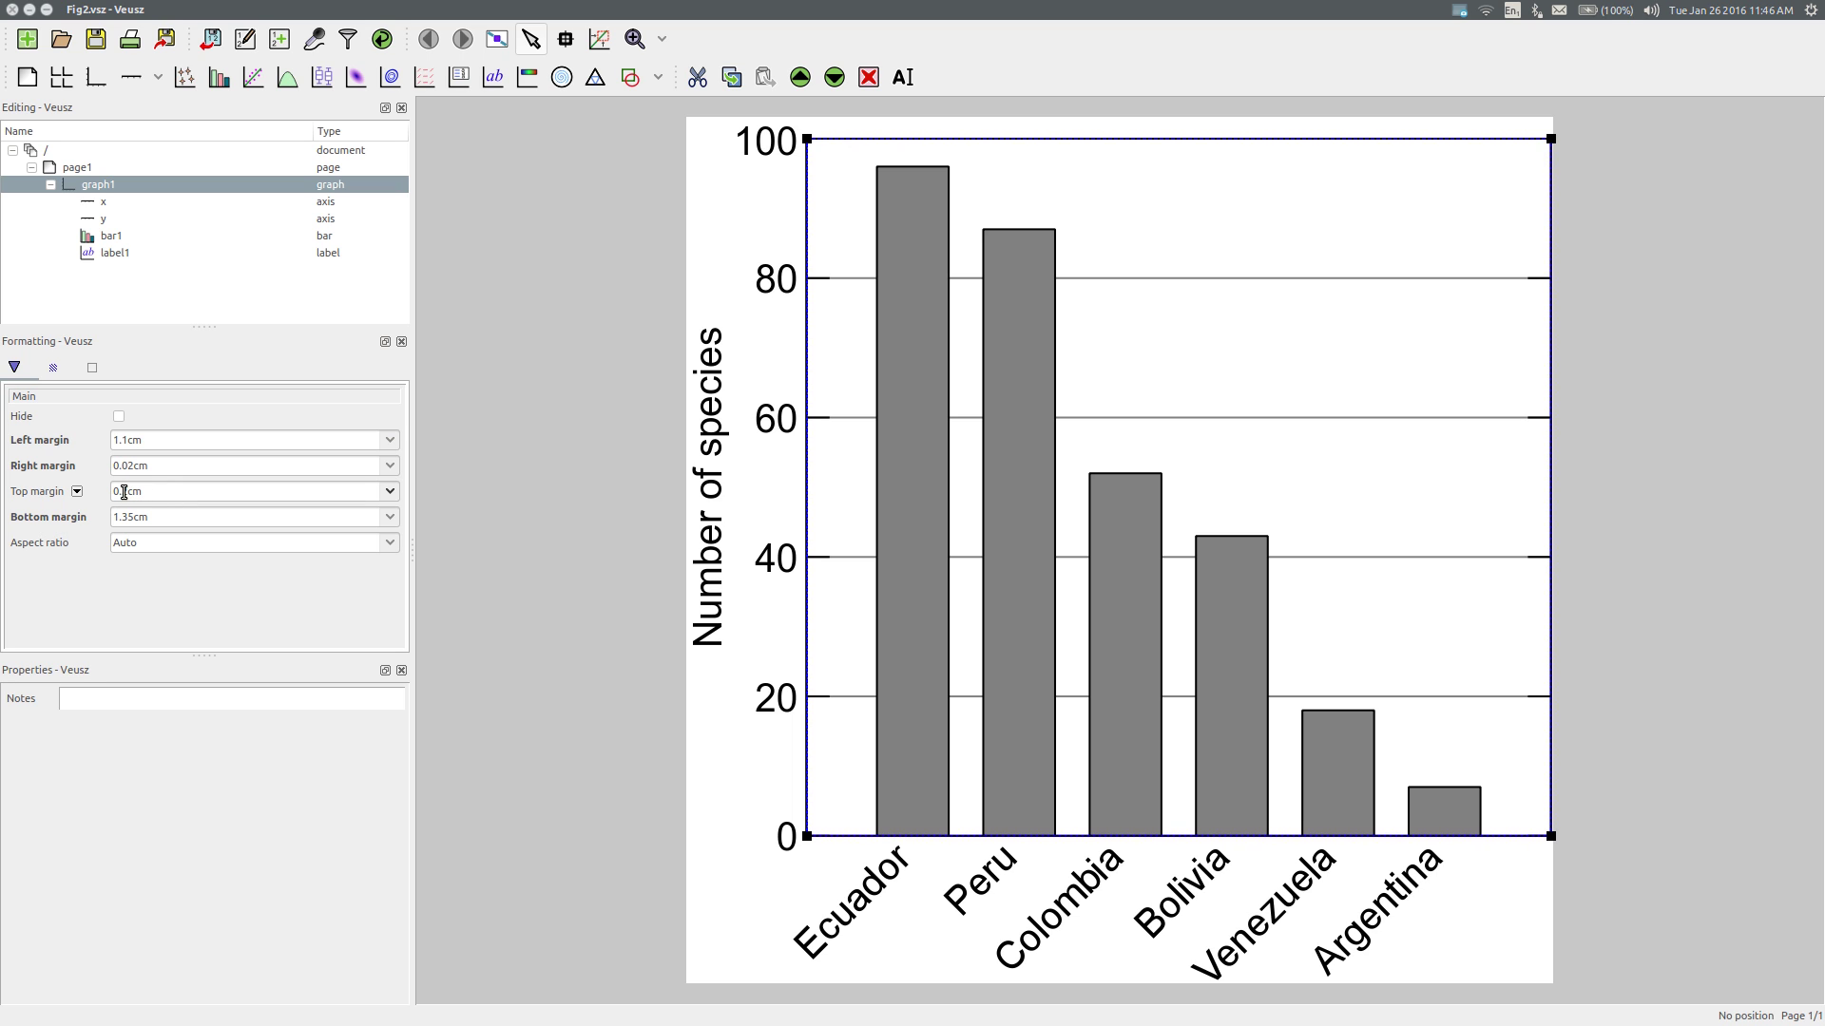
type("-")
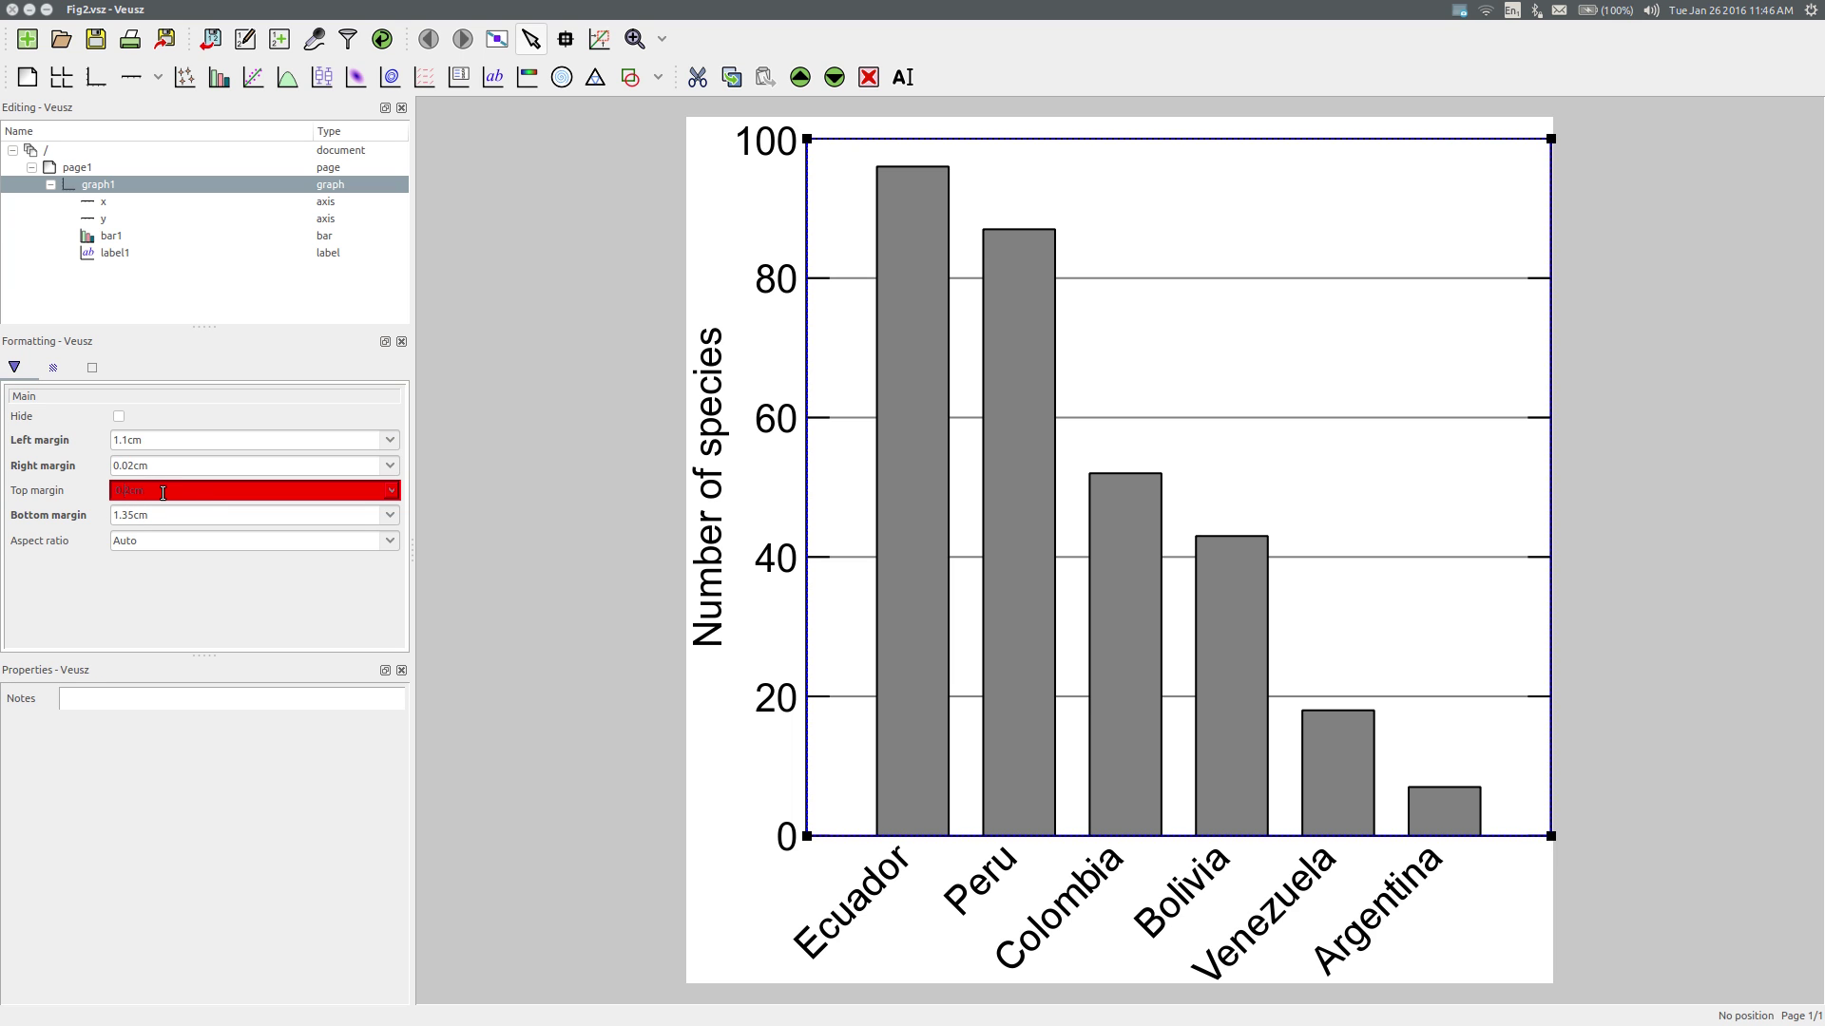
key("Return")
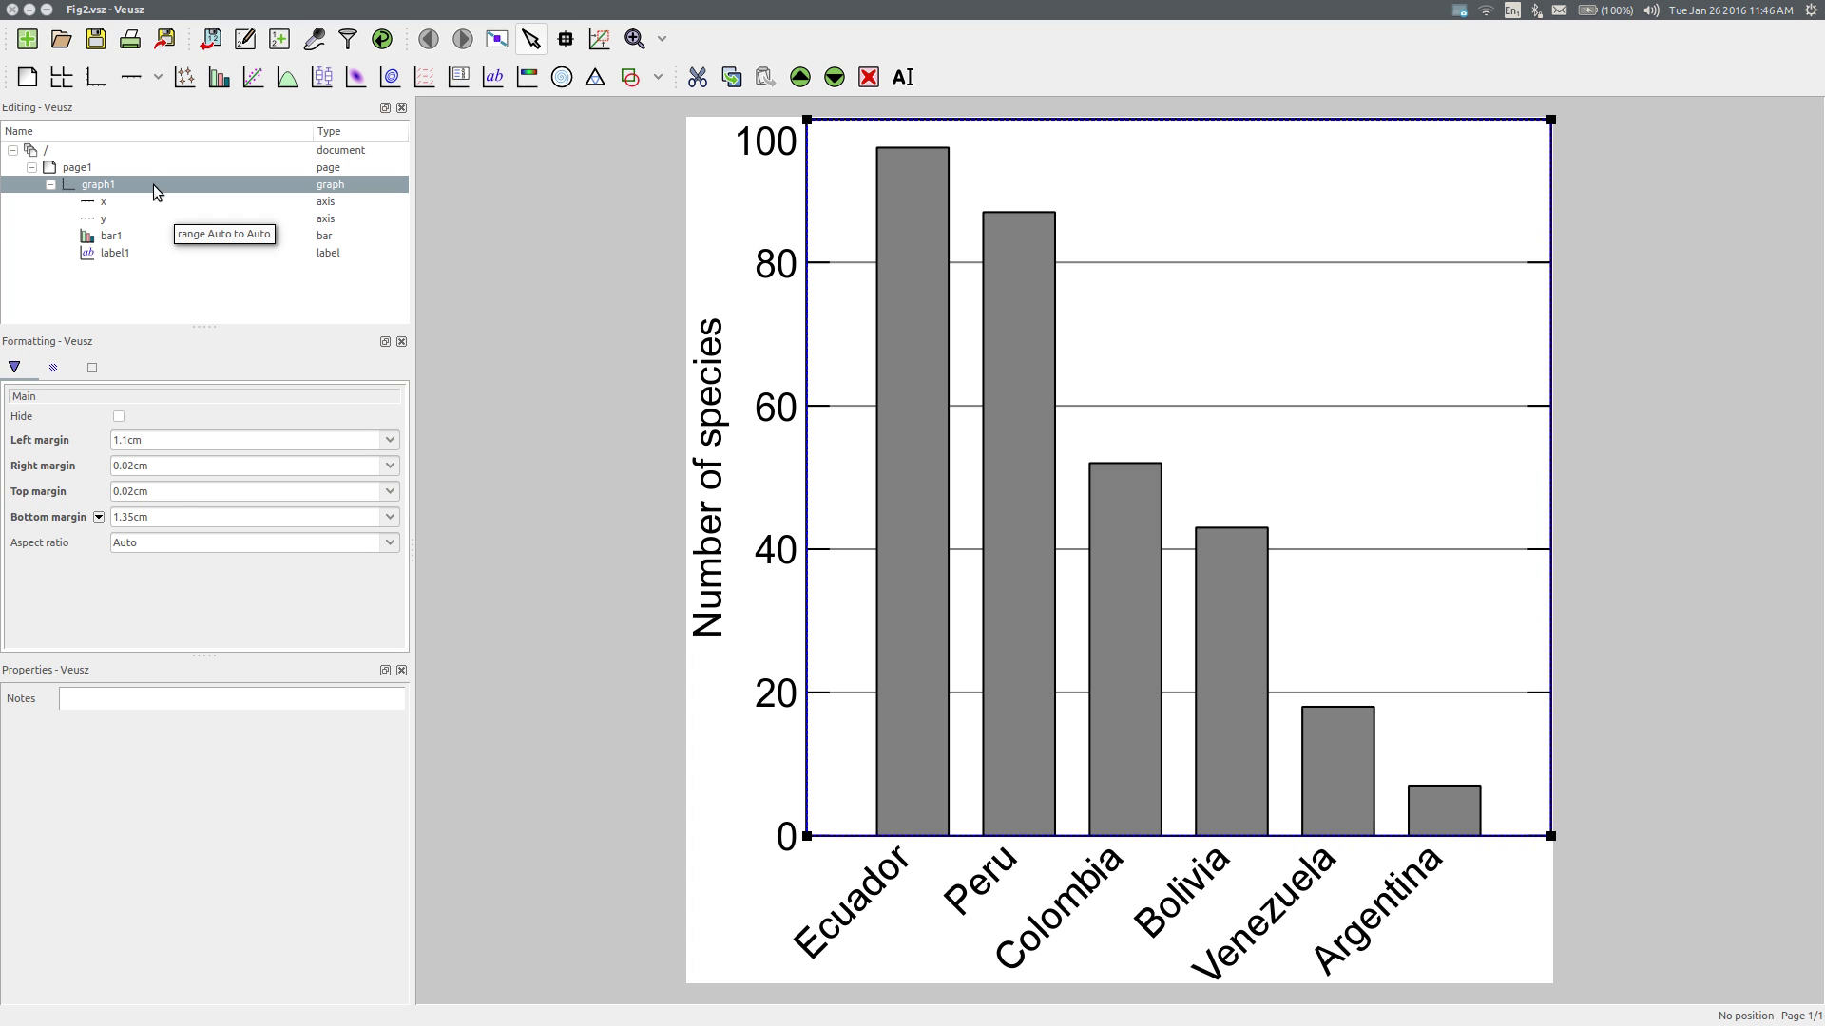
Step: Export the single page in SVG format to the desktop as Fig2.svg, with editable text
left_click(165, 47)
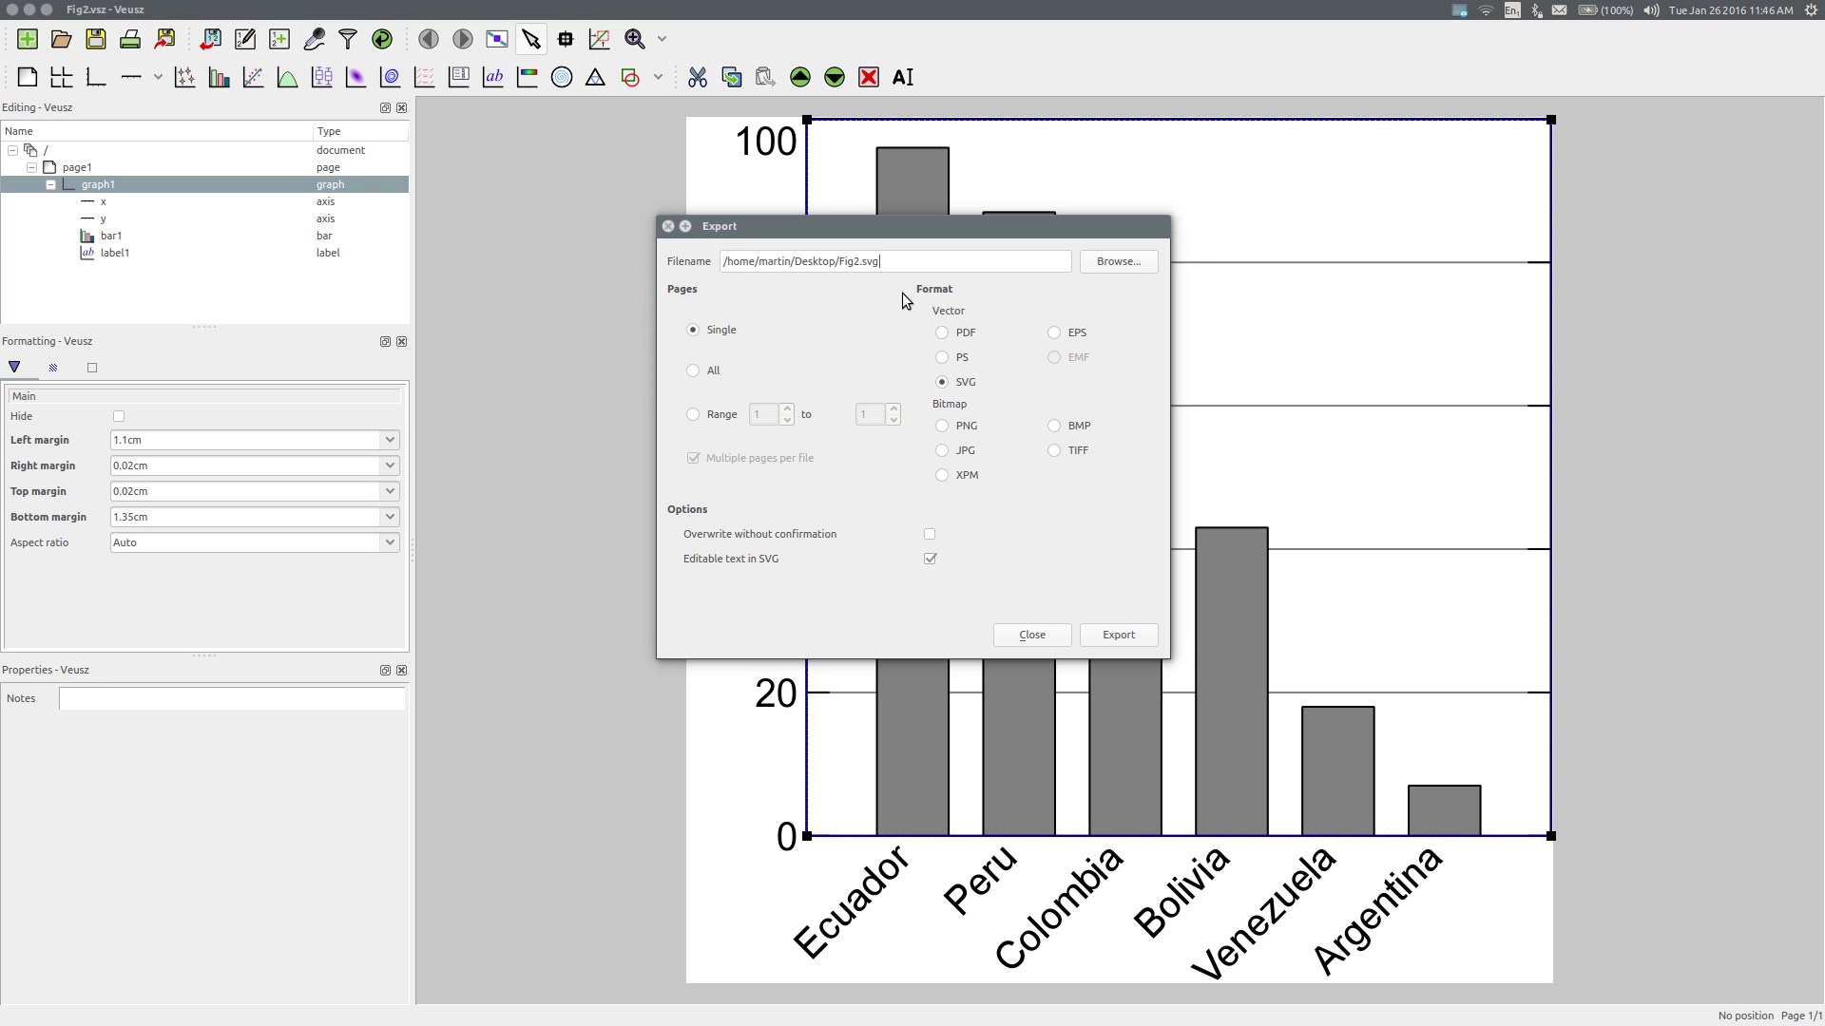
left_click(1123, 268)
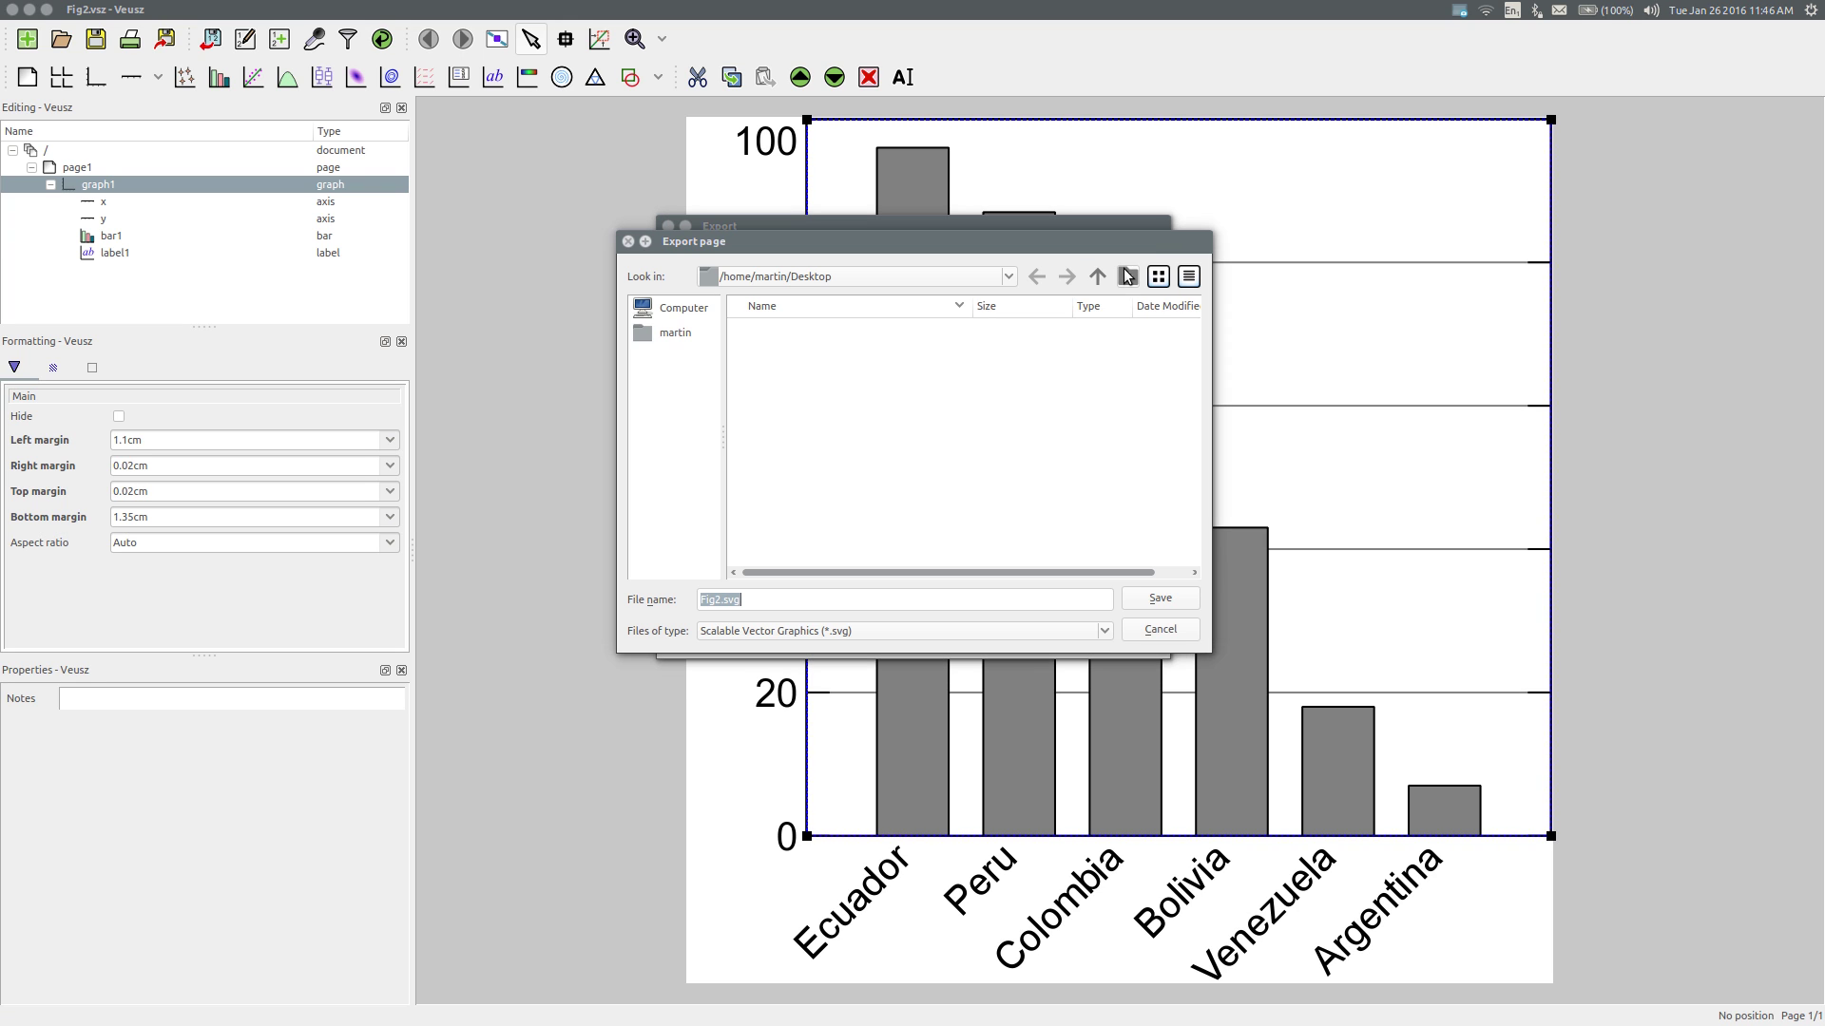
left_click(690, 332)
double_click(796, 344)
left_click(1160, 598)
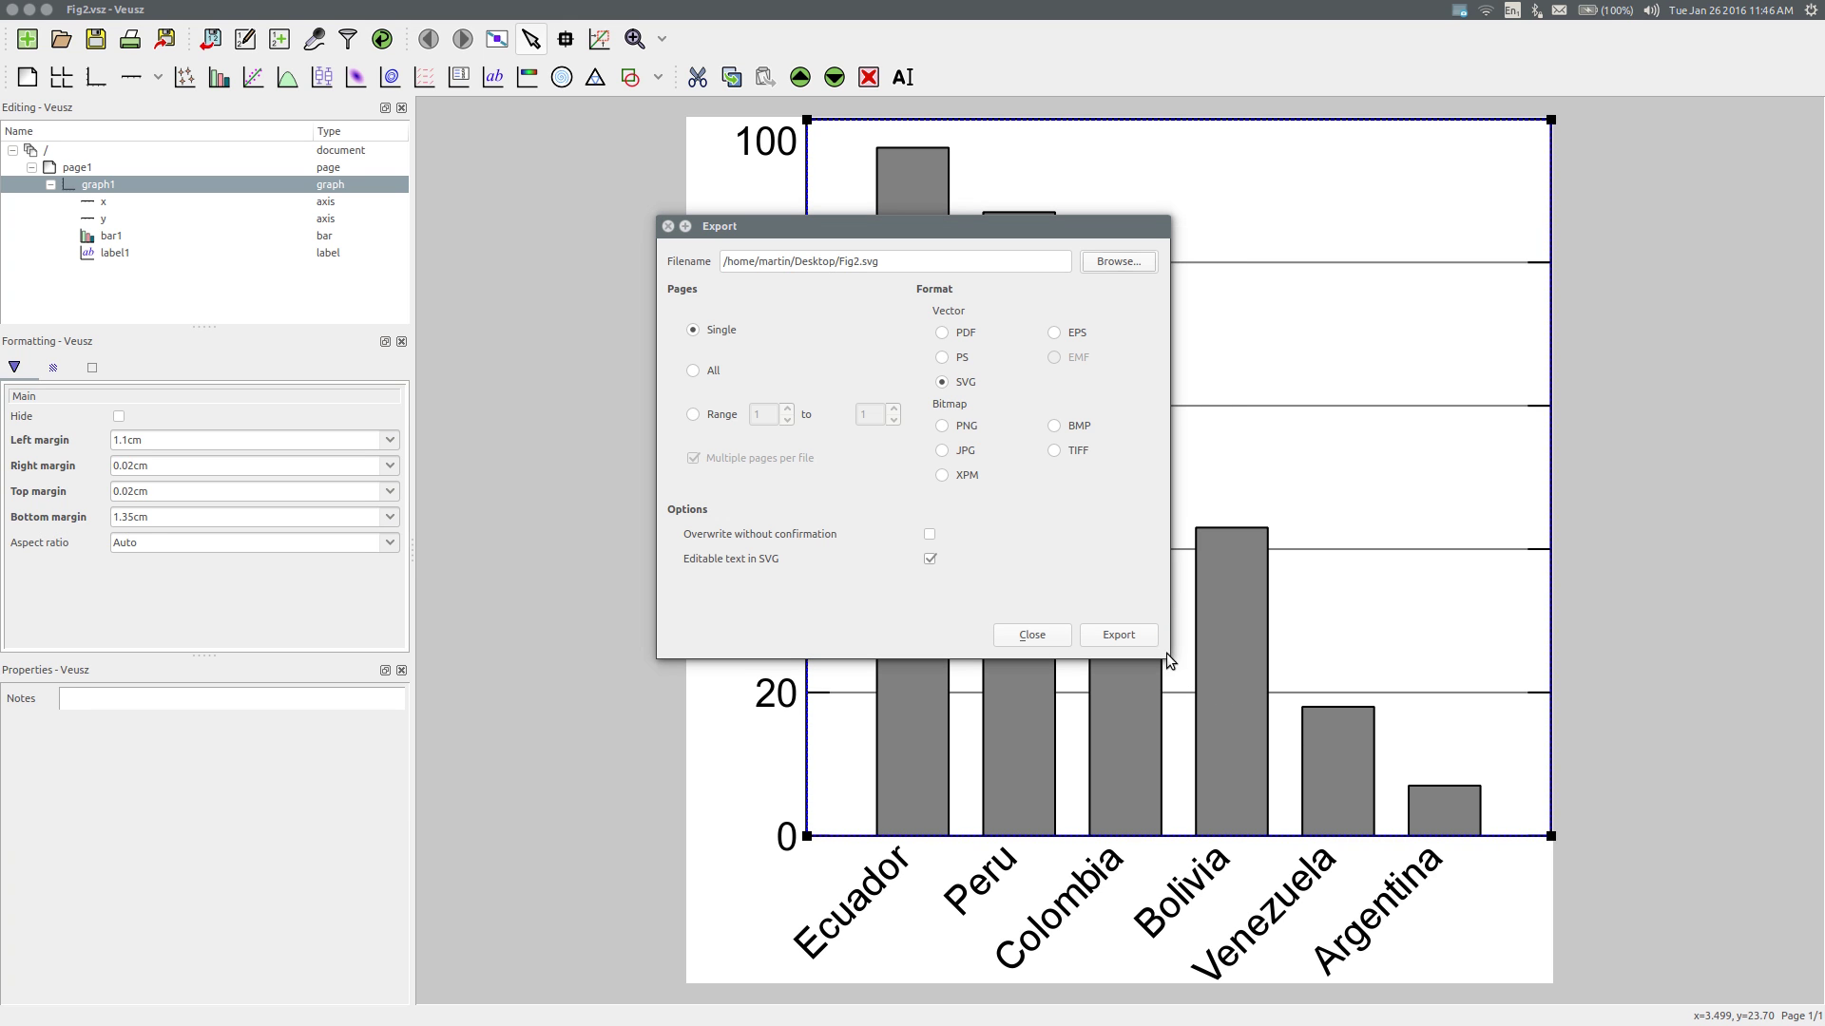
left_click(1117, 635)
left_click(1050, 634)
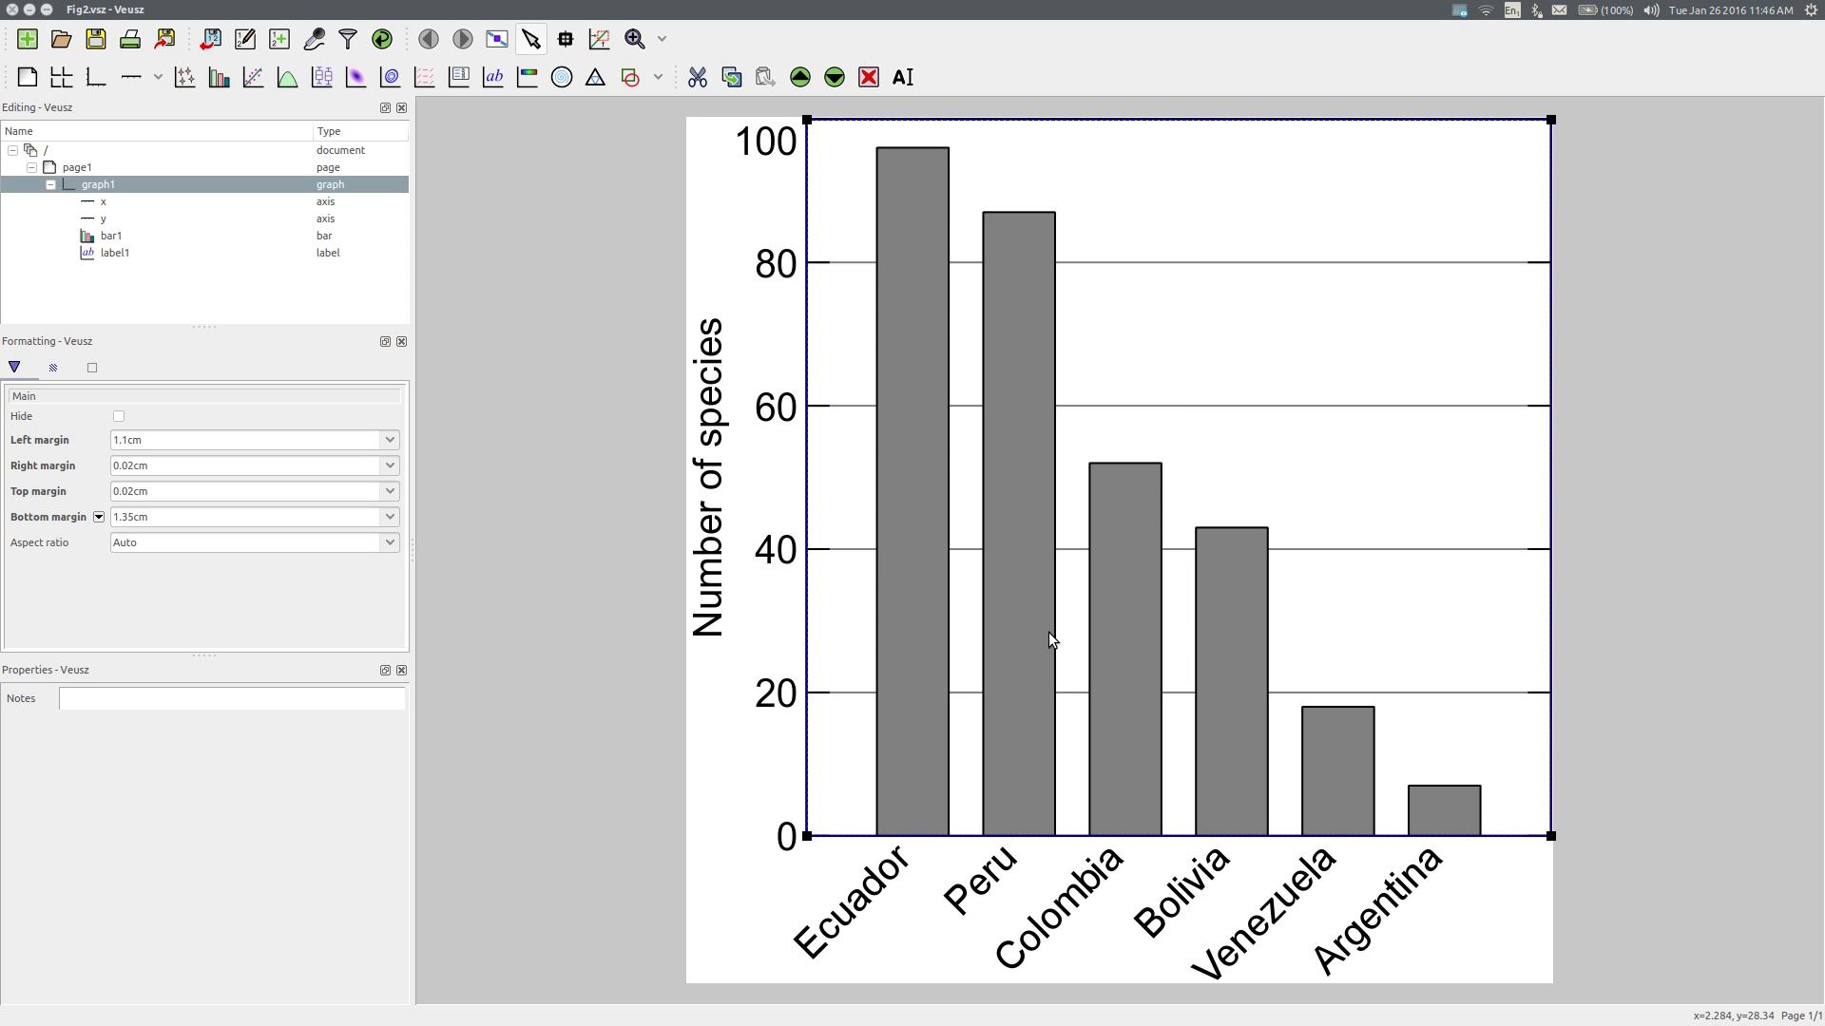
Step: Open the exported Fig2.svg from the desktop in the image viewer, examine the chart and close it
key("ctrl+super+d")
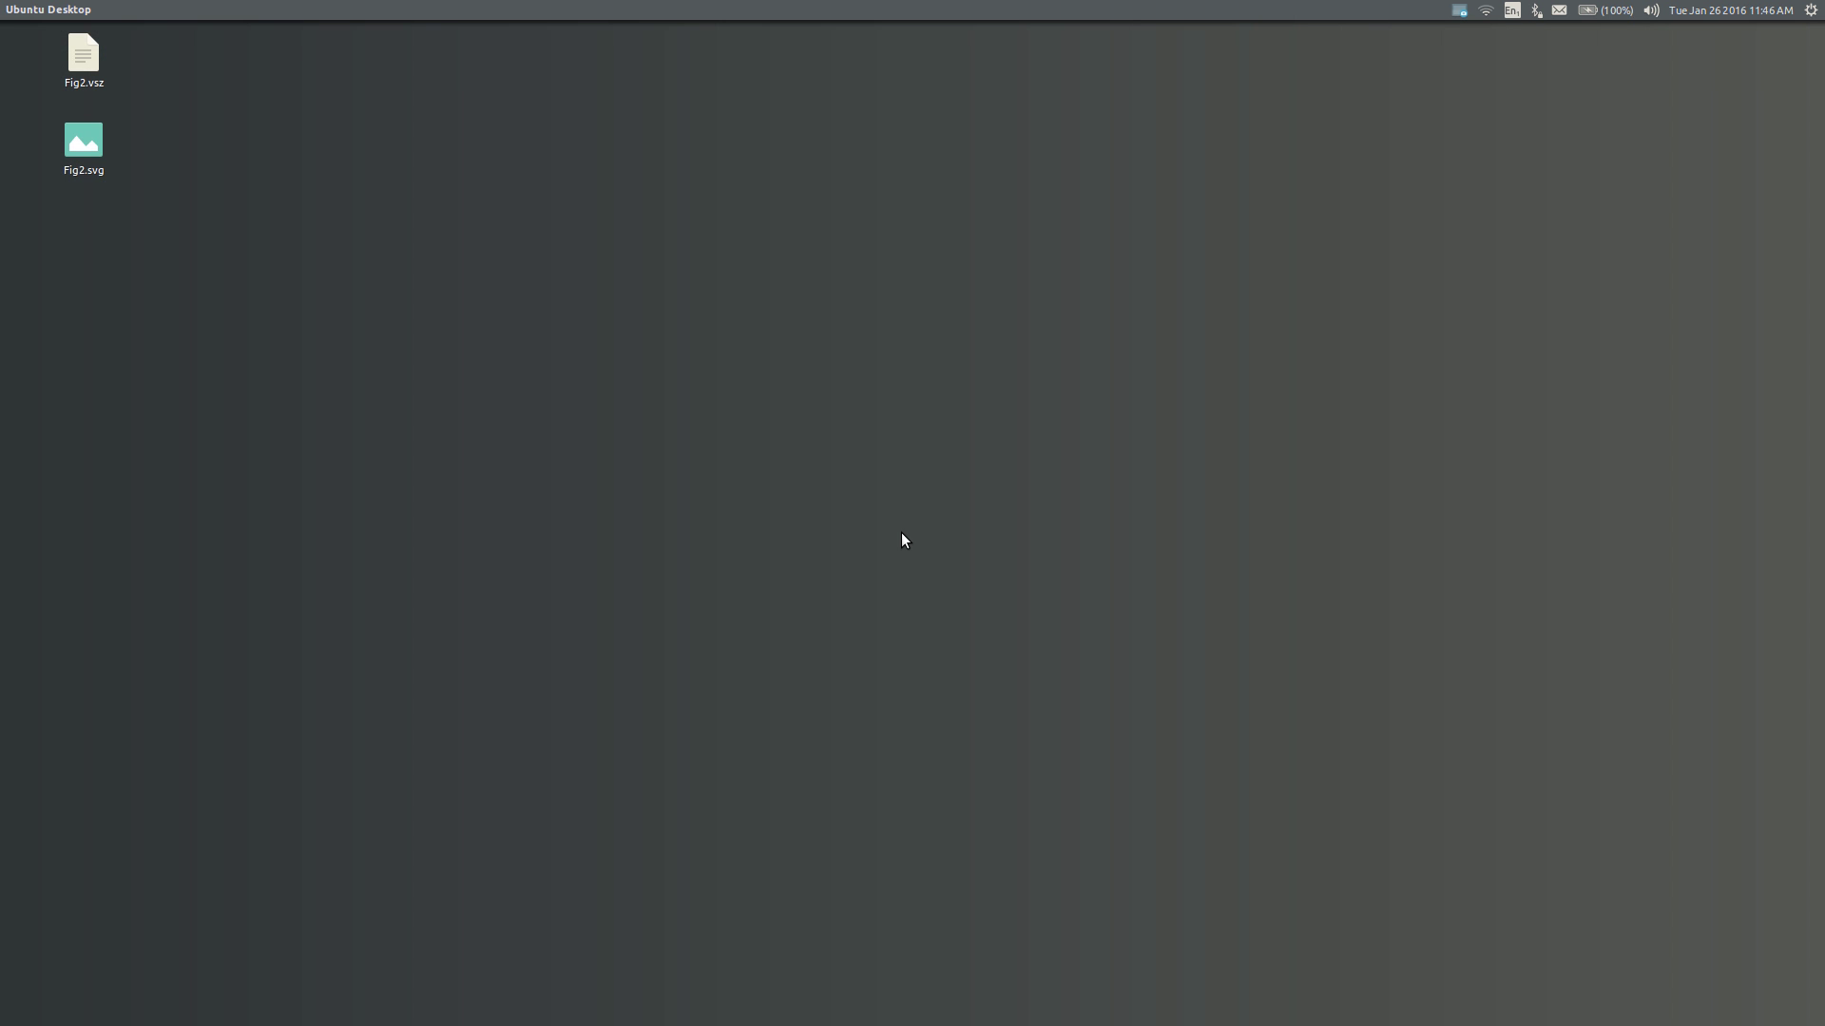
double_click(89, 144)
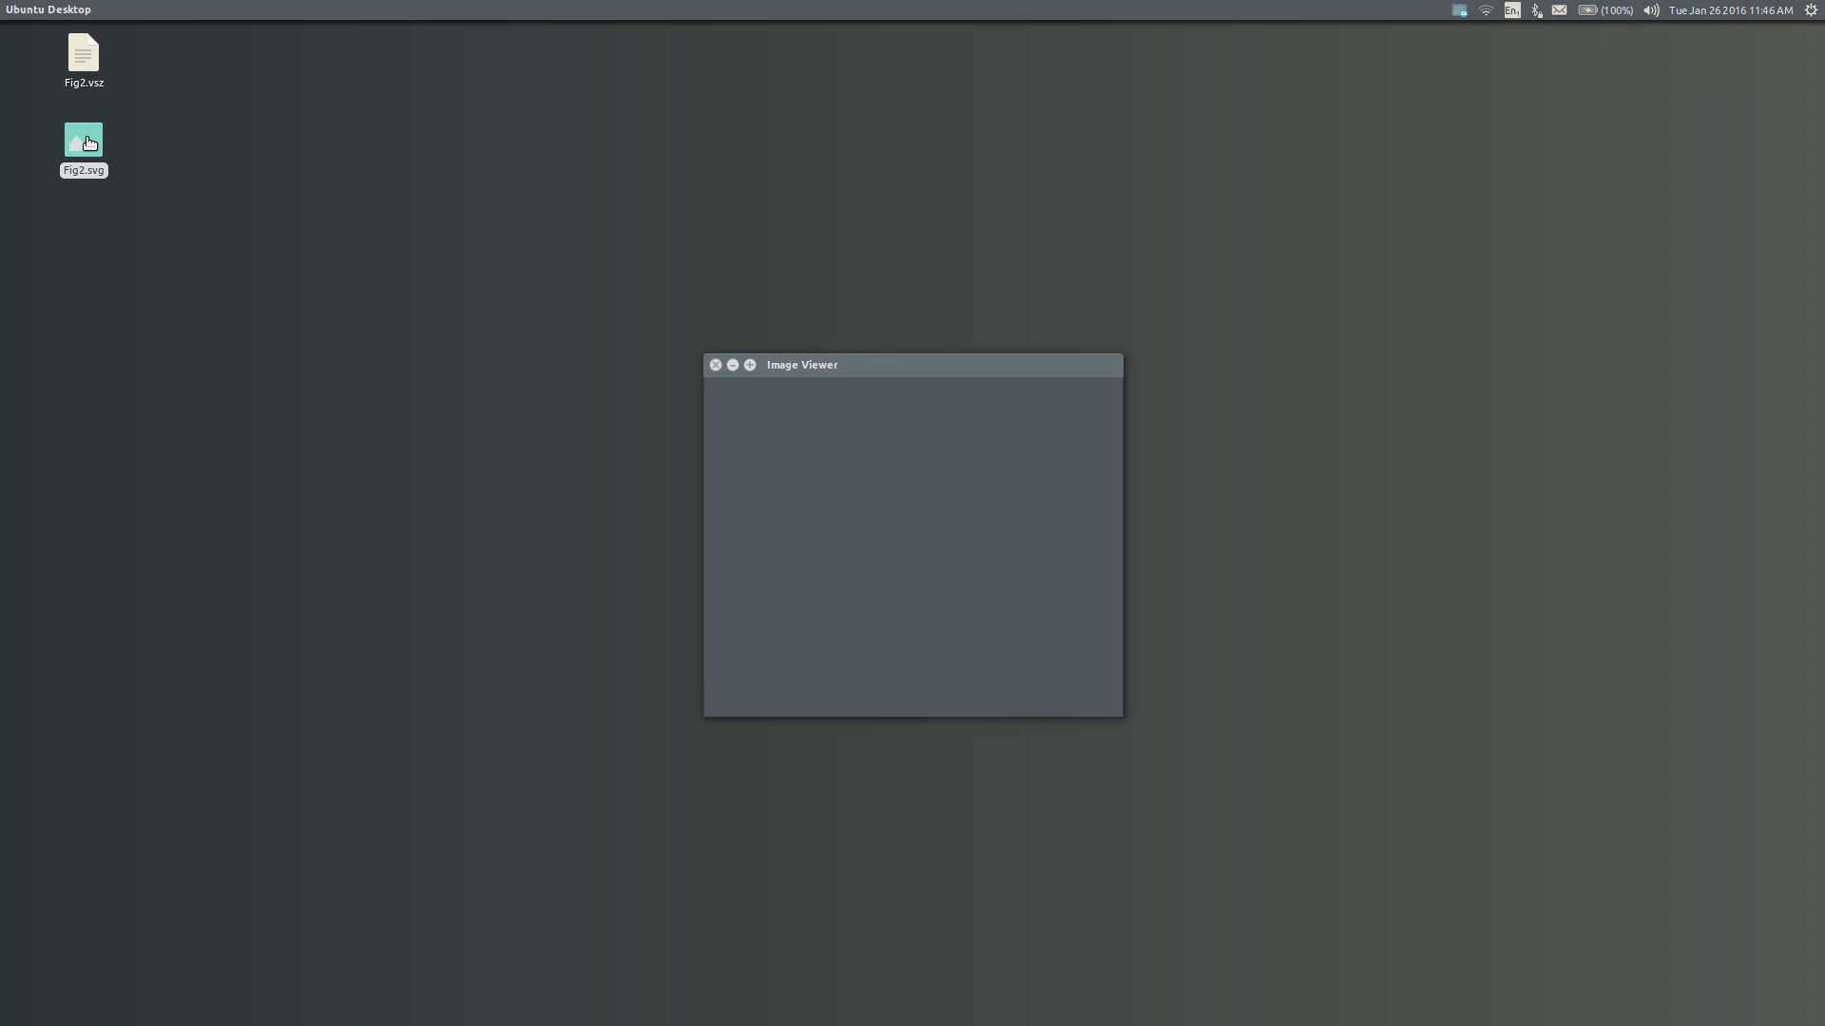
key("ctrl+super+Up")
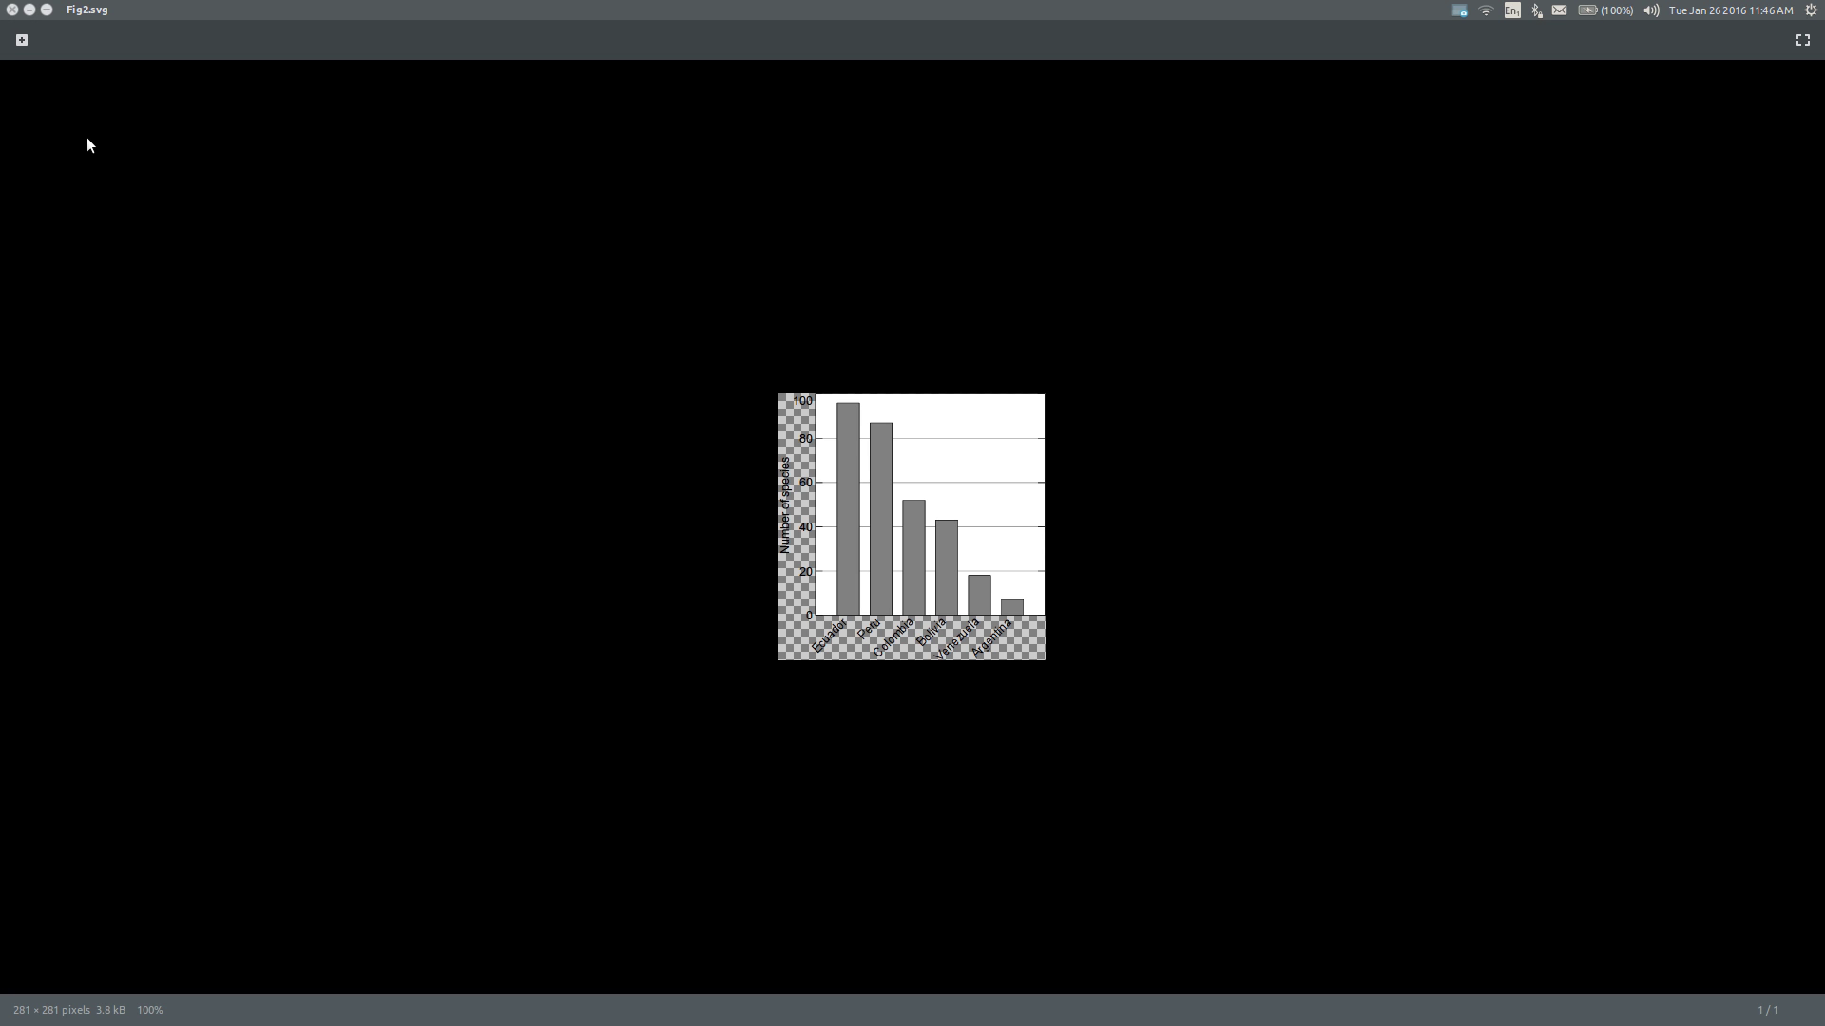
key("ctrl+plus")
key("ctrl+plus")
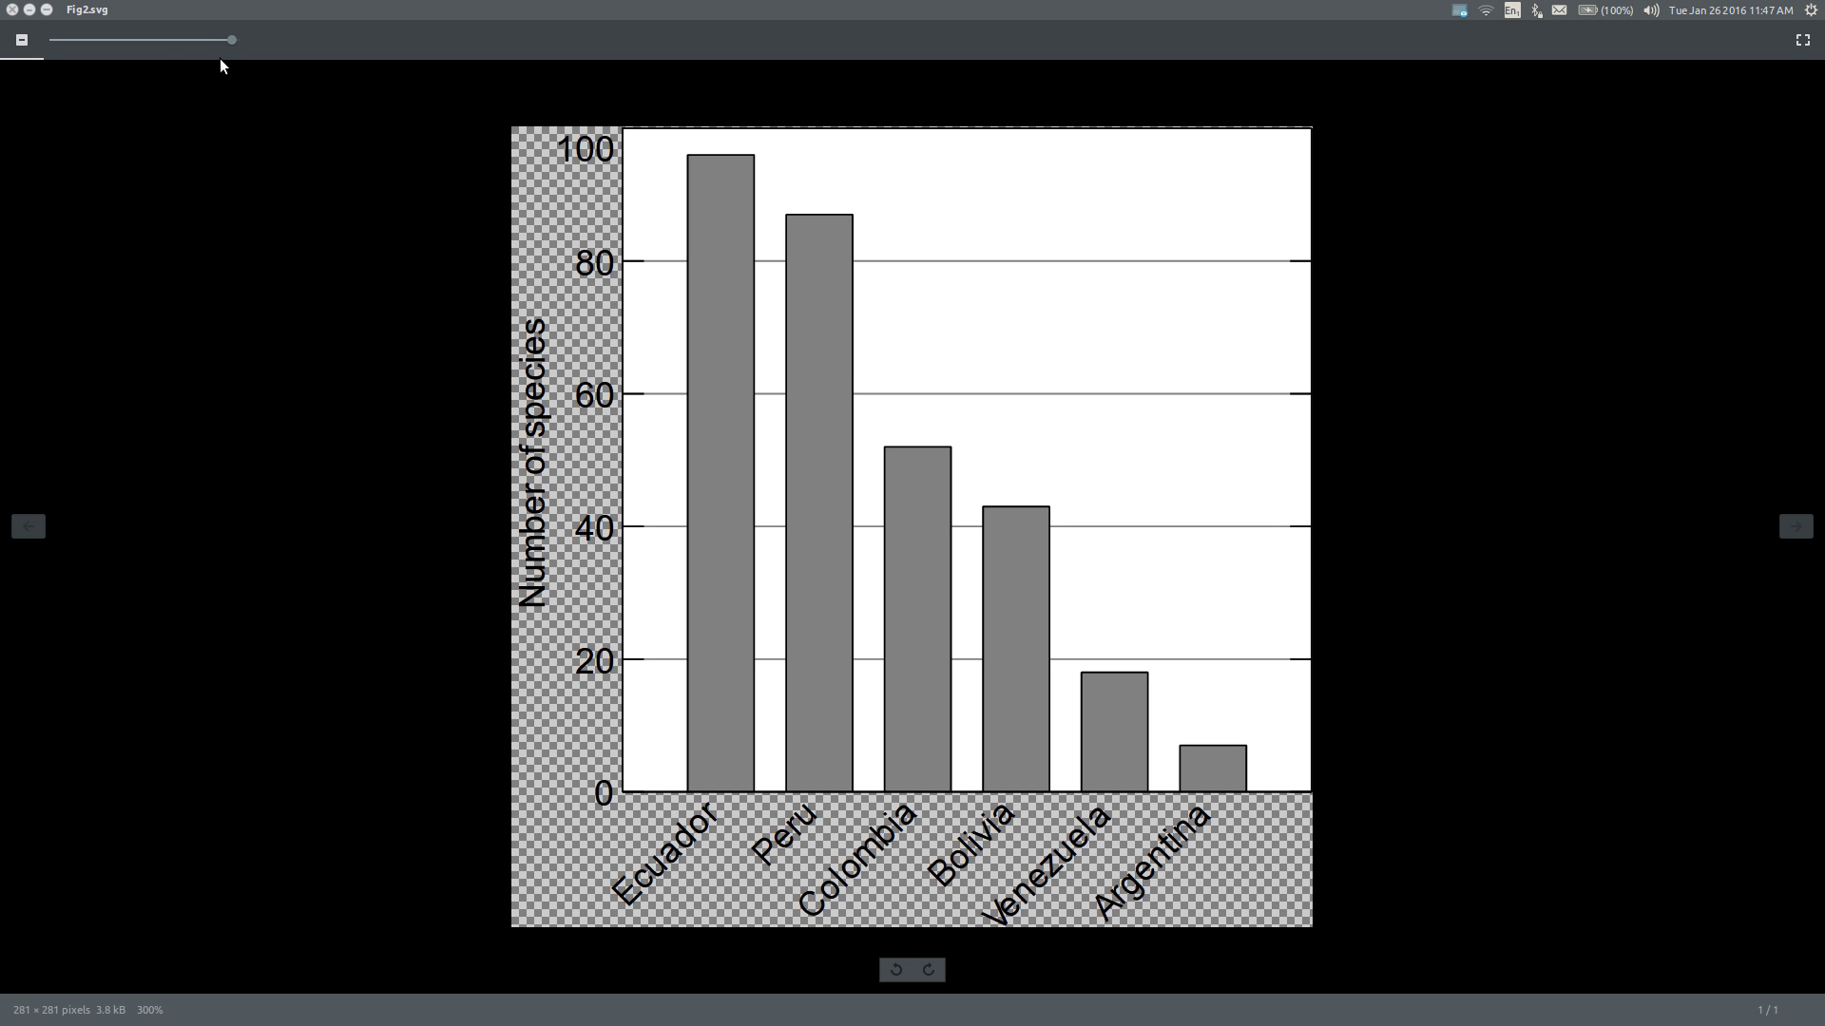
key("ctrl+w")
Step: Switch back to Veusz, save the Fig2.vsz document and close the program
key("alt+Tab")
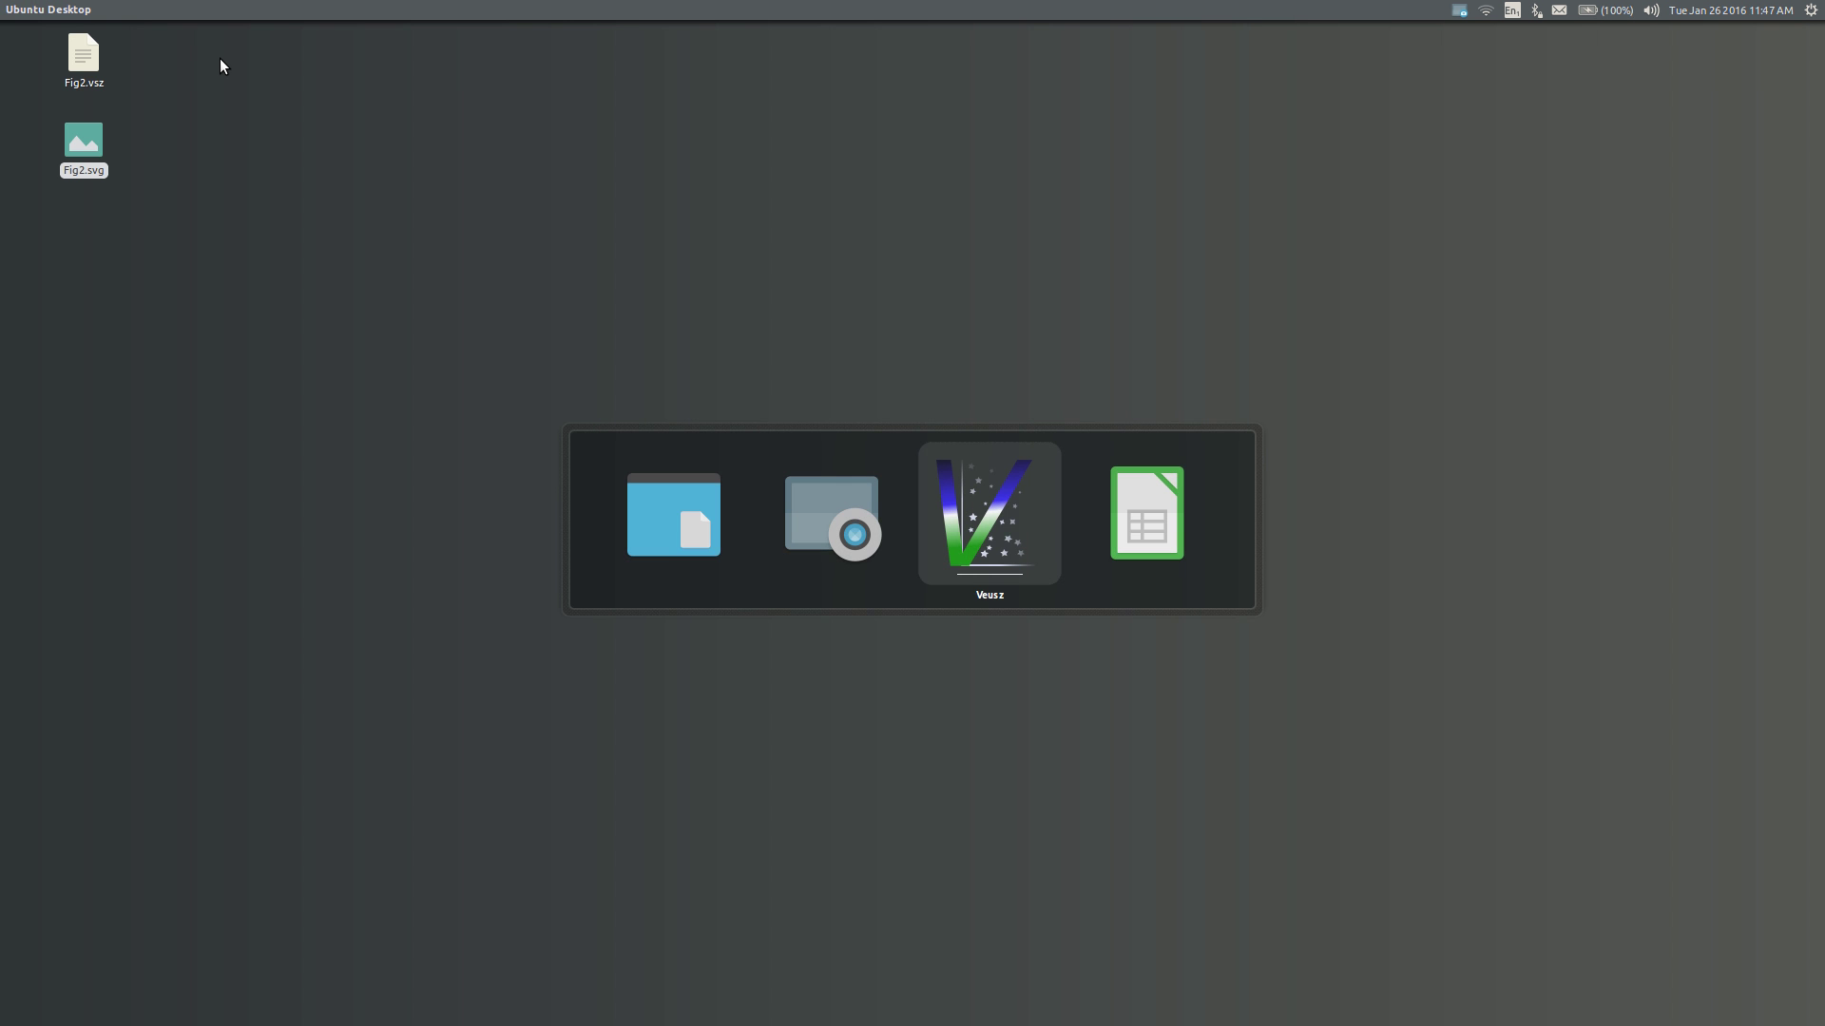
left_click(95, 42)
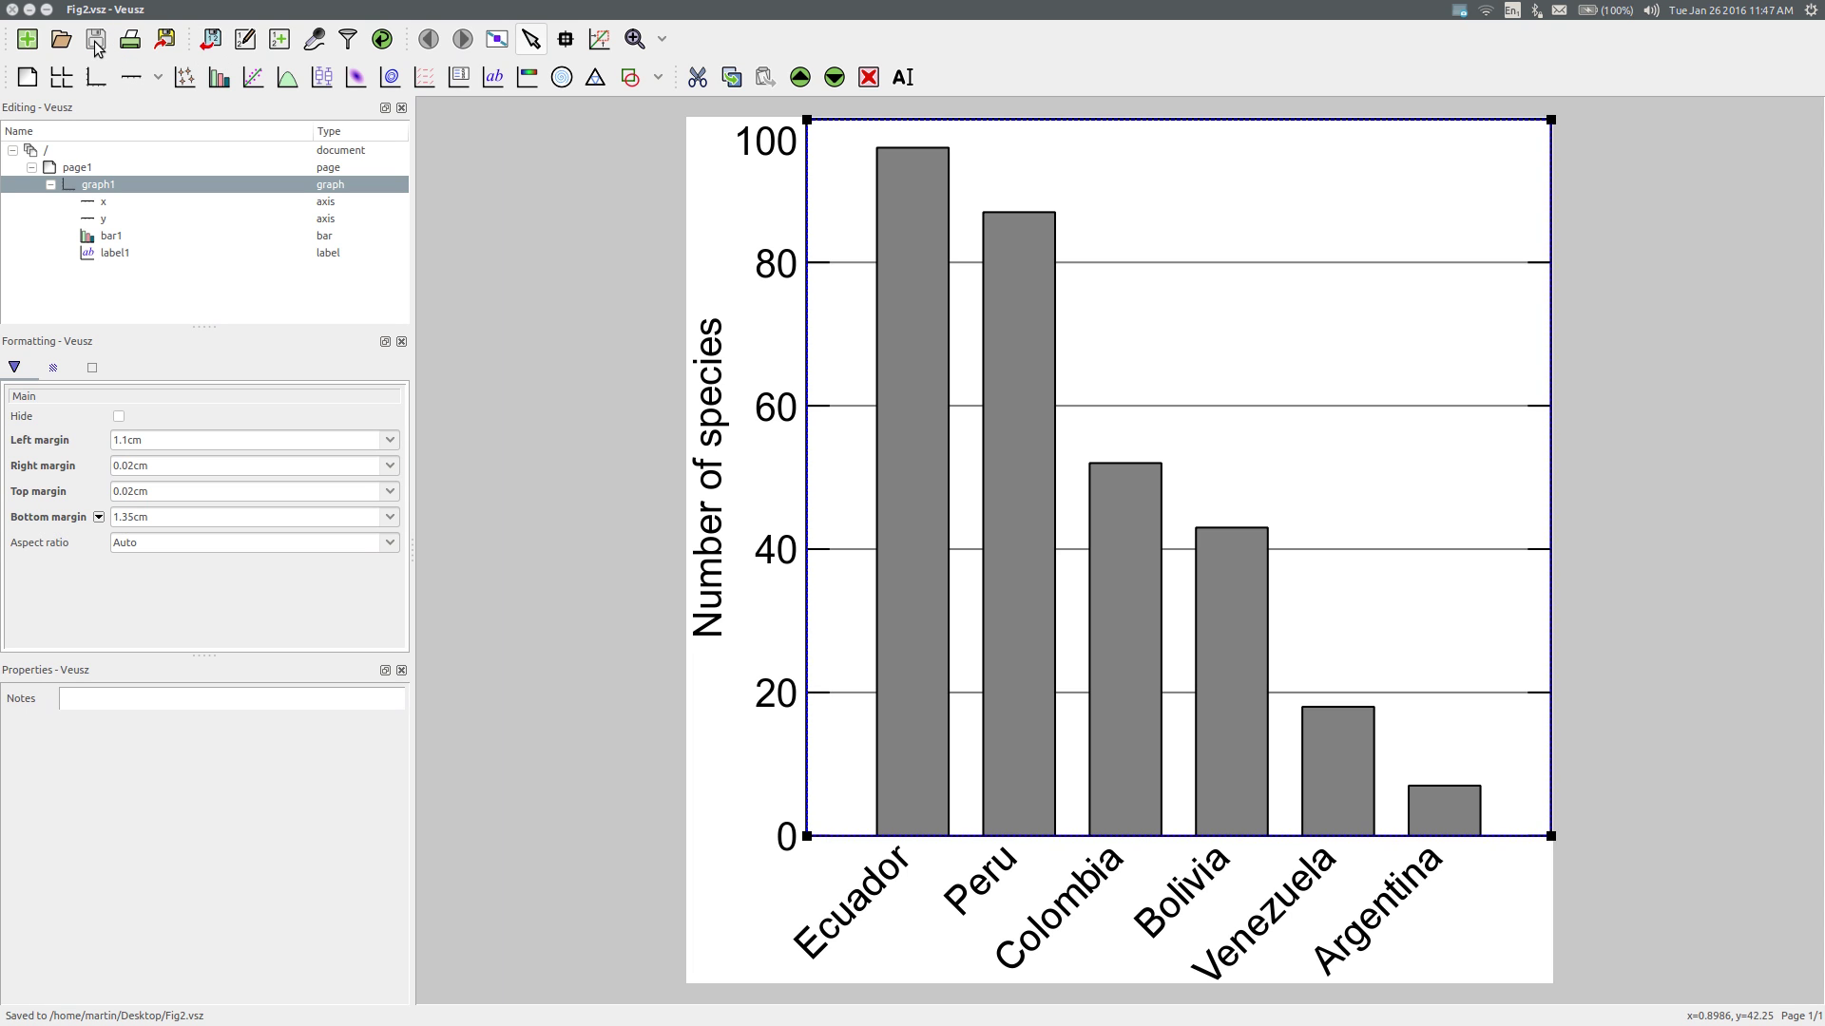
left_click(12, 10)
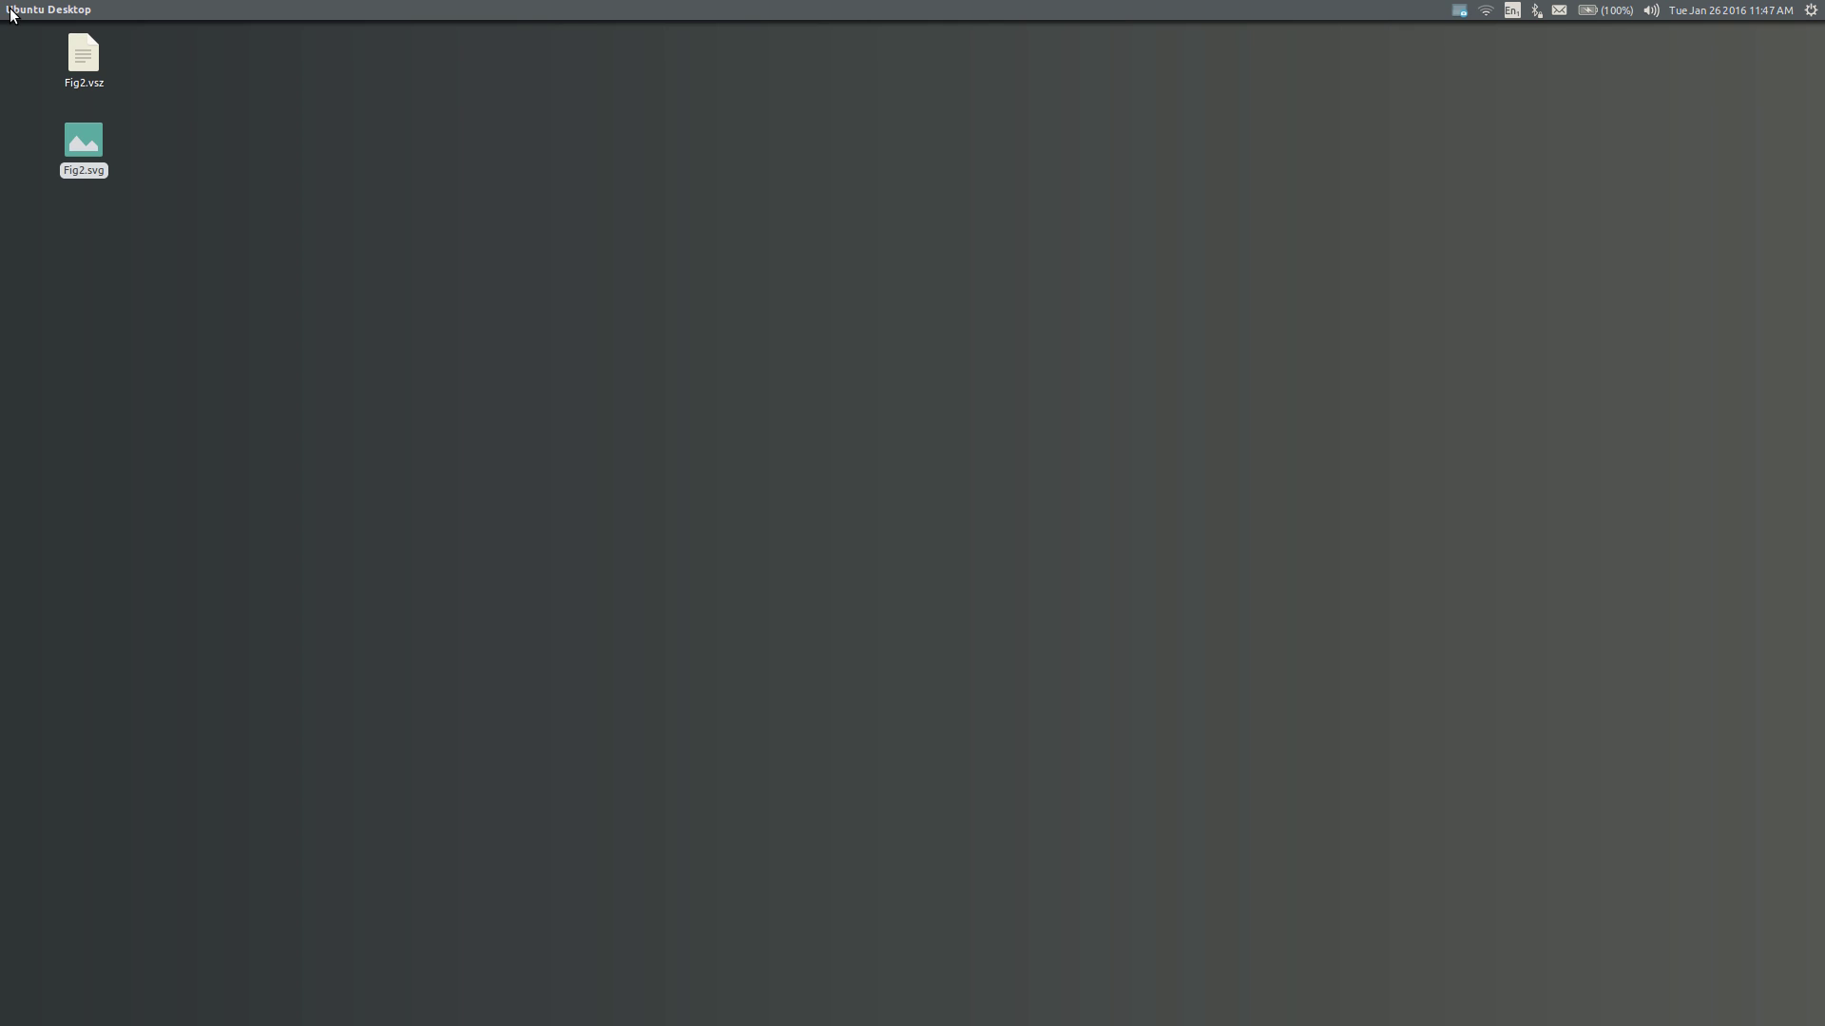
Step: Reopen Fig2.vsz from the desktop to examine the saved chart
double_click(83, 55)
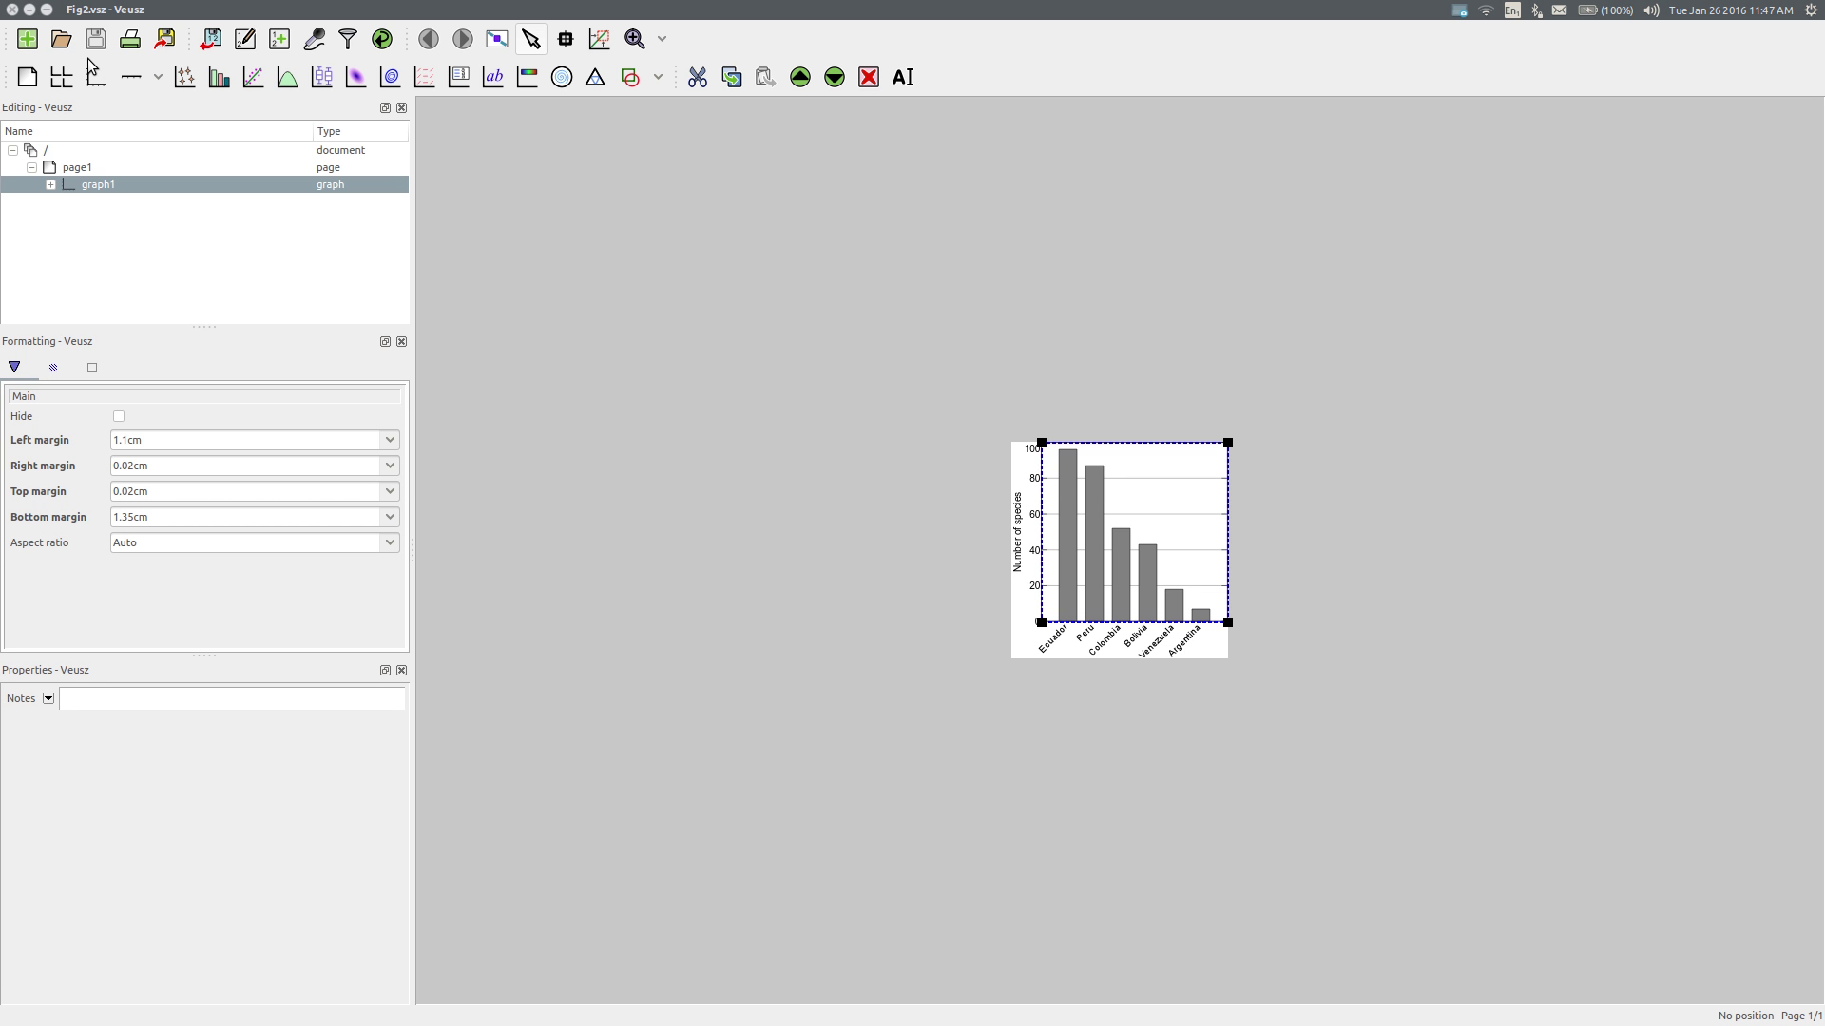
key("ctrl+plus")
key("ctrl+plus")
key("ctrl+plus")
key("ctrl+plus")
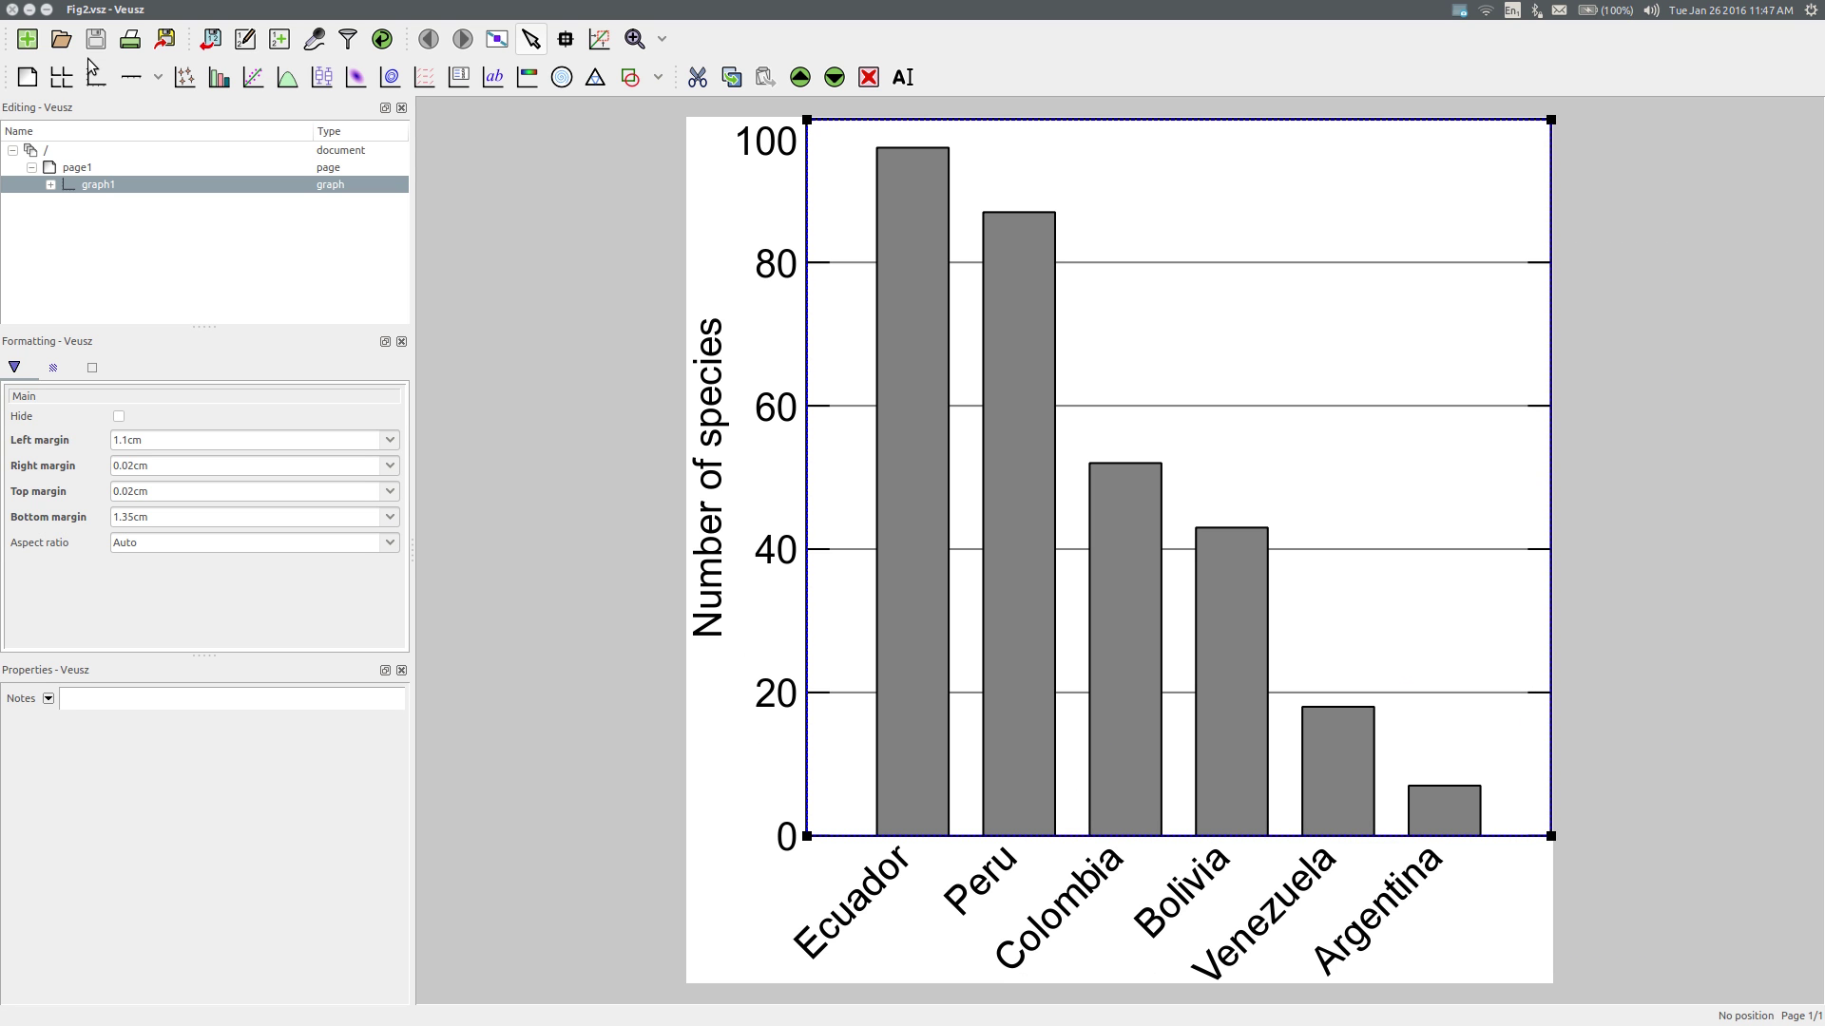